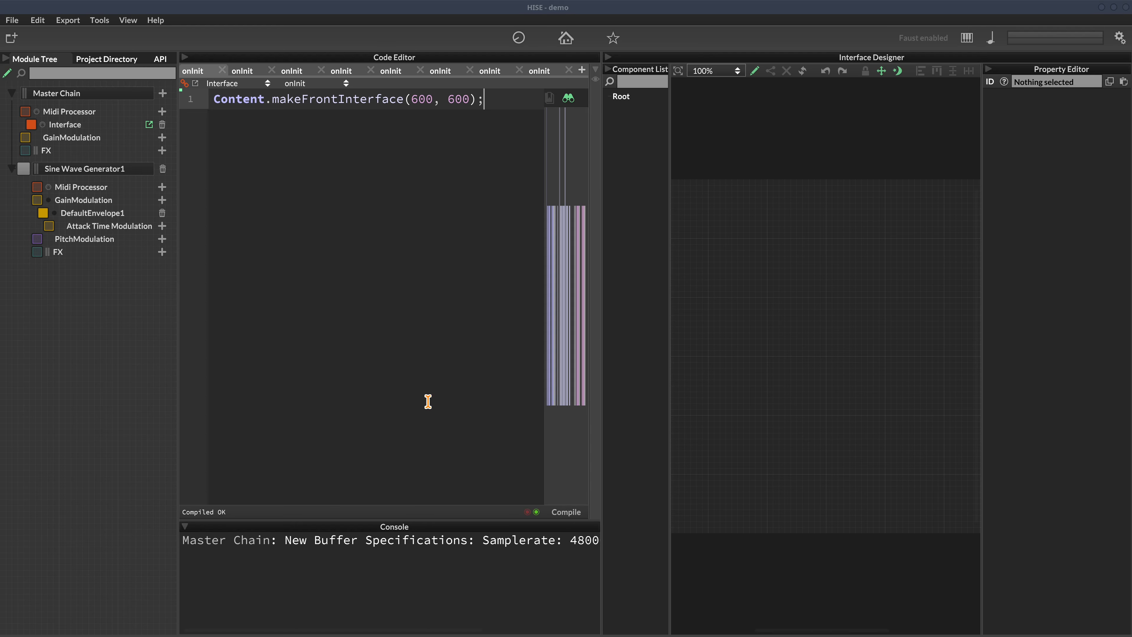
Load the recent bell_and_bone project, discarding the current preset
click(12, 20)
mouse_move(91, 78)
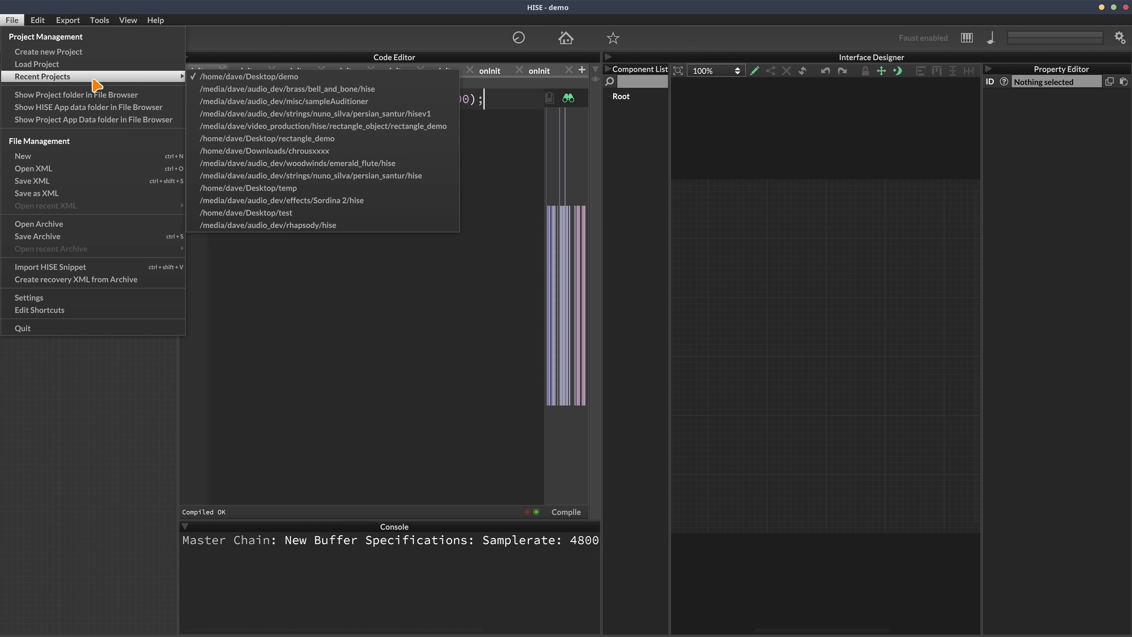
click(247, 86)
key(Return)
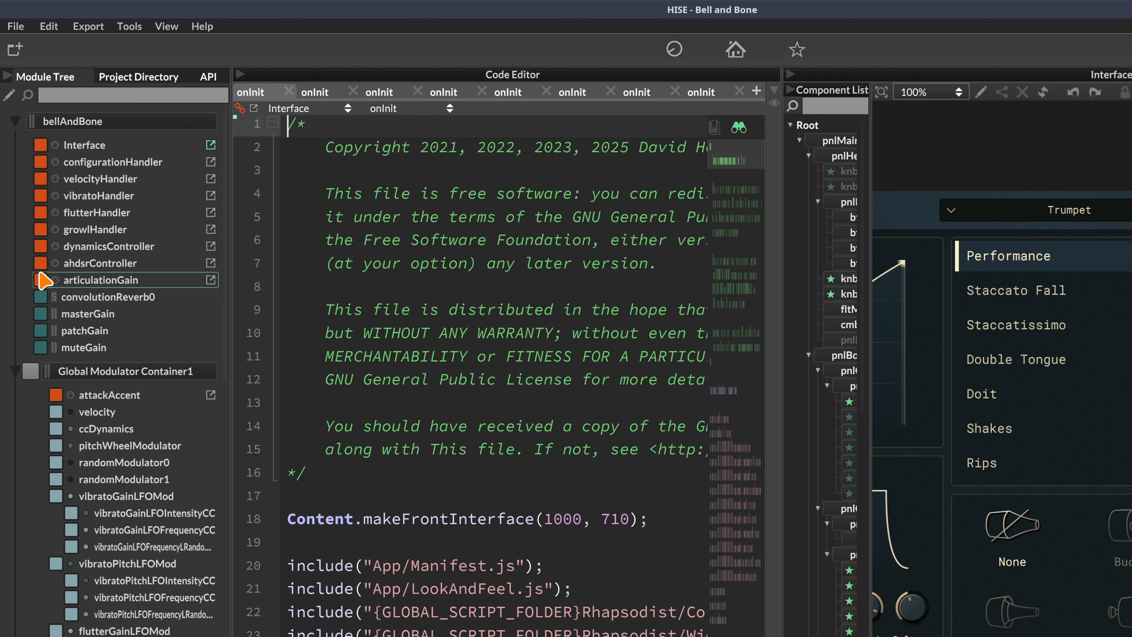
scroll(89, 247, down, 8)
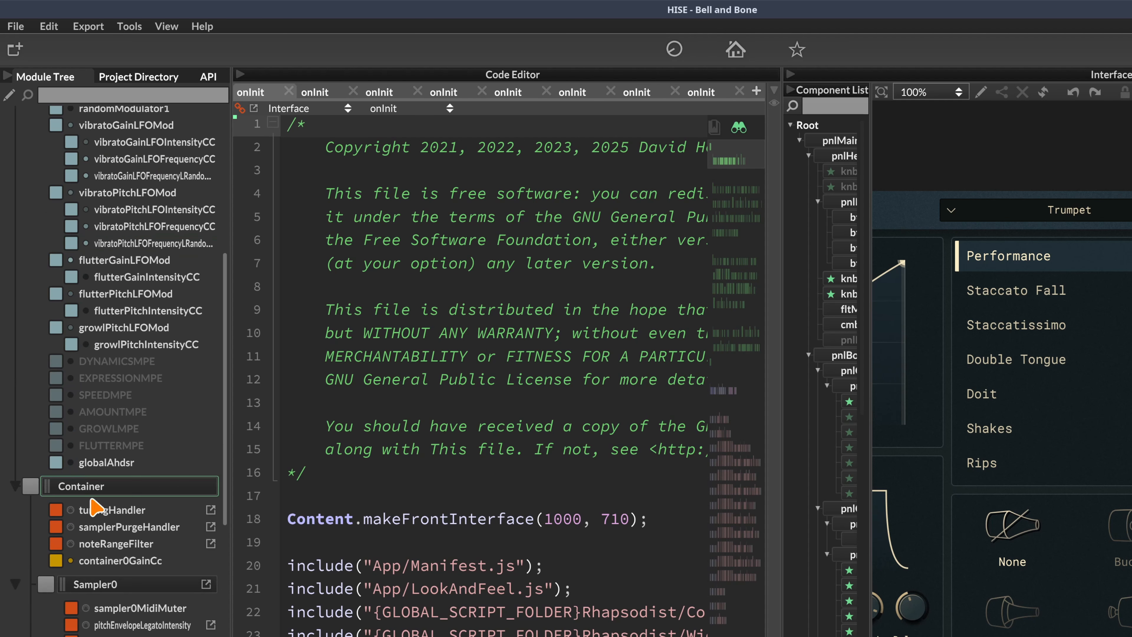
scroll(93, 507, down, 7)
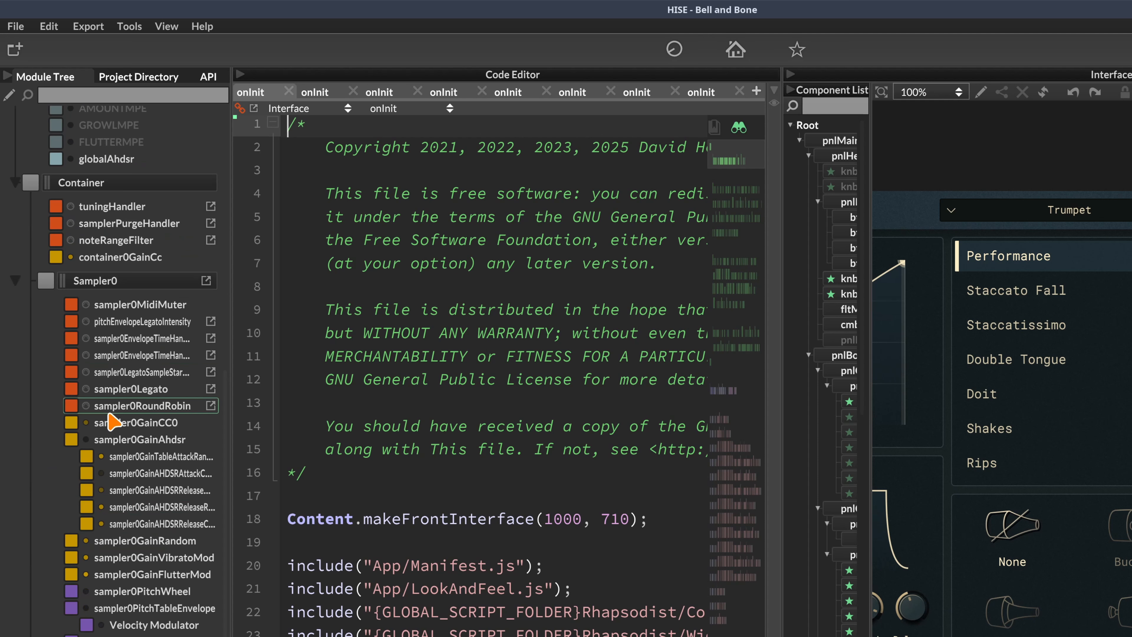
scroll(117, 323, up, 12)
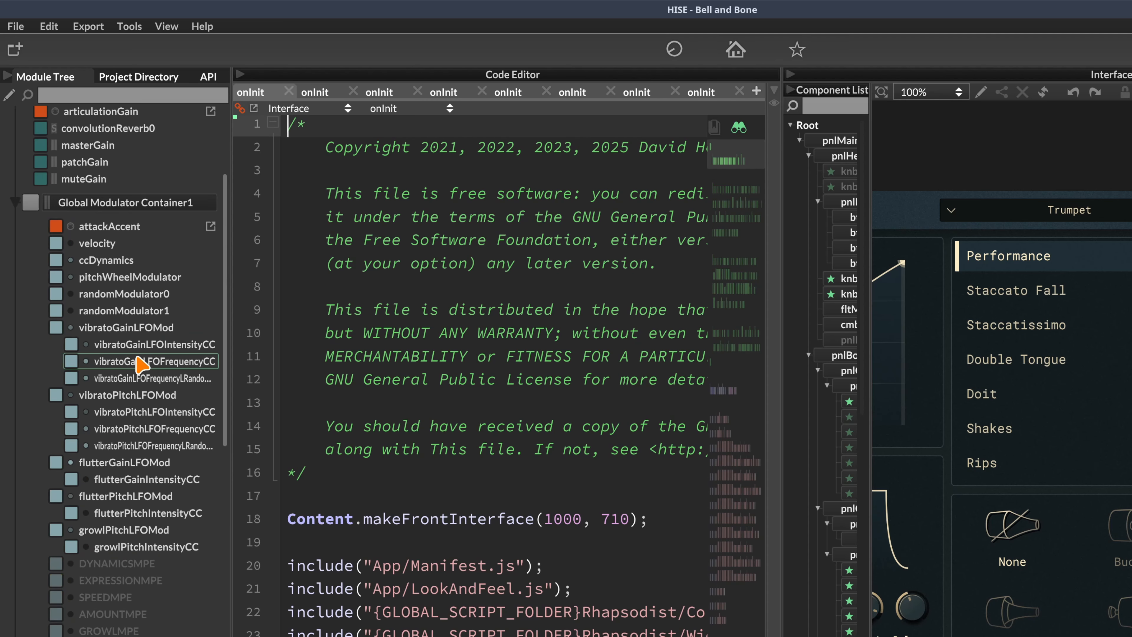
scroll(142, 364, up, 4)
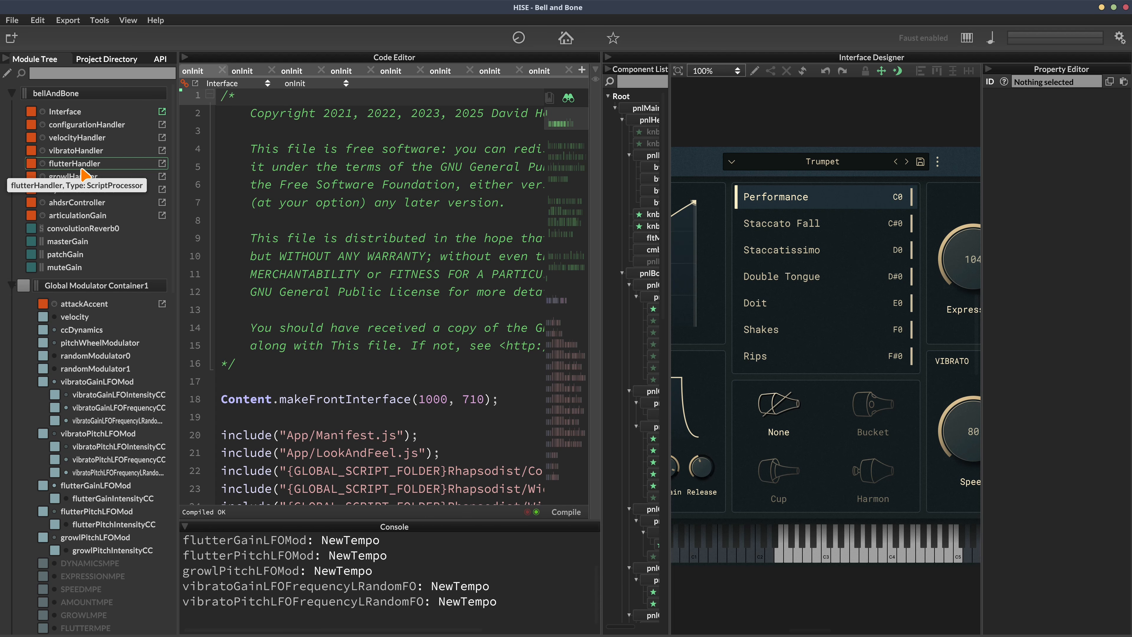
Inspect the vibratoHandler, dynamicsController, ahdsrController and articulationGain module settings in turn
click(91, 151)
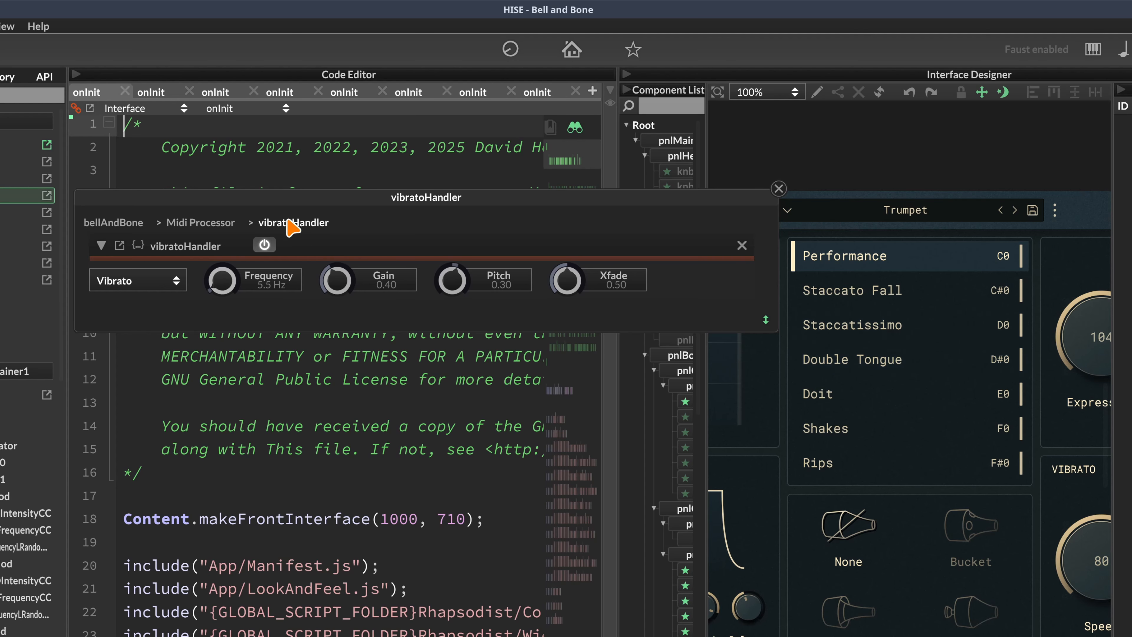
click(13, 250)
click(14, 263)
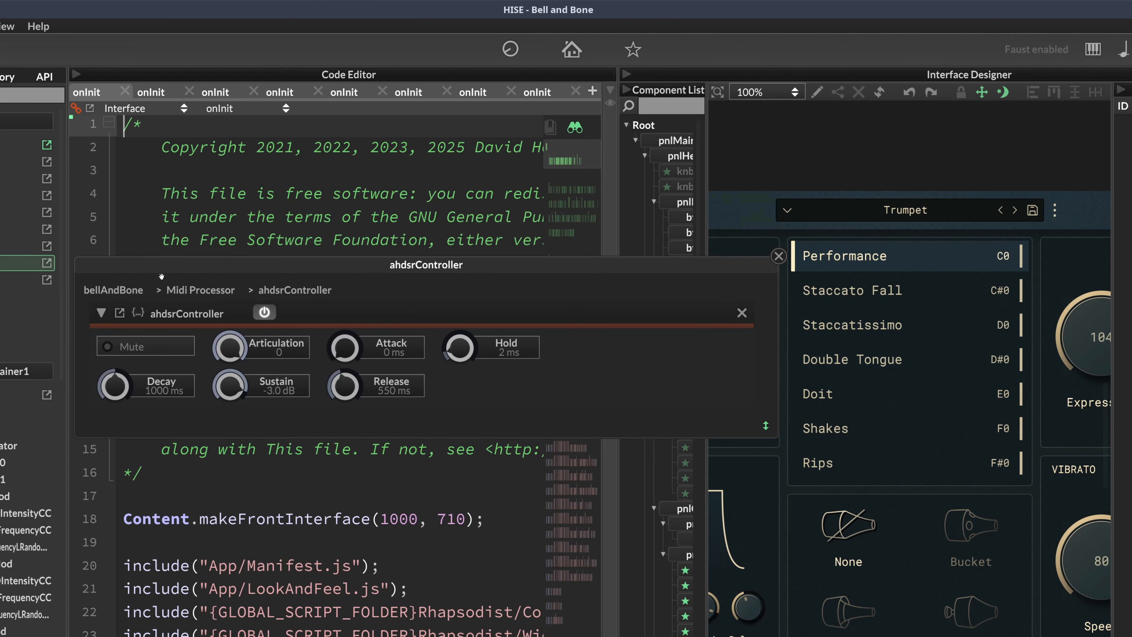
click(13, 279)
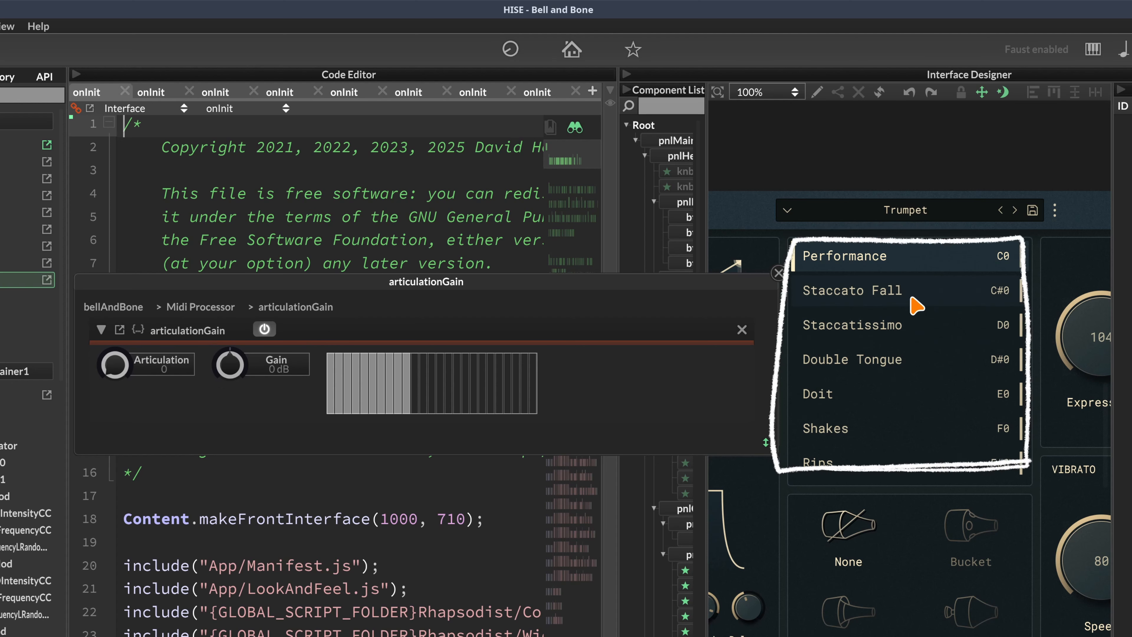
Cycle the trumpet through Staccato Fall, Staccatissimo, Double Tongue, Doit and Shakes, then back to Performance
click(883, 287)
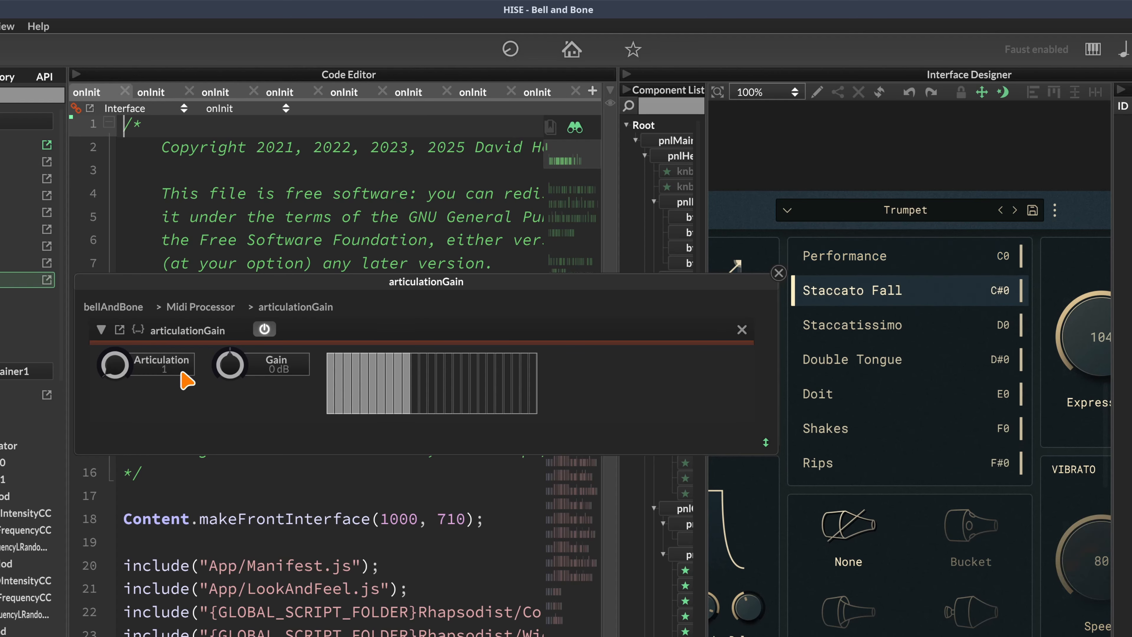
click(903, 330)
click(901, 352)
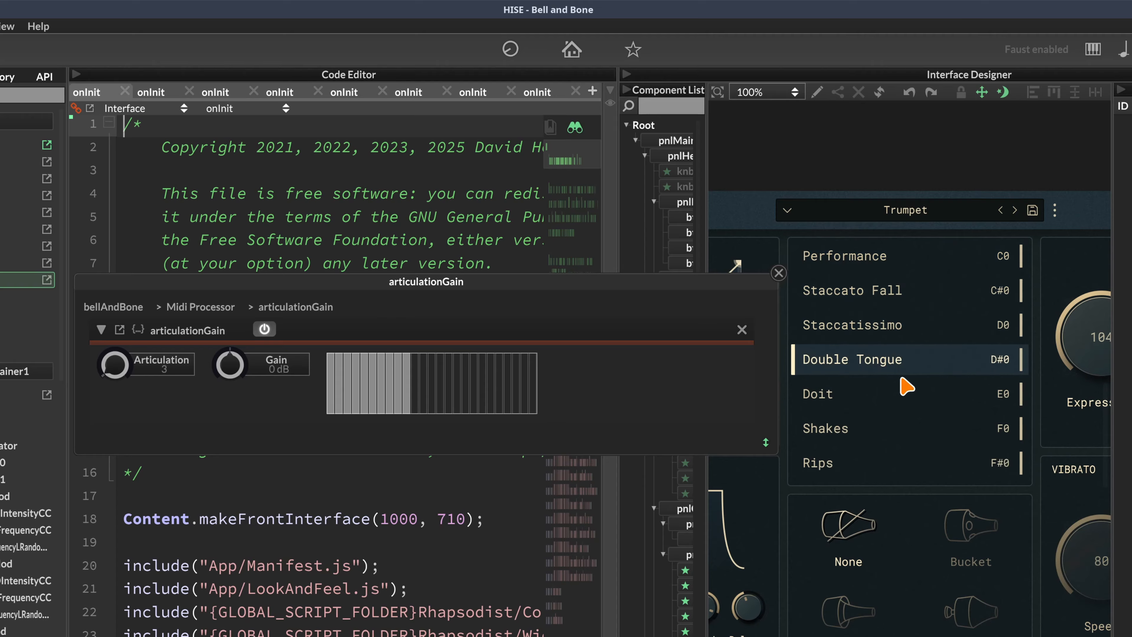
click(901, 387)
click(902, 428)
click(904, 390)
click(905, 365)
click(909, 335)
click(902, 294)
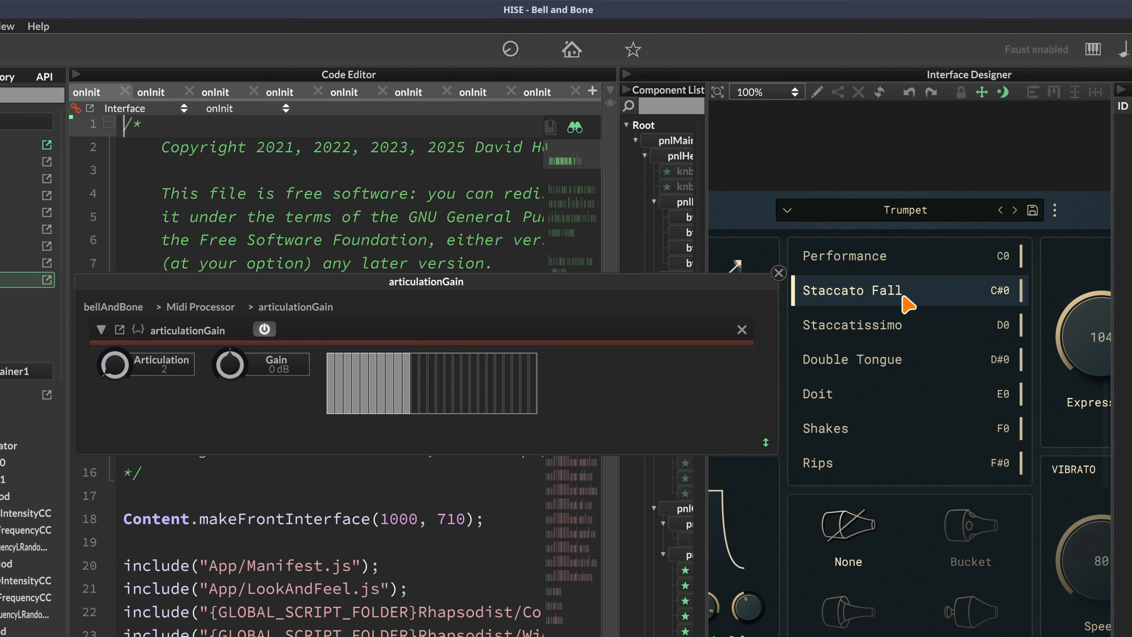
click(902, 271)
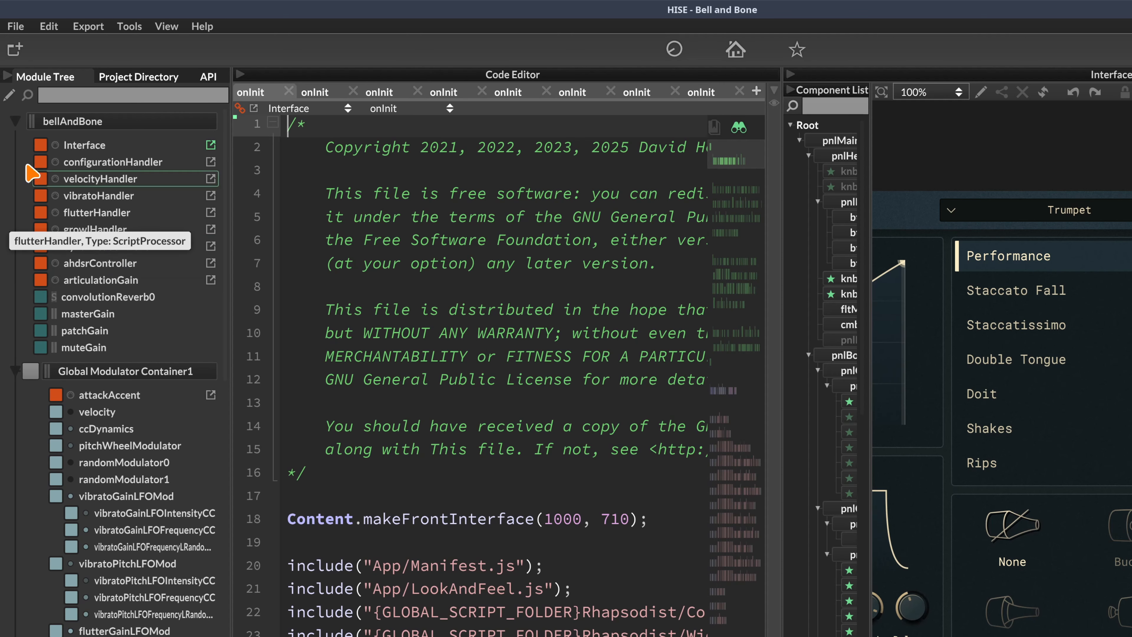
Collapse the bellAndBone root, Global Modulator Container1, Sampler0 and Sampler1 tree nodes
click(15, 121)
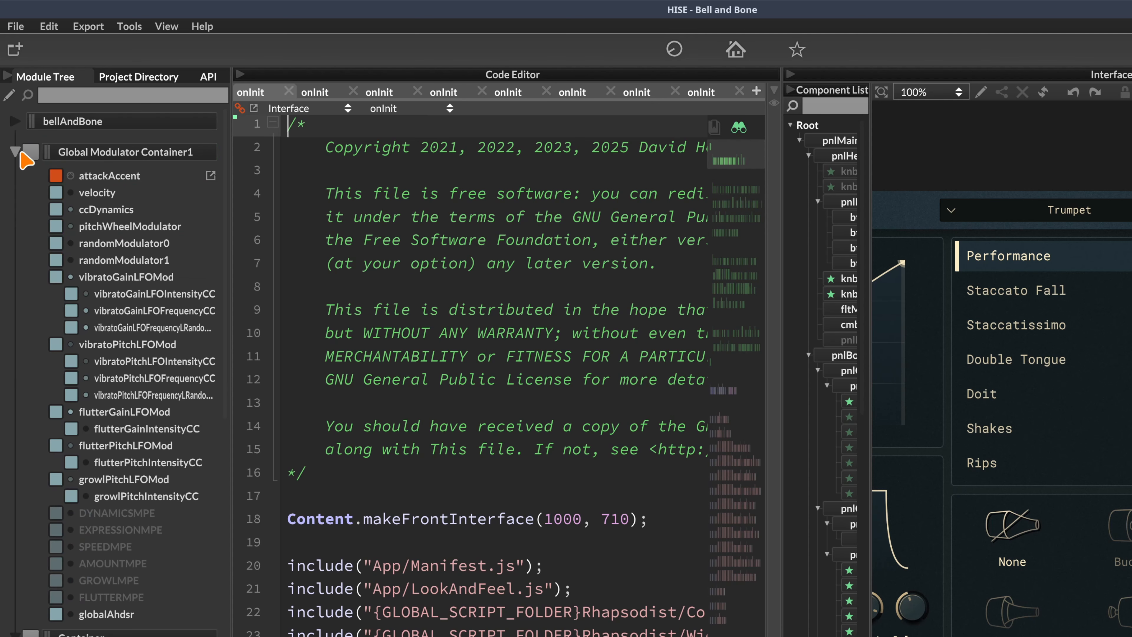
click(15, 151)
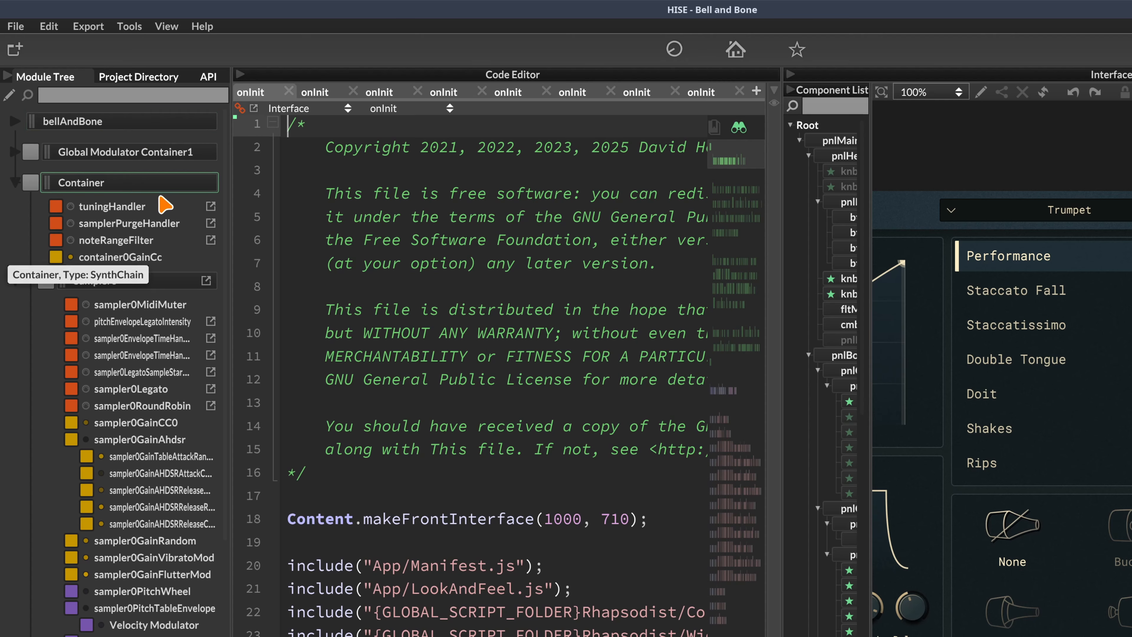
click(15, 280)
click(15, 311)
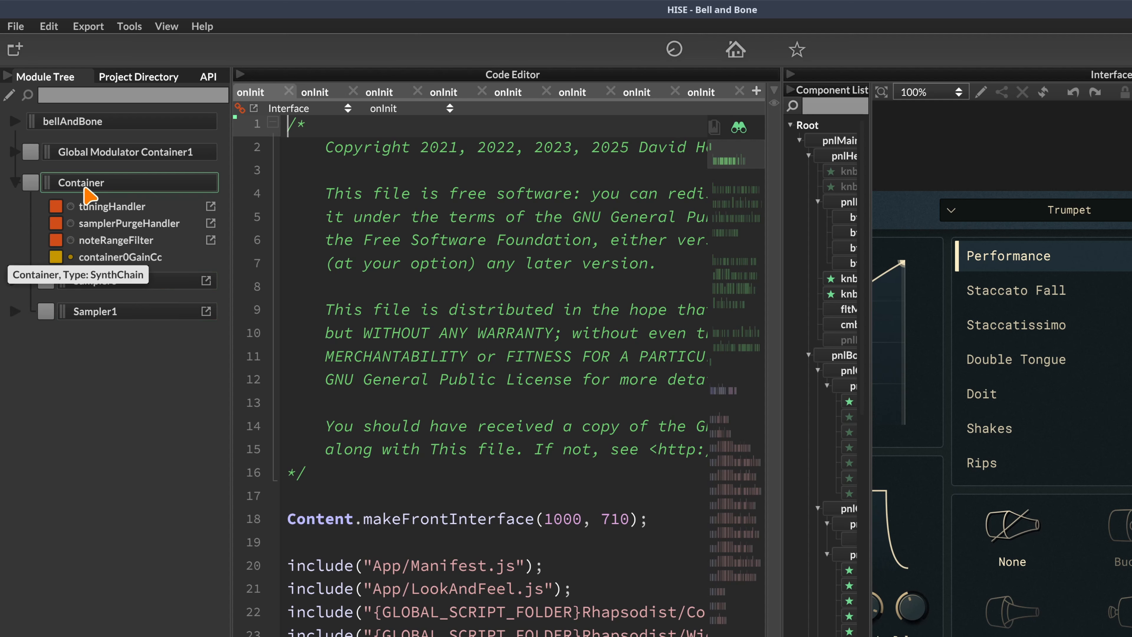
View the tuningHandler settings, close them, and expand Sampler0's modules
click(115, 210)
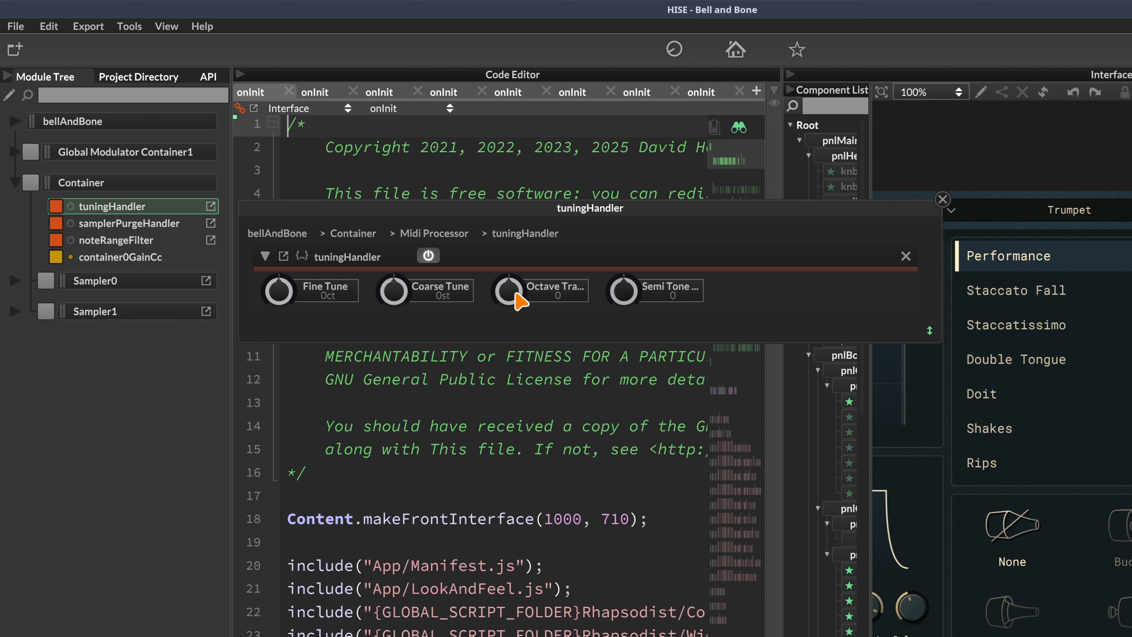
click(943, 199)
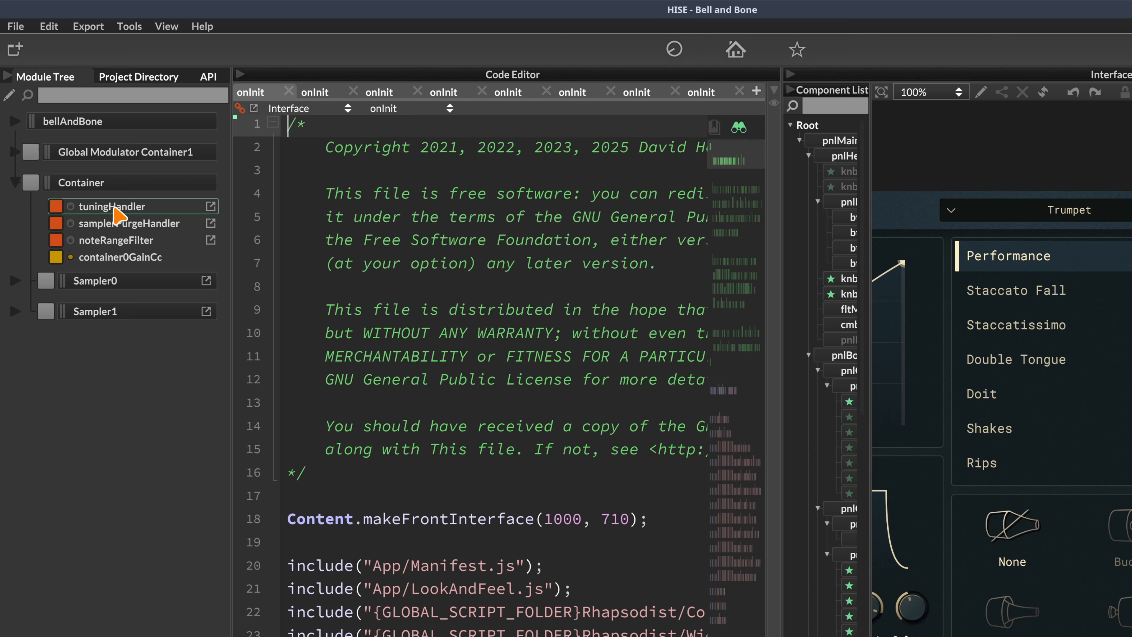
click(15, 280)
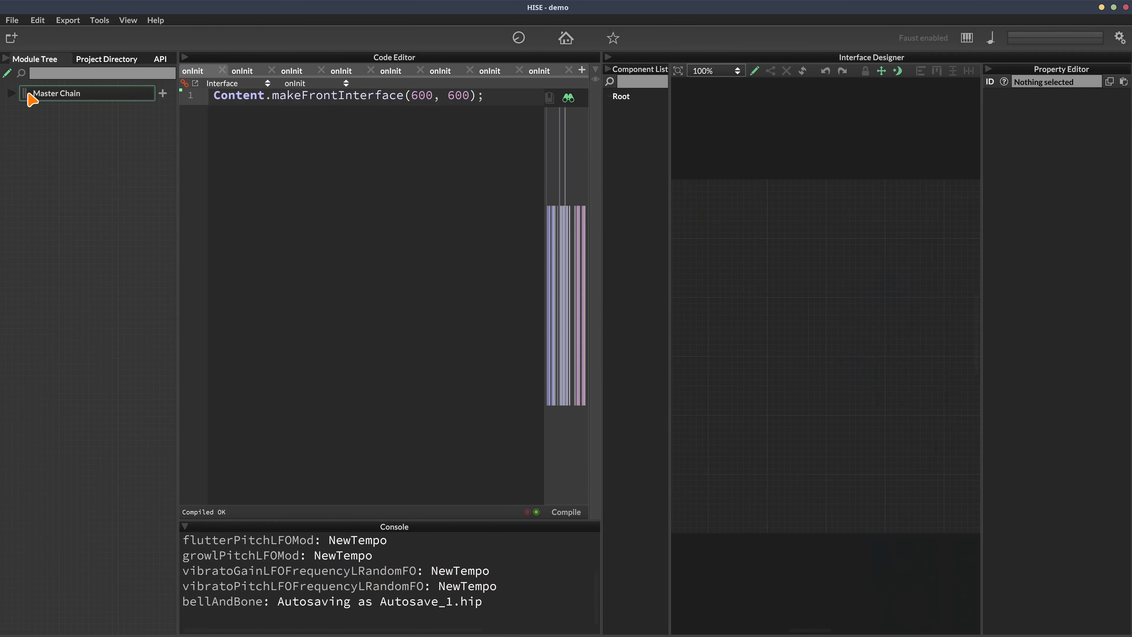
Add a Sampler to the Master Chain and load the sustain sample map into it
click(12, 93)
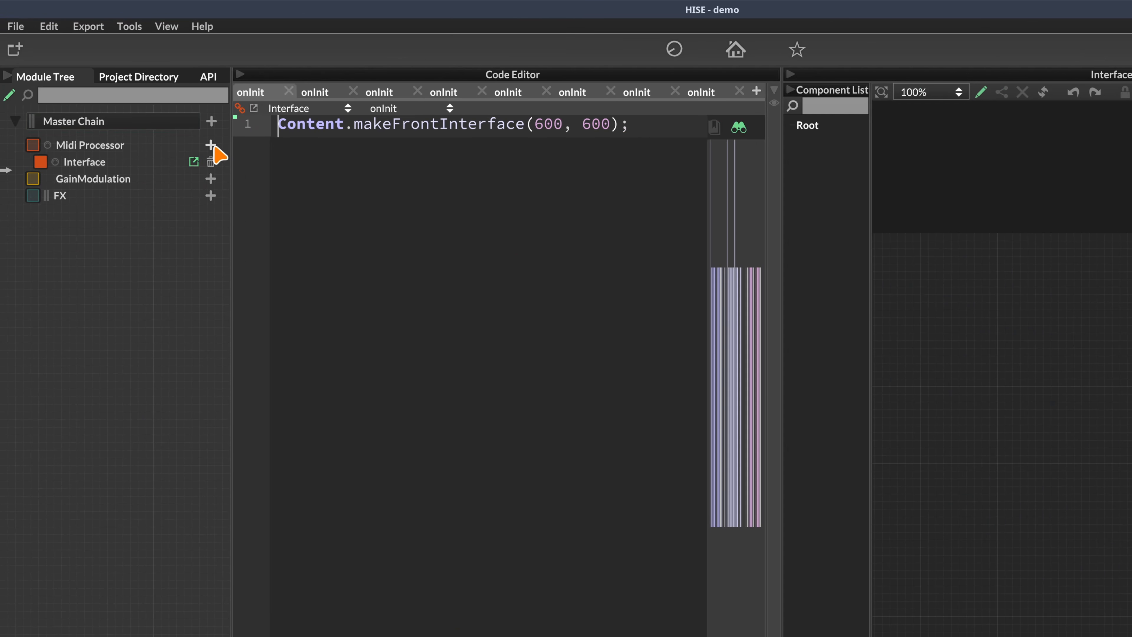
click(212, 121)
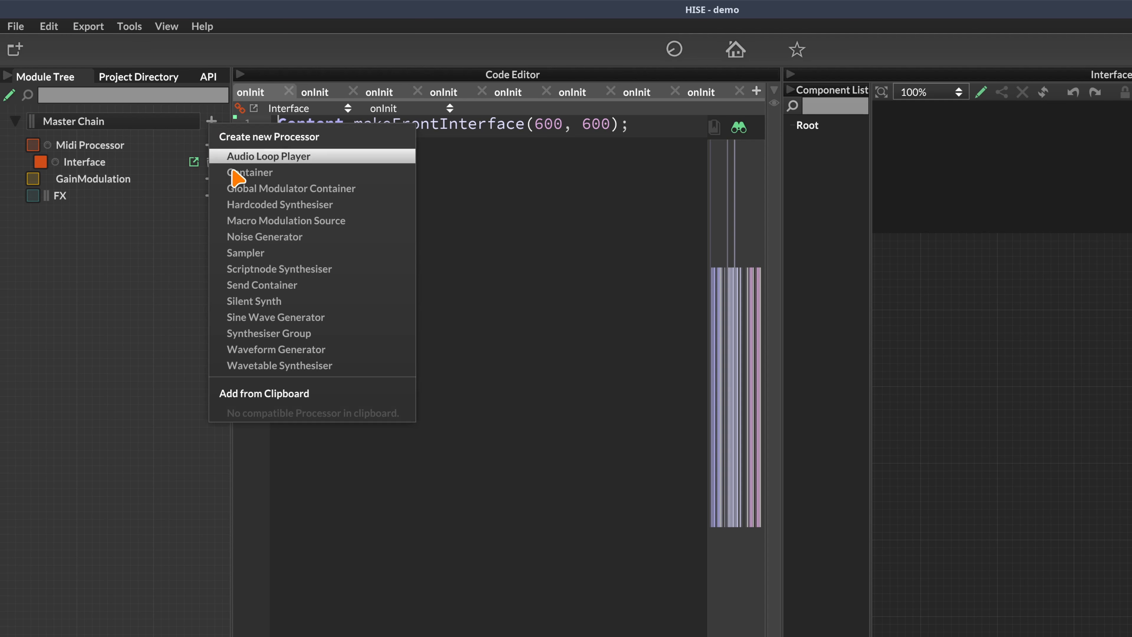
click(248, 253)
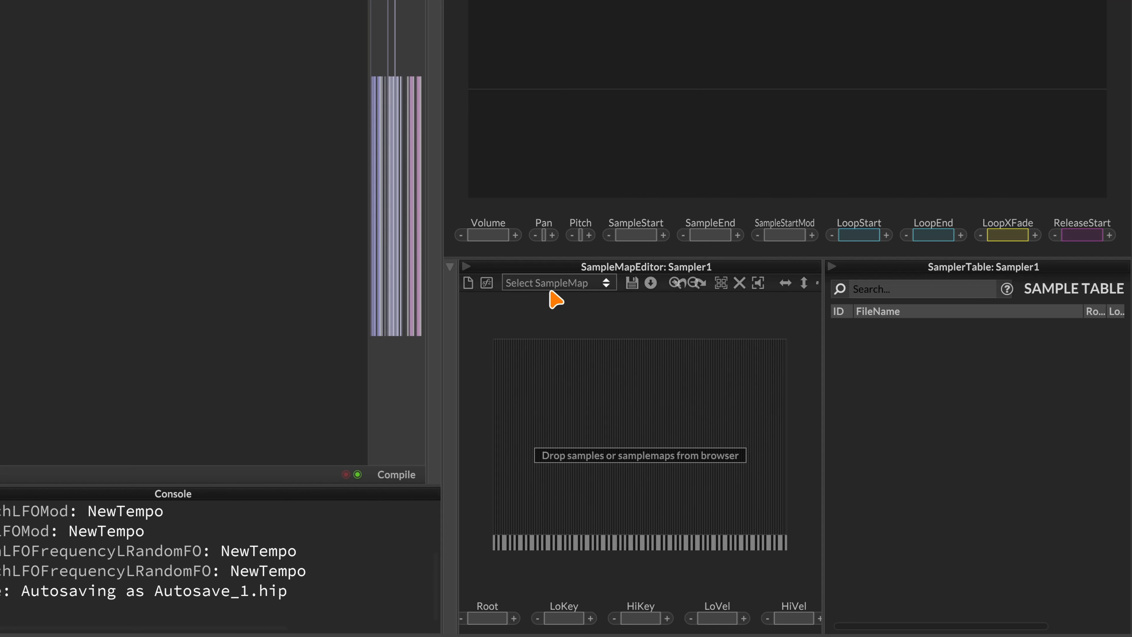
click(551, 287)
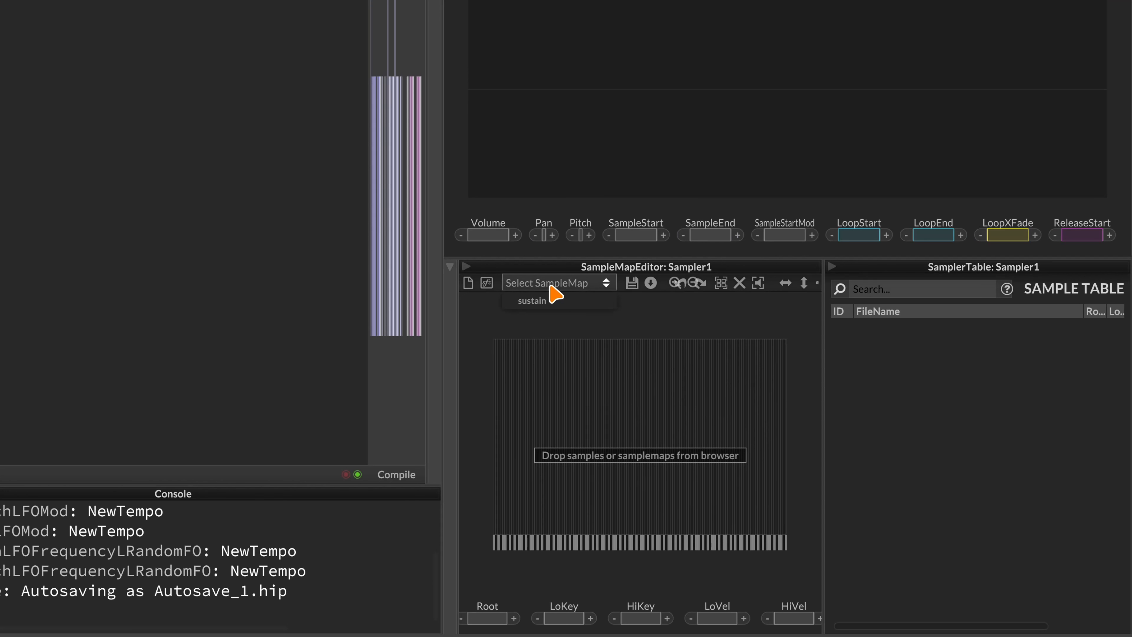
click(541, 304)
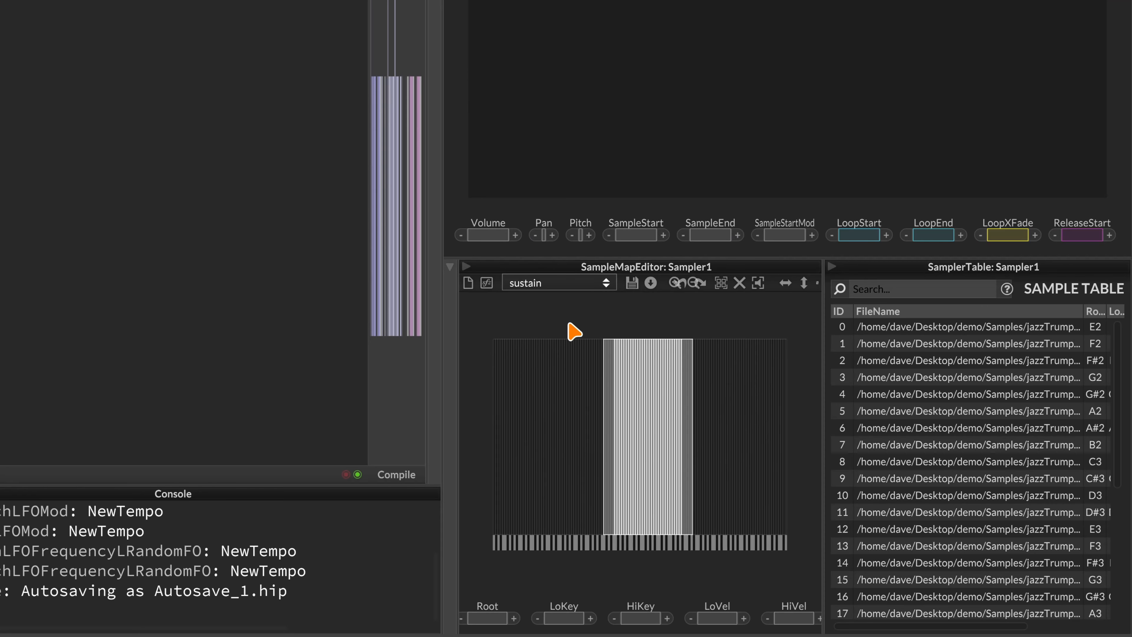
click(638, 366)
click(665, 374)
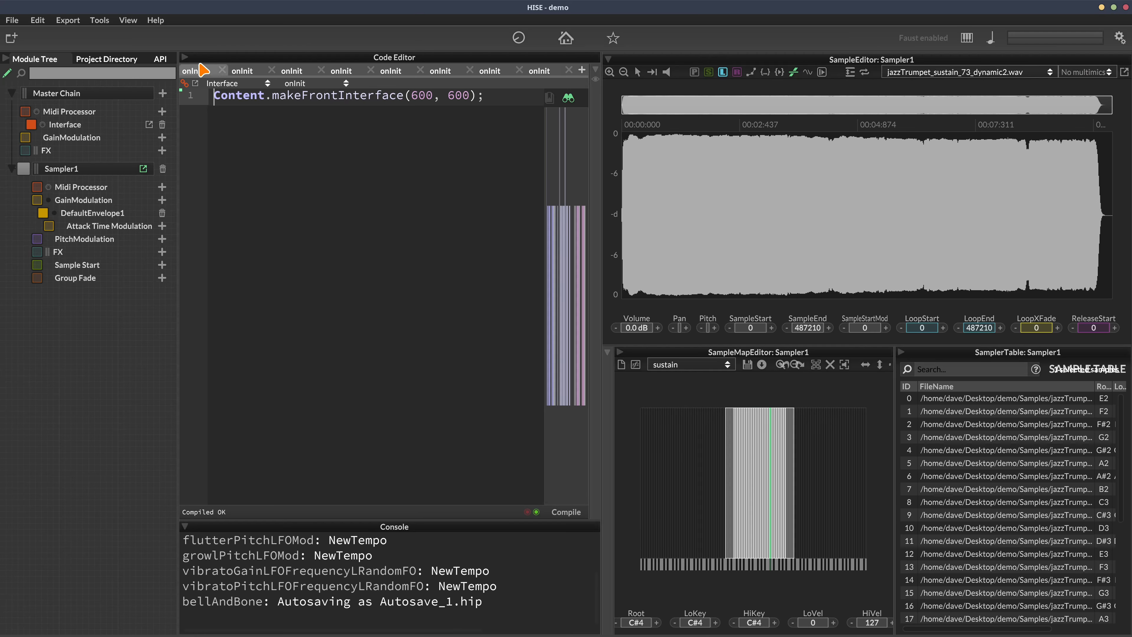
click(185, 57)
Lower Sampler1's volume to -8.5 dB
click(98, 170)
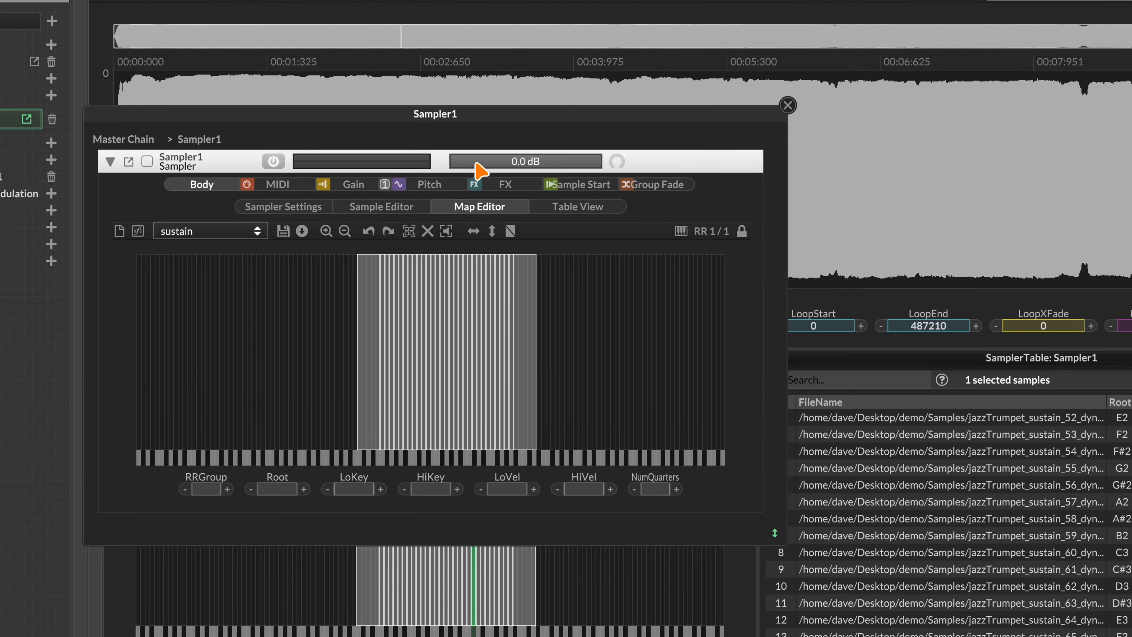
drag(587, 167, 561, 172)
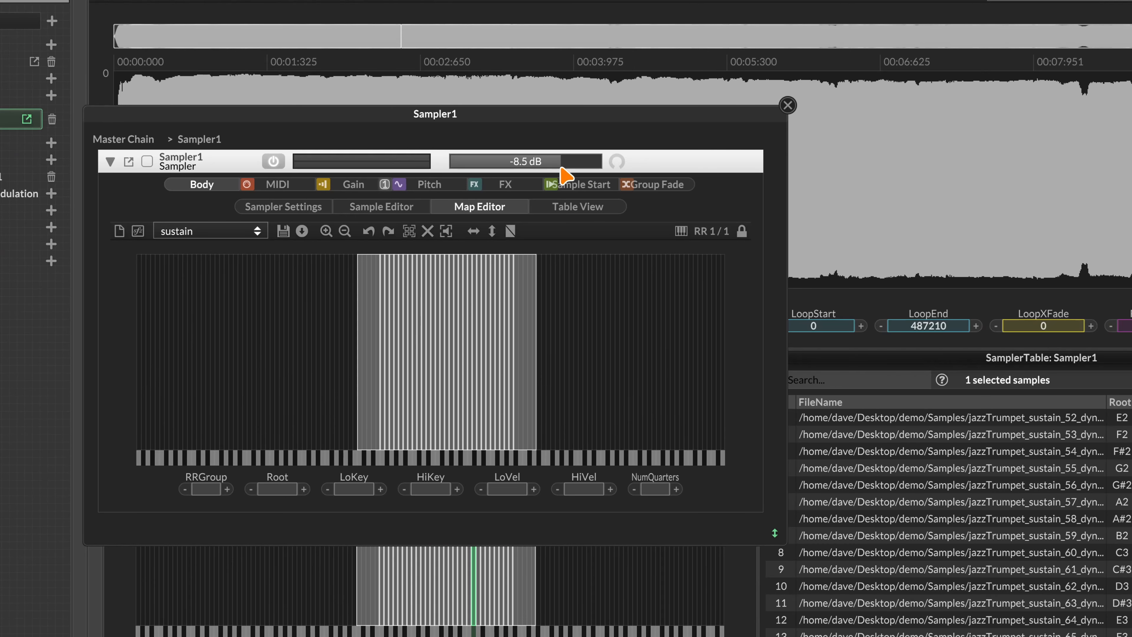
click(787, 106)
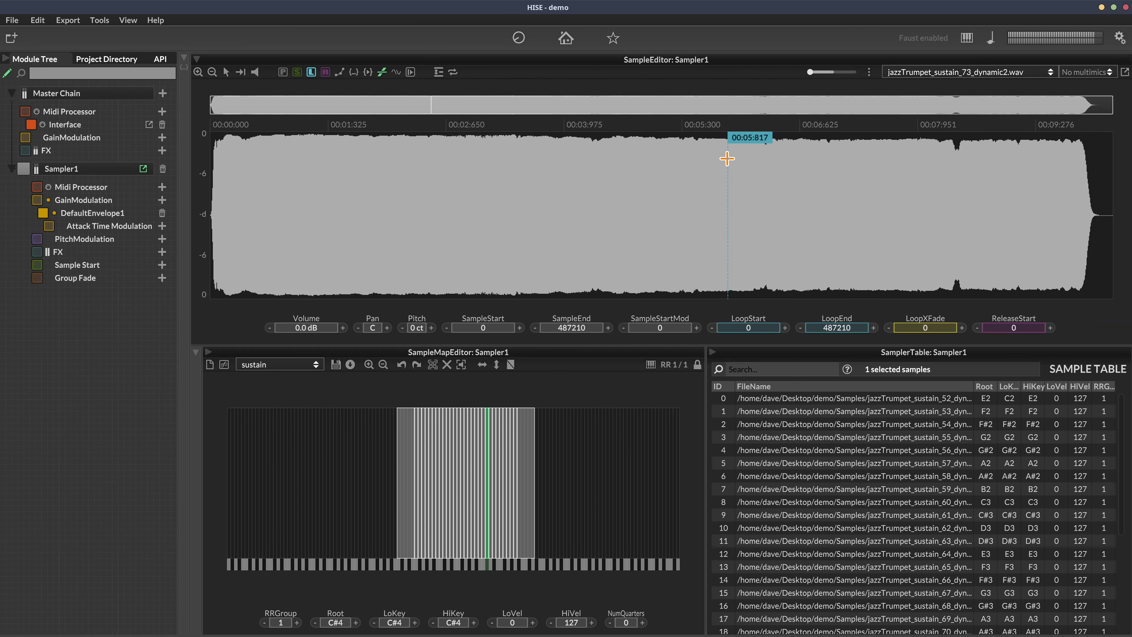
Lengthen DefaultEnvelope1's release to 199 ms, then bring up the Master Chain's MIDI processor choices
click(171, 214)
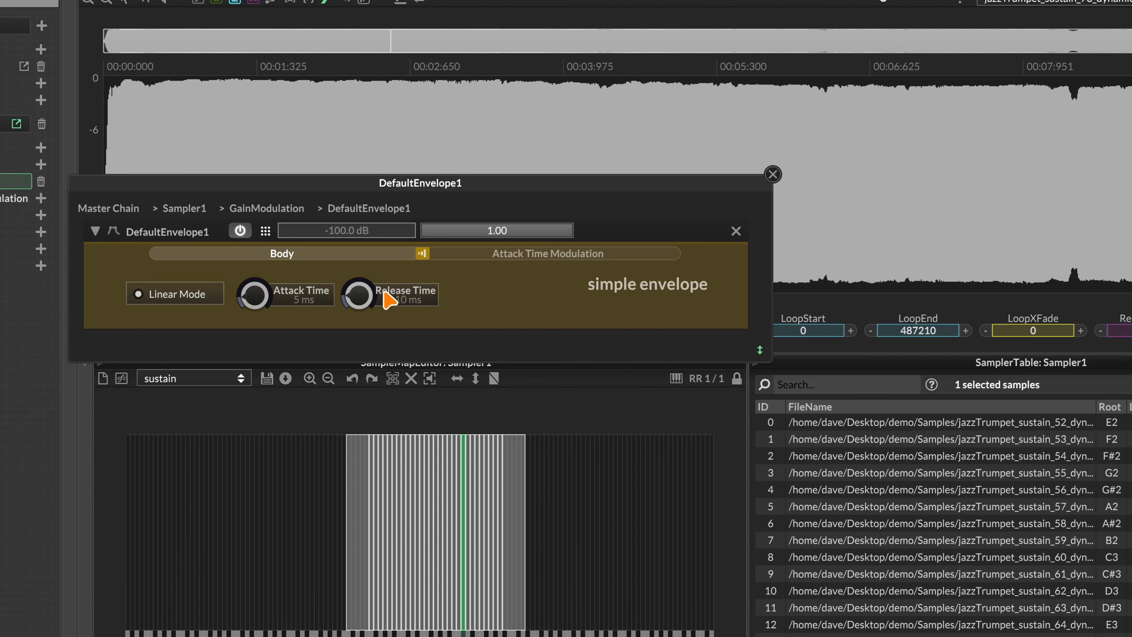
drag(406, 294, 369, 267)
click(772, 174)
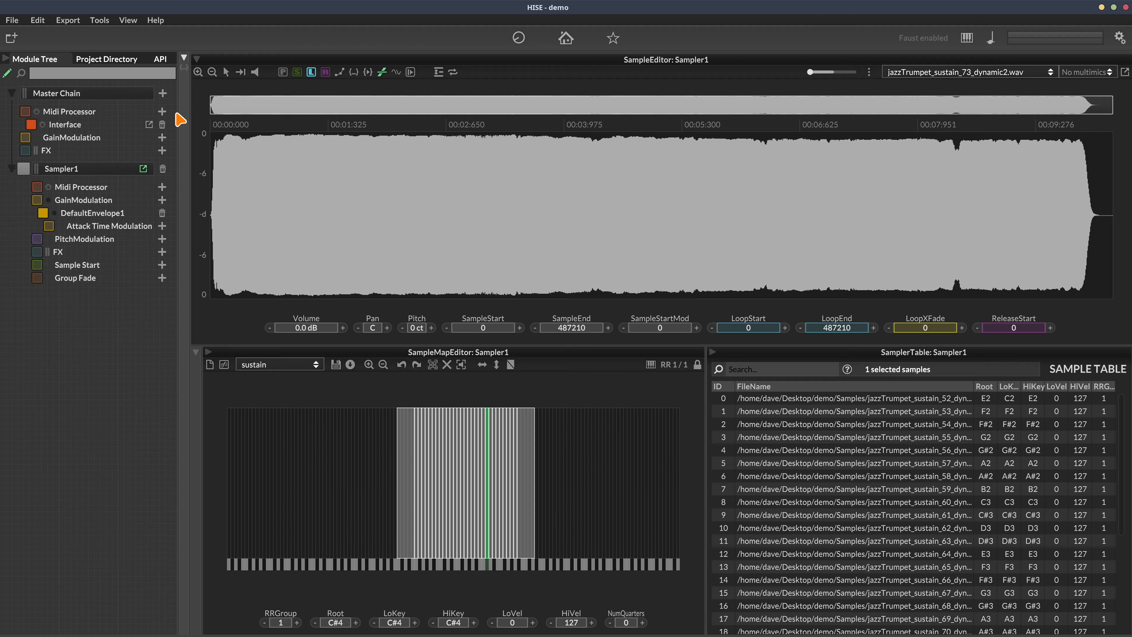
click(162, 111)
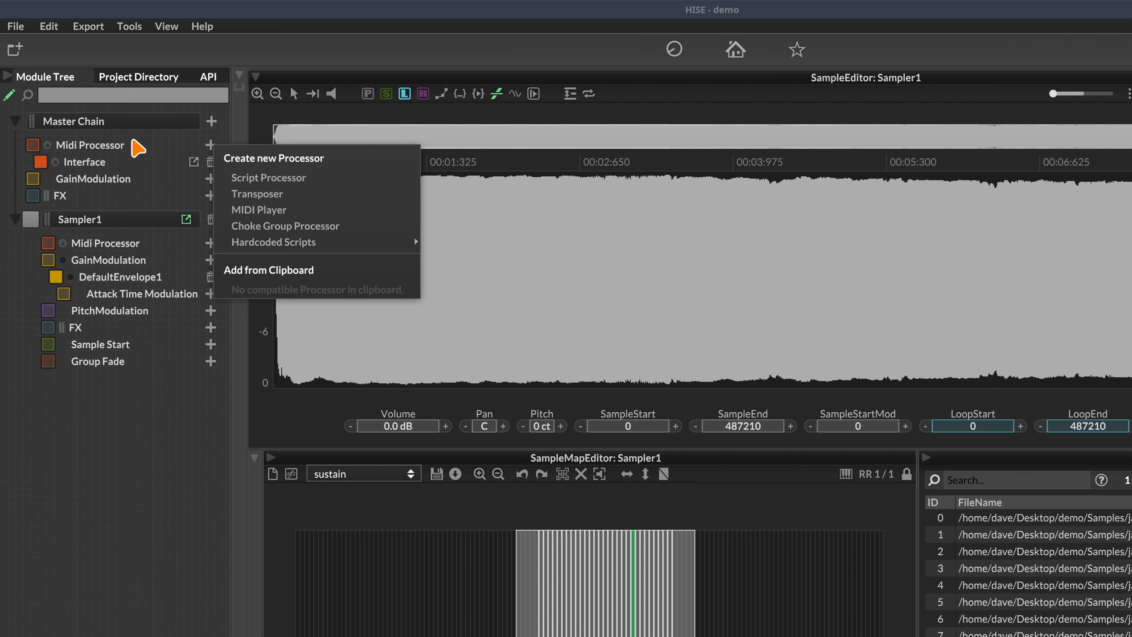
Add a Script Processor to Sampler1's MIDI processor chain from its pop-out editor
click(109, 413)
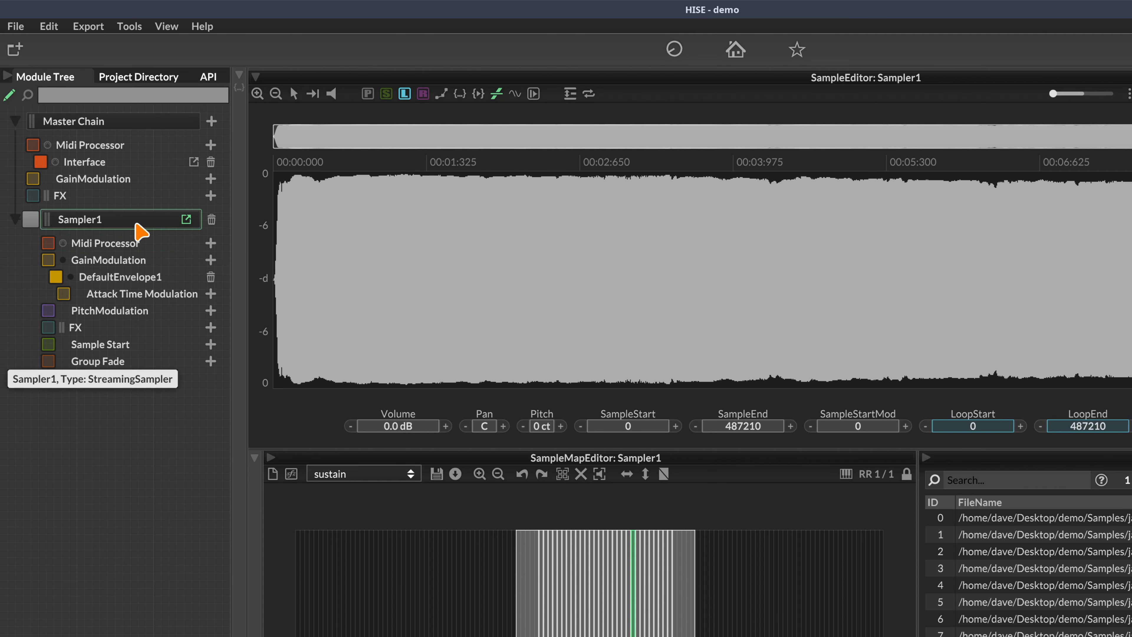
click(185, 219)
drag(492, 215, 634, 139)
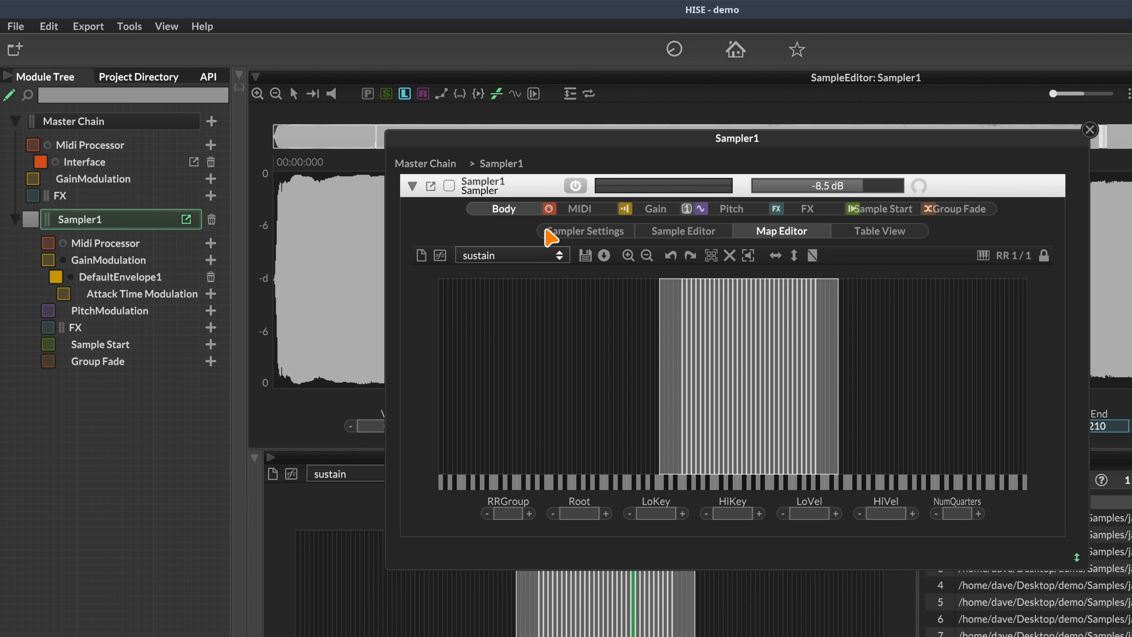
click(549, 208)
click(521, 211)
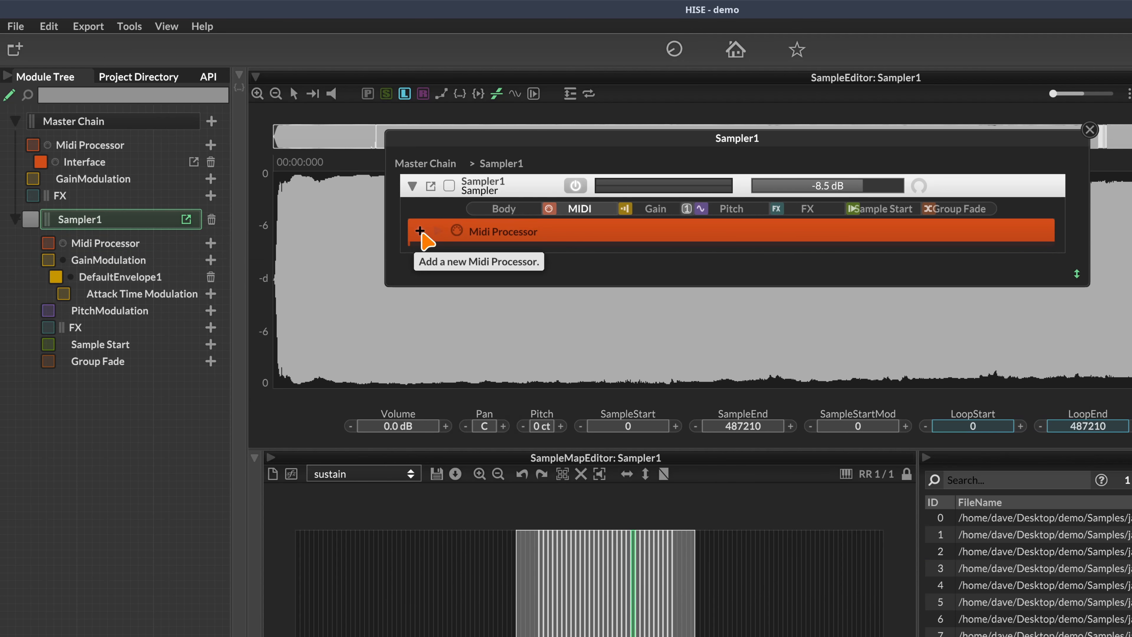
click(419, 231)
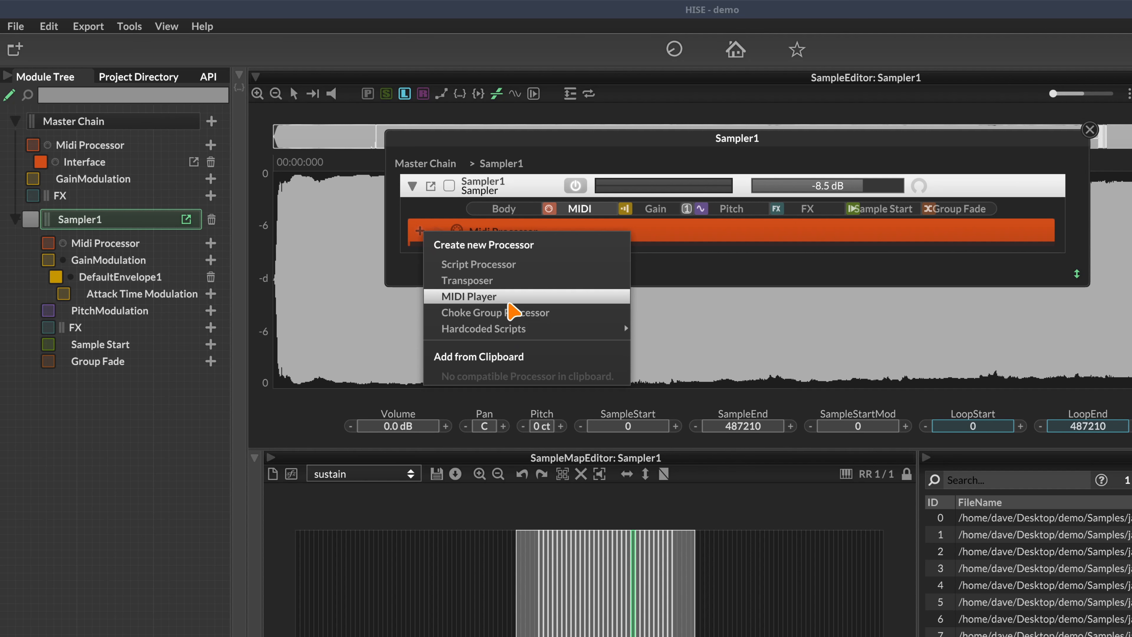
click(481, 267)
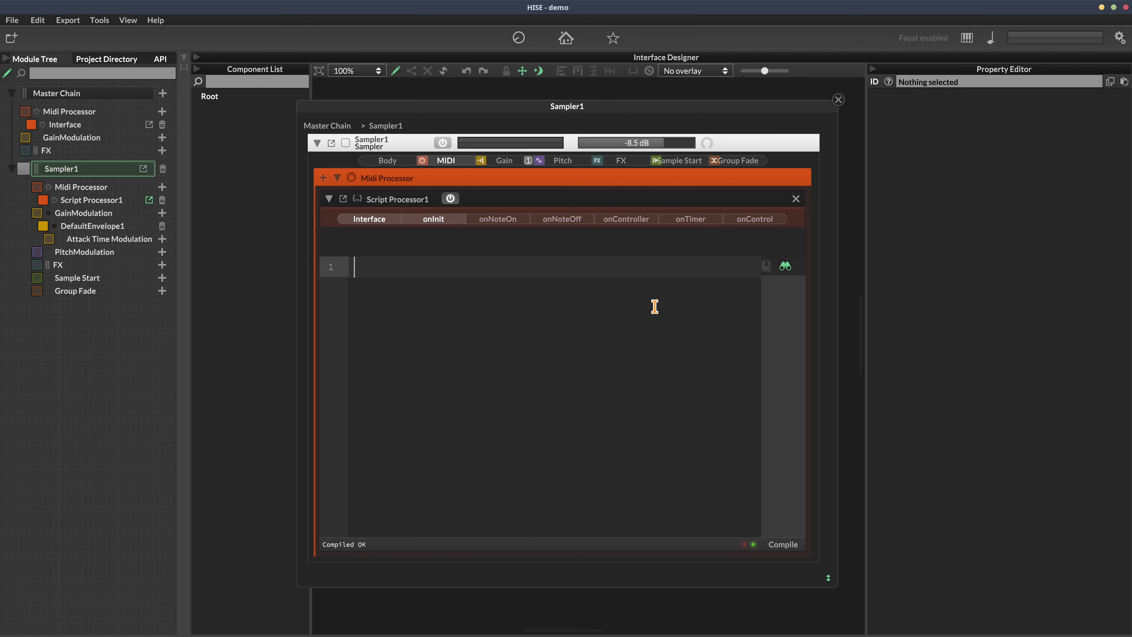
Glance at Script Processor1's code, then delete it from Sampler1's editor, confirming with OK
click(837, 100)
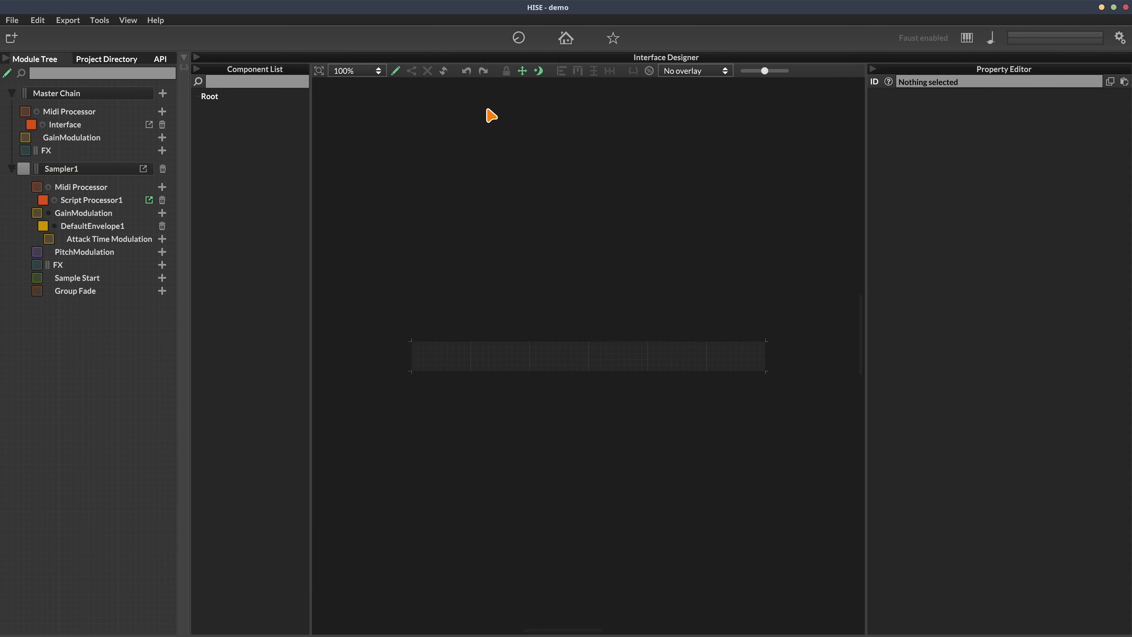
click(183, 66)
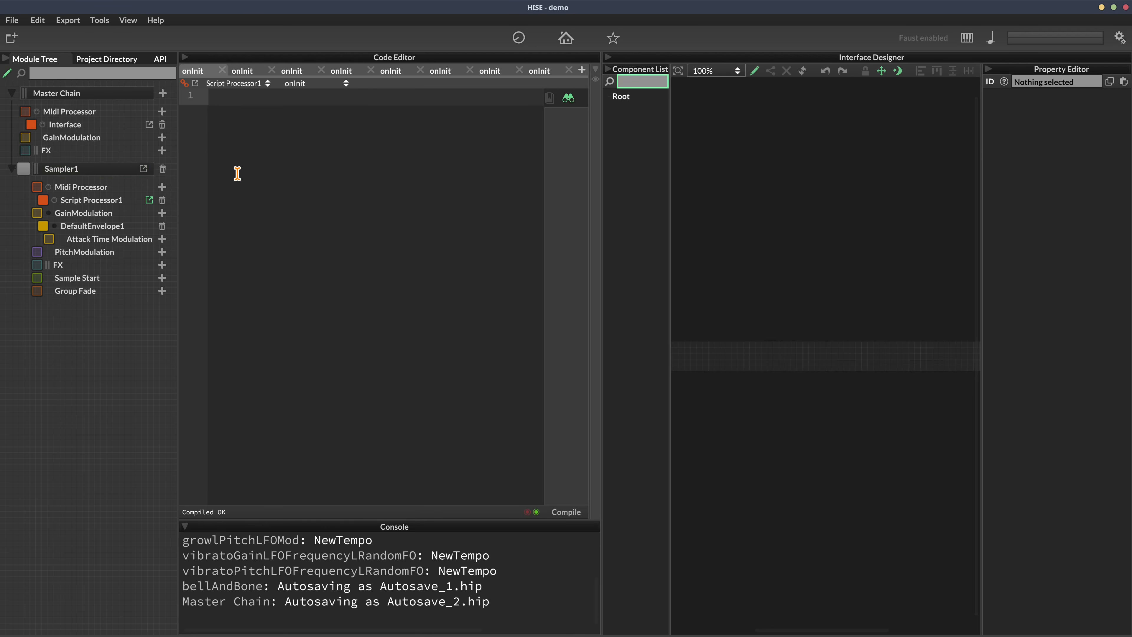
click(185, 58)
click(101, 171)
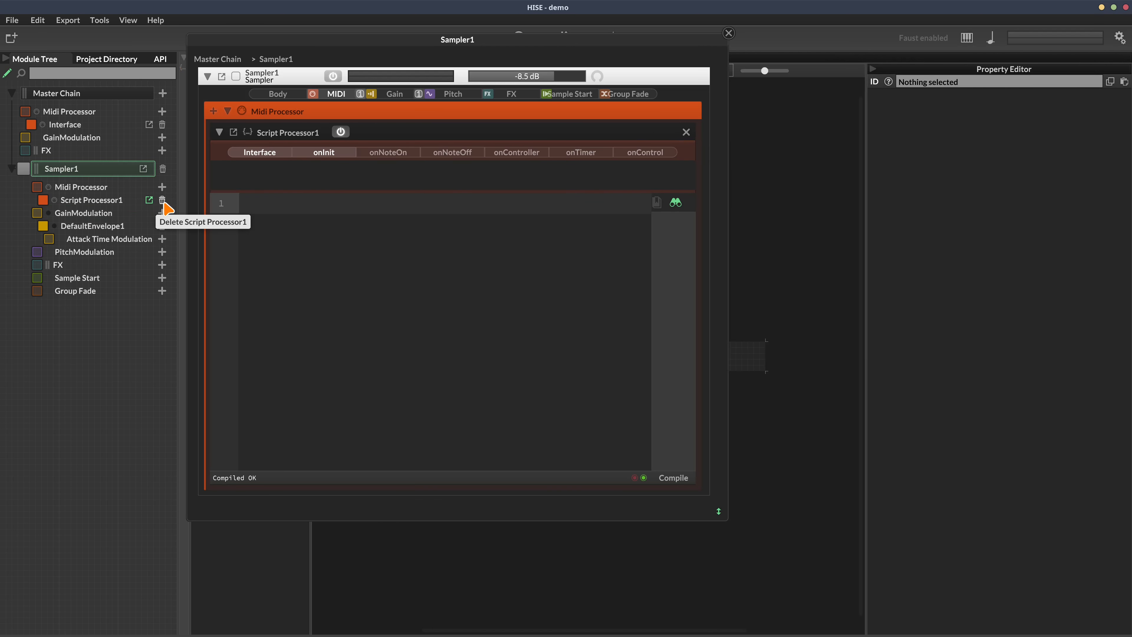
click(685, 133)
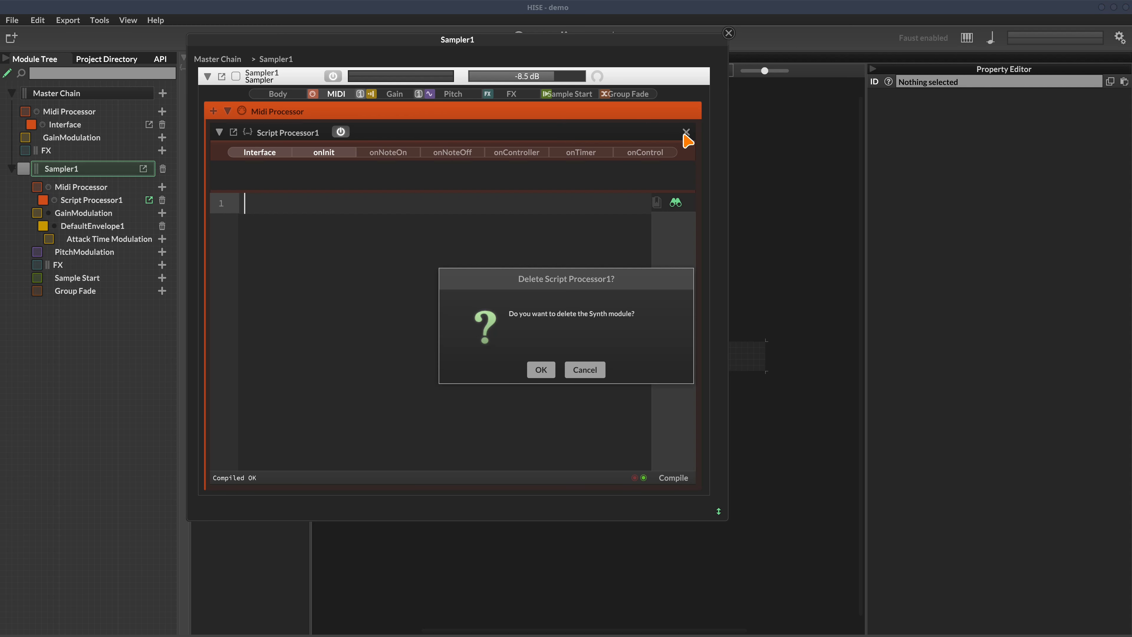
click(548, 370)
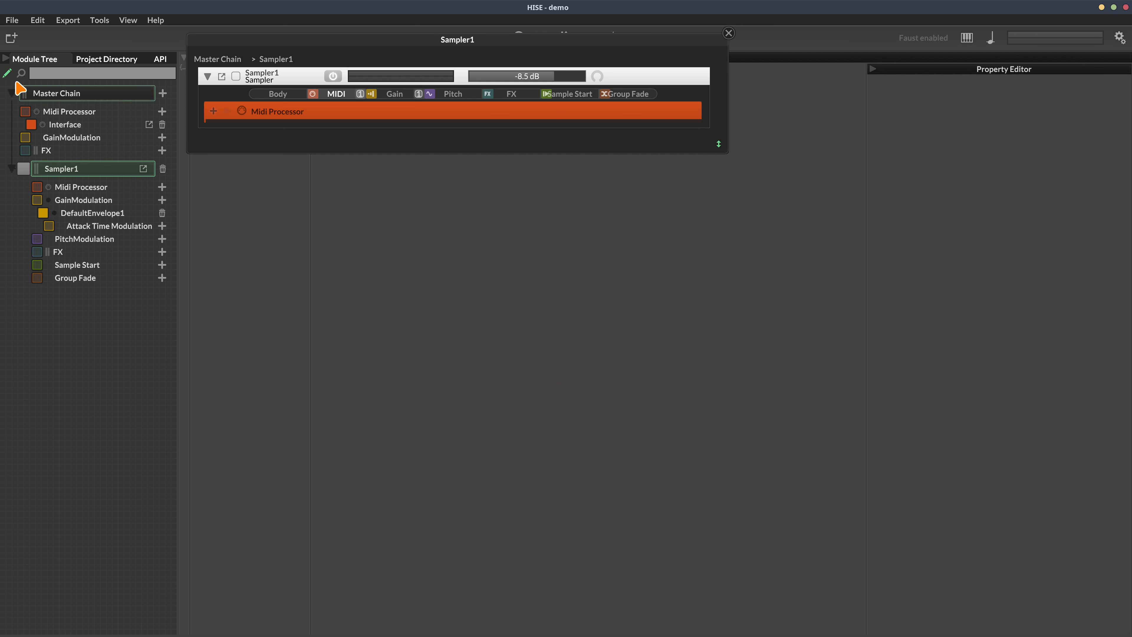
Toggle the module tree edit mode off and back on, and reposition the Sampler1 window
click(8, 73)
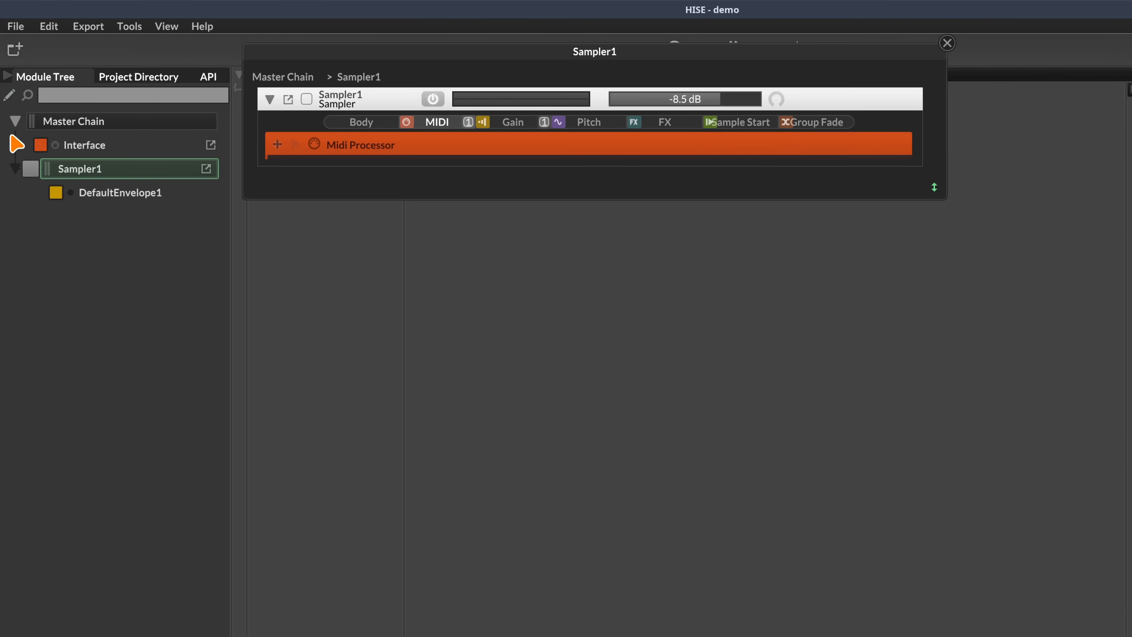
click(10, 95)
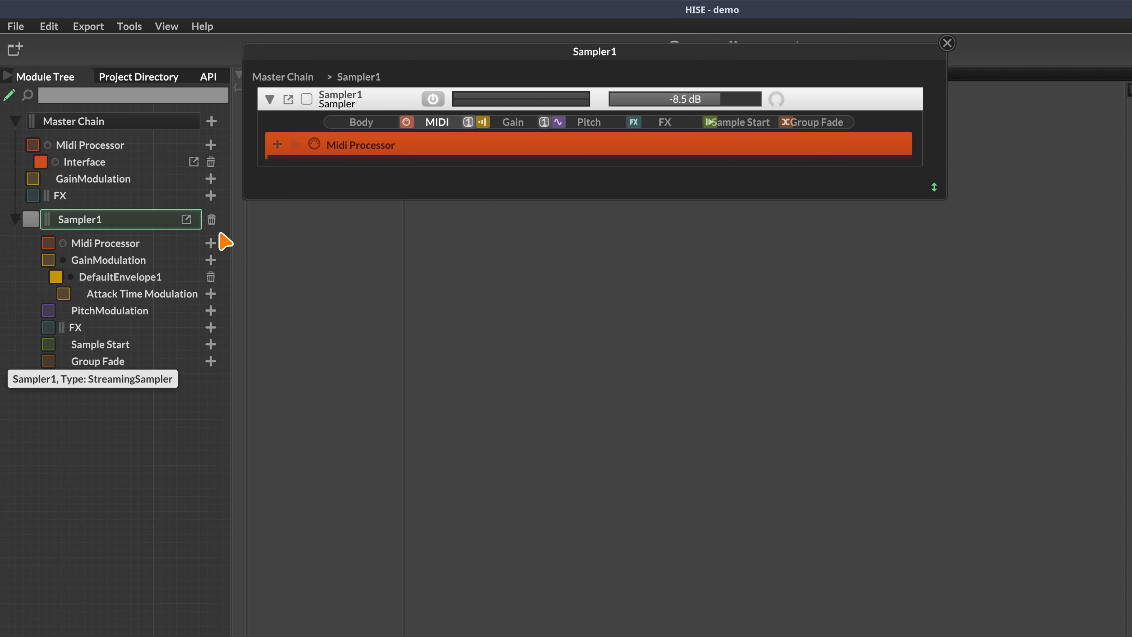
drag(376, 49, 529, 200)
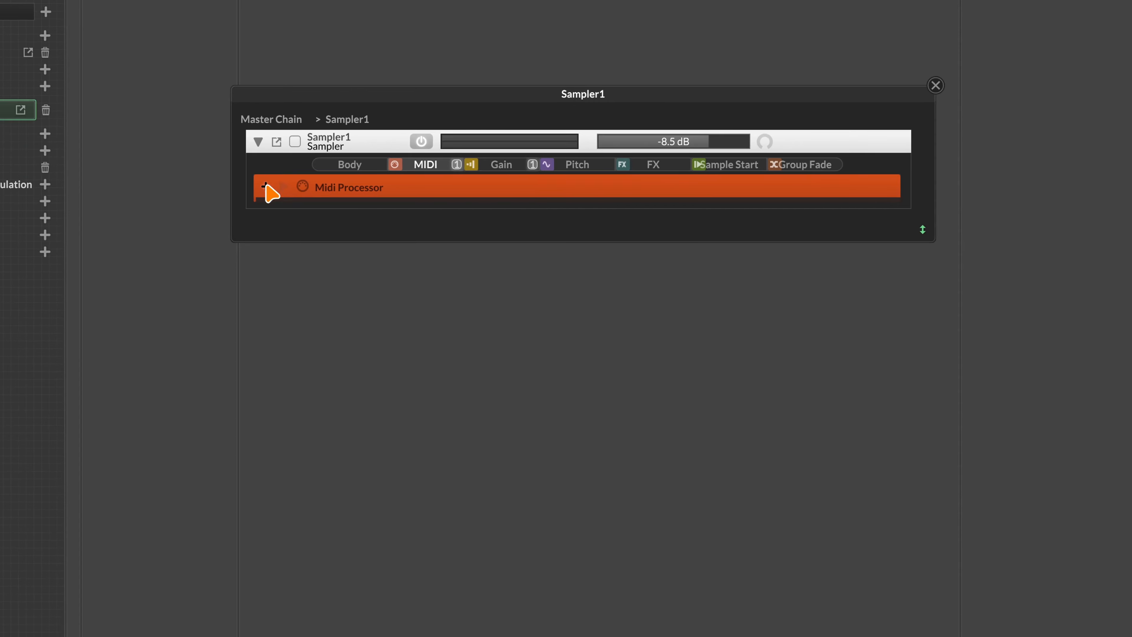
Add a Legato with Retrigger MIDI processor to Sampler1 and raise its volume to -4.8 dB
click(265, 186)
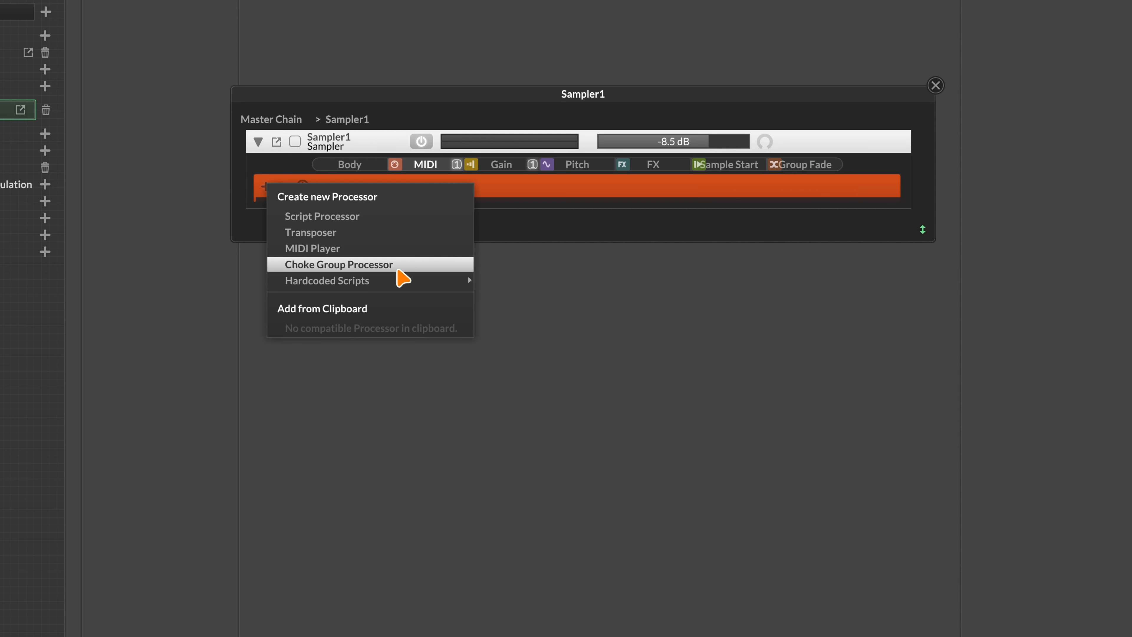
mouse_move(376, 281)
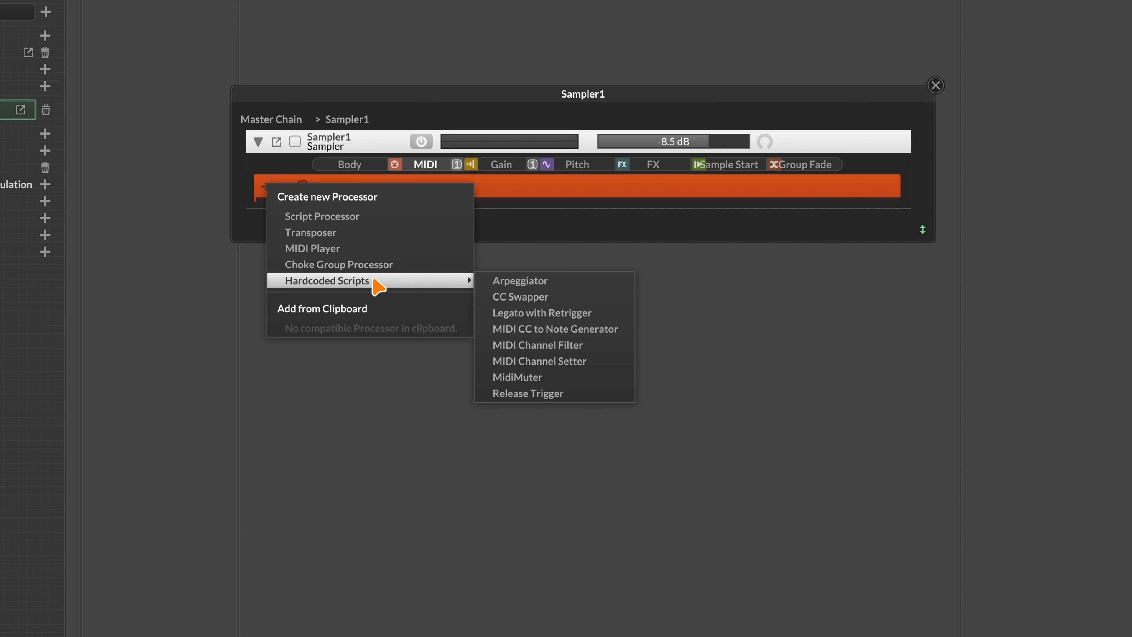
click(557, 321)
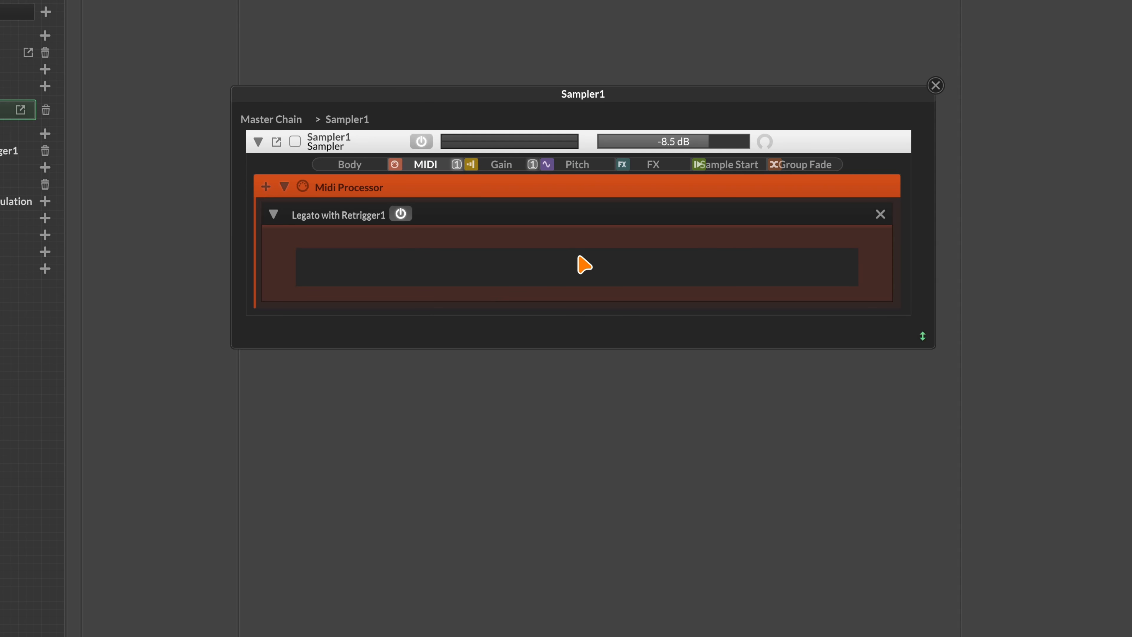
drag(706, 139, 725, 140)
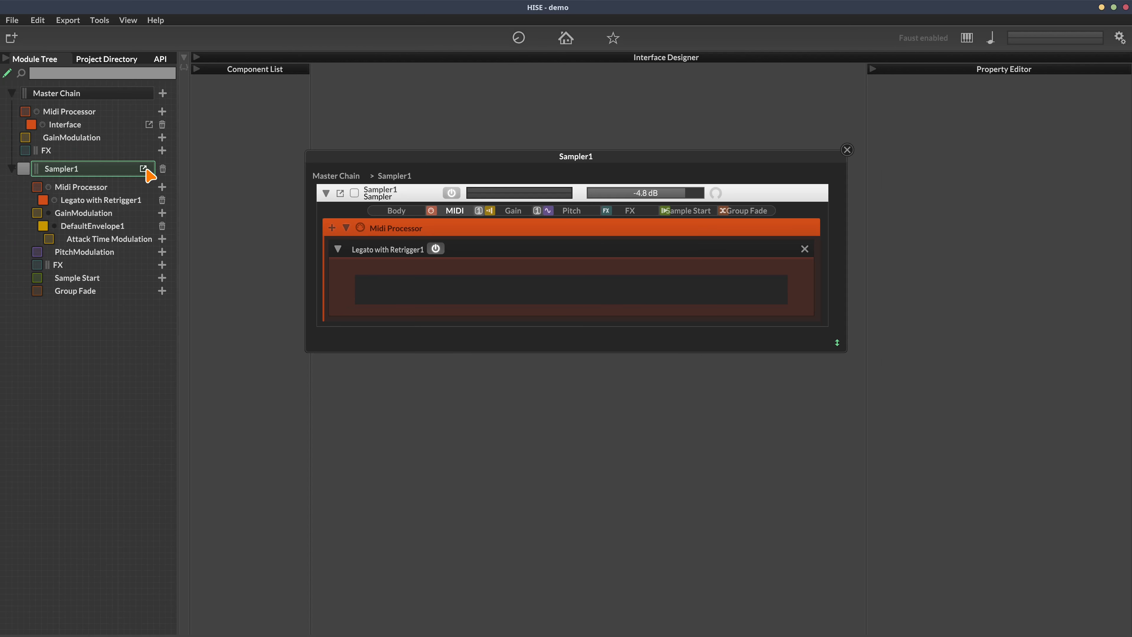
click(143, 168)
Toggle Legato with Retrigger1's power several times, leaving the processor bypassed
drag(635, 159, 529, 196)
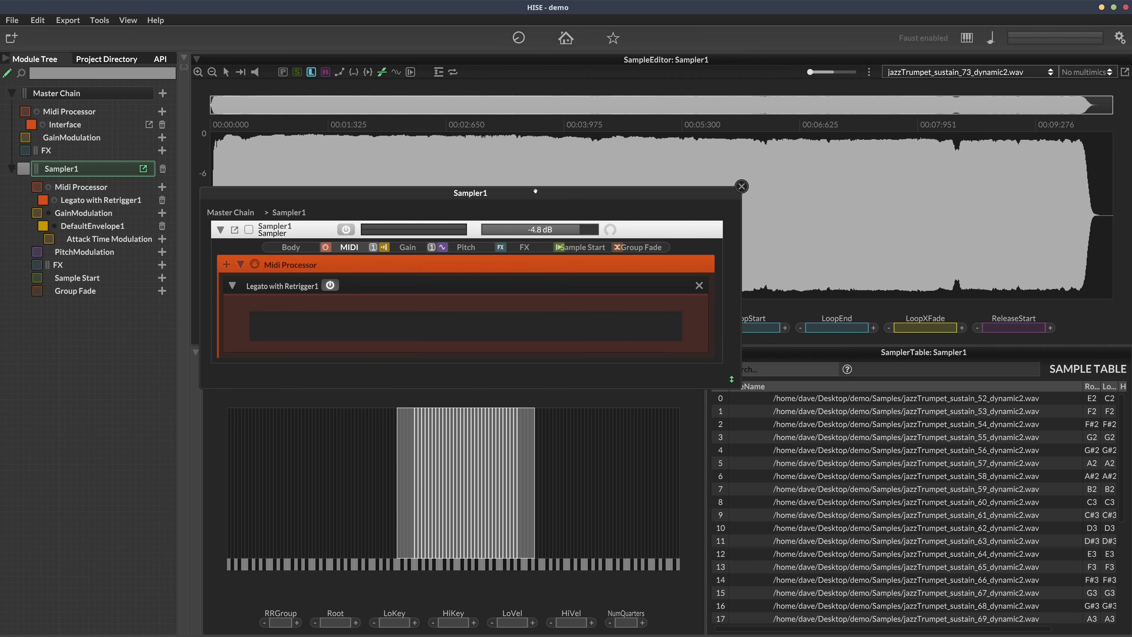
click(330, 286)
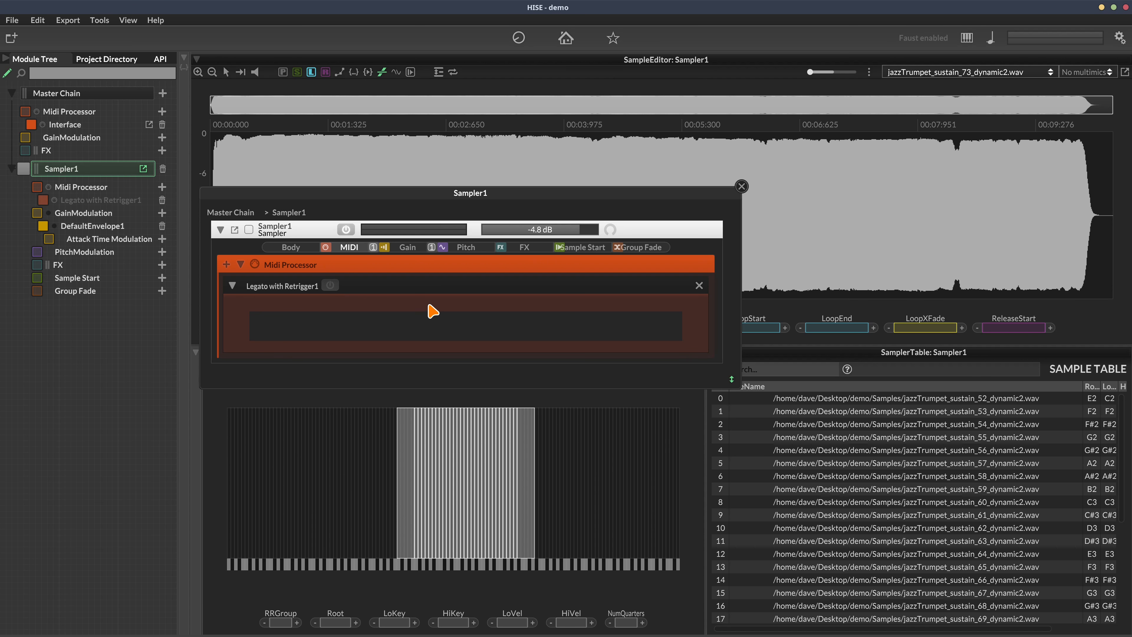
click(330, 286)
click(43, 202)
click(43, 203)
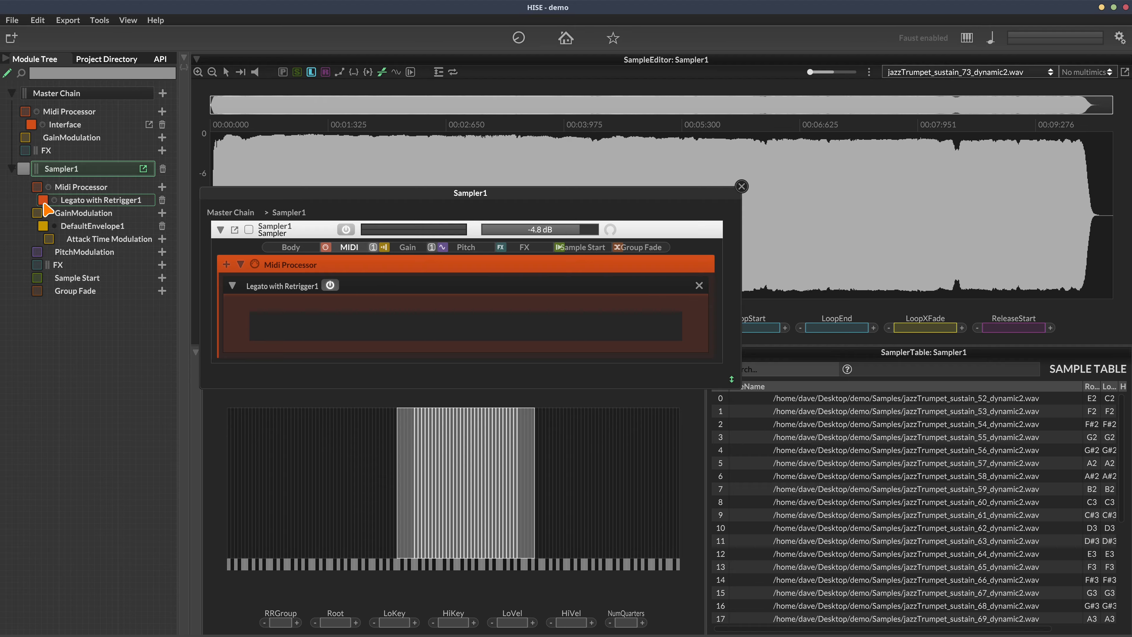
click(329, 285)
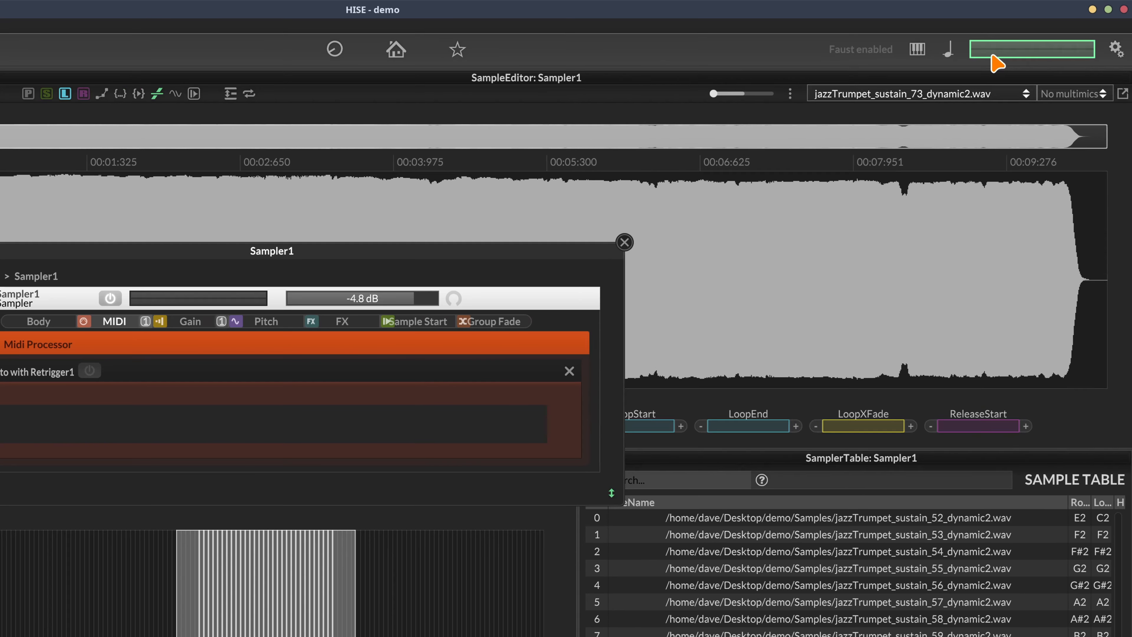
Glance at the Audio Analyser, then bring up the HISE Controller with its on-screen piano keyboard
click(1024, 39)
click(991, 50)
click(917, 49)
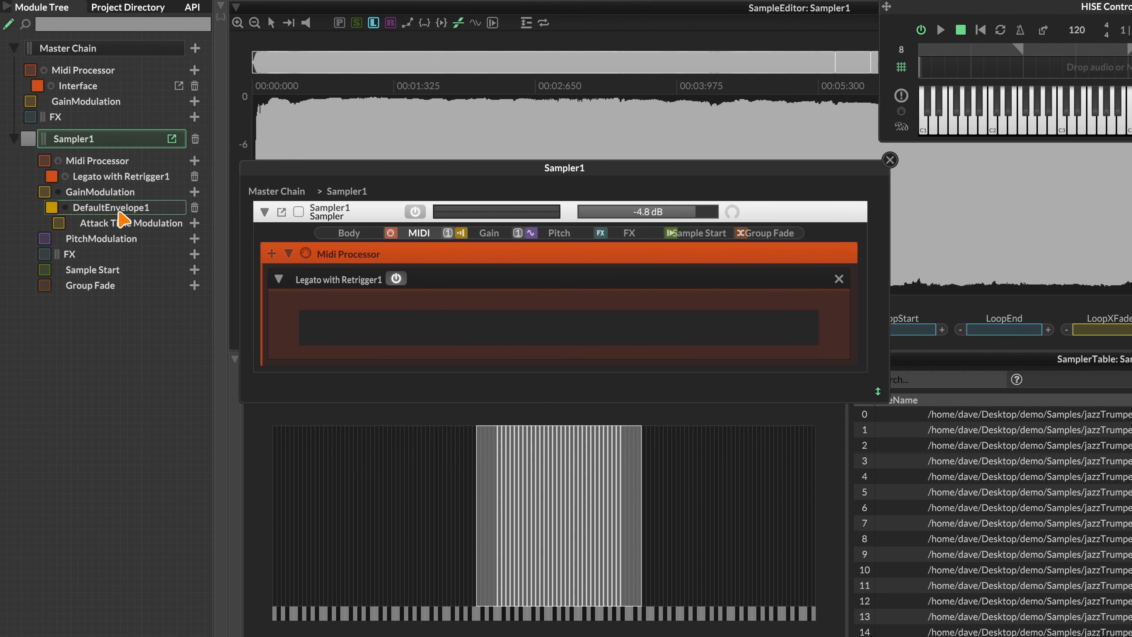
Change DefaultEnvelope1's Release Time from 4232 ms to 250 ms
click(120, 213)
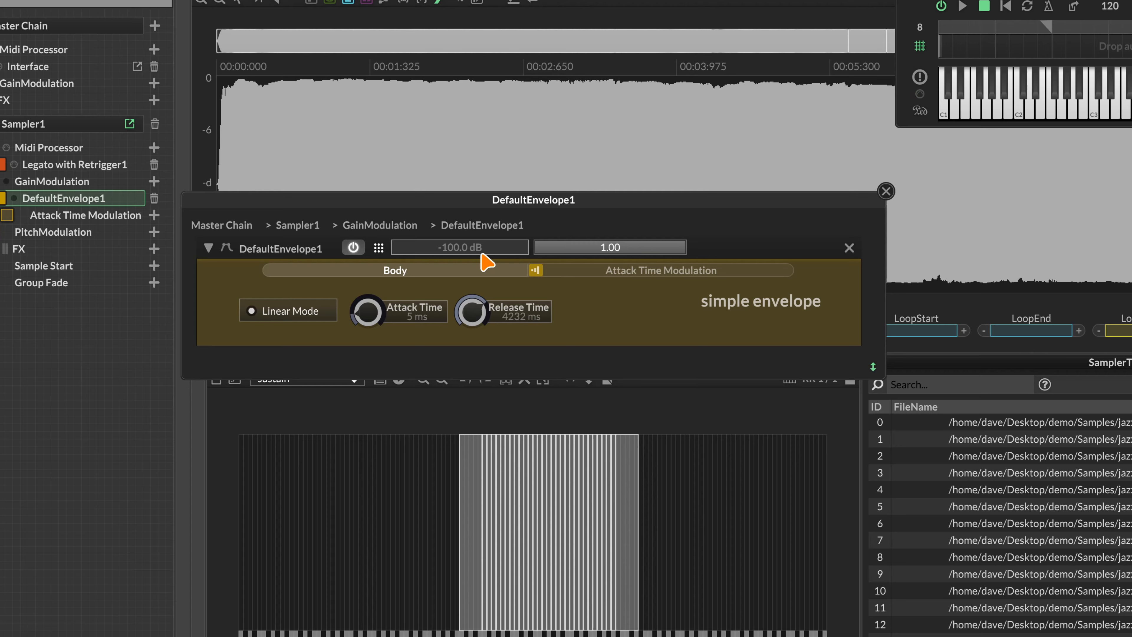
click(509, 318)
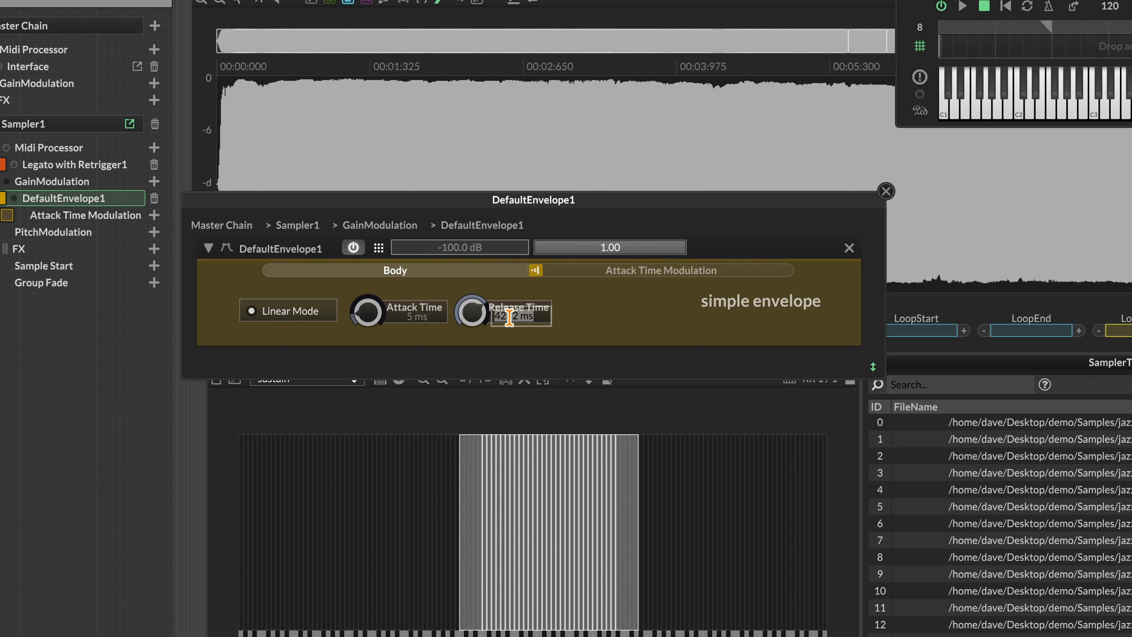
text(250)
key(Return)
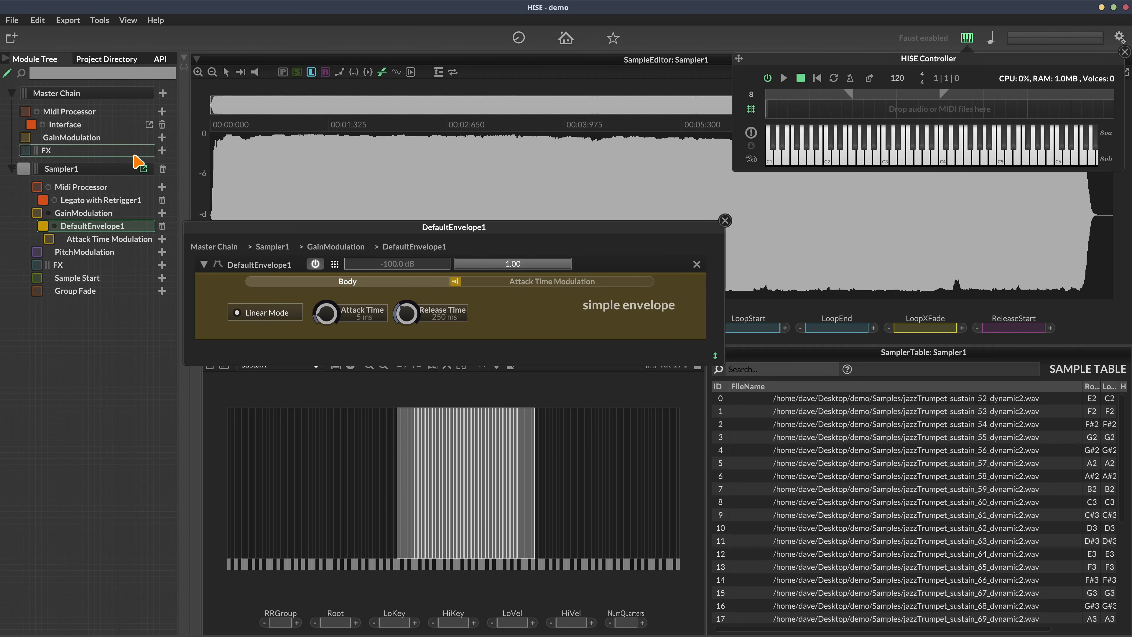
View Legato with Retrigger1's settings, then close its floating editor
click(101, 200)
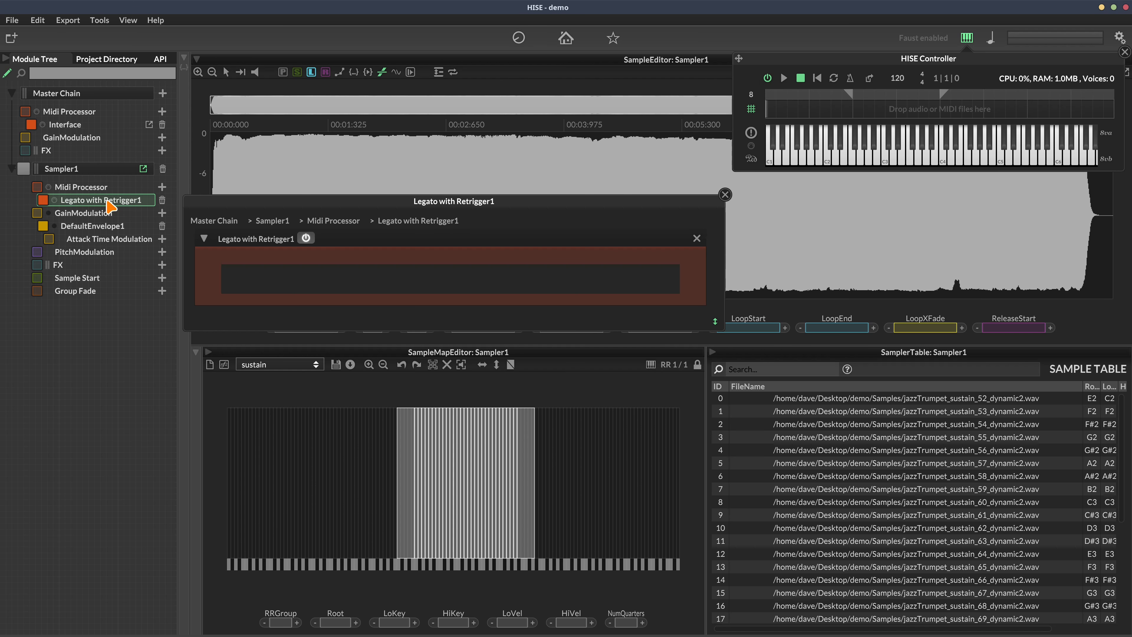
click(724, 195)
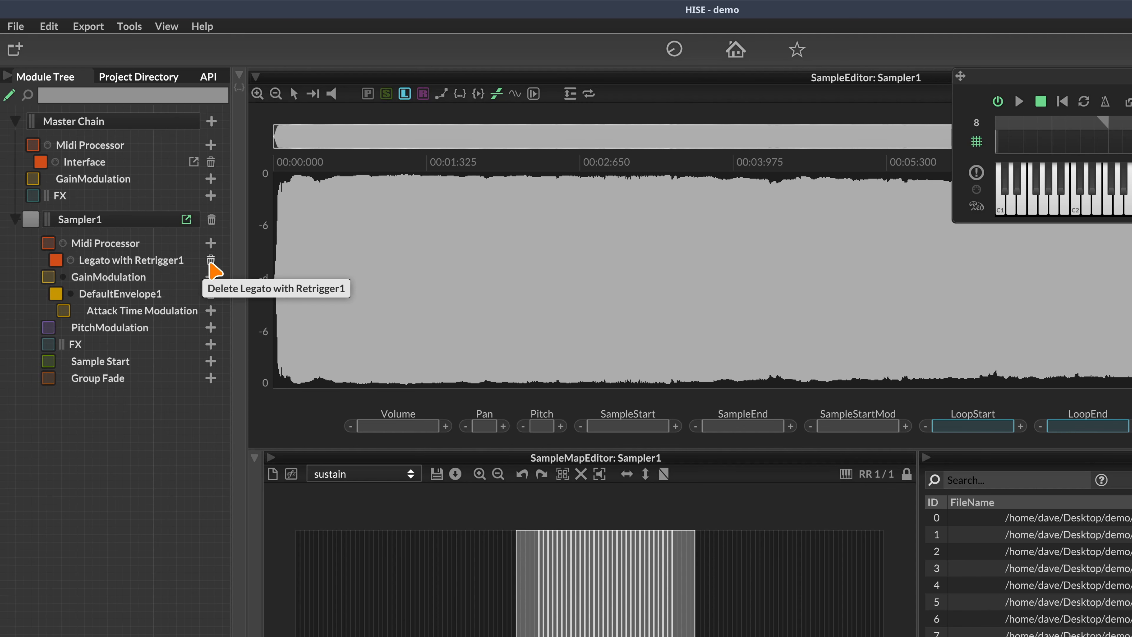
Replace Legato with Retrigger1 with a Transposer in Sampler1's MIDI processor chain
click(210, 261)
click(212, 246)
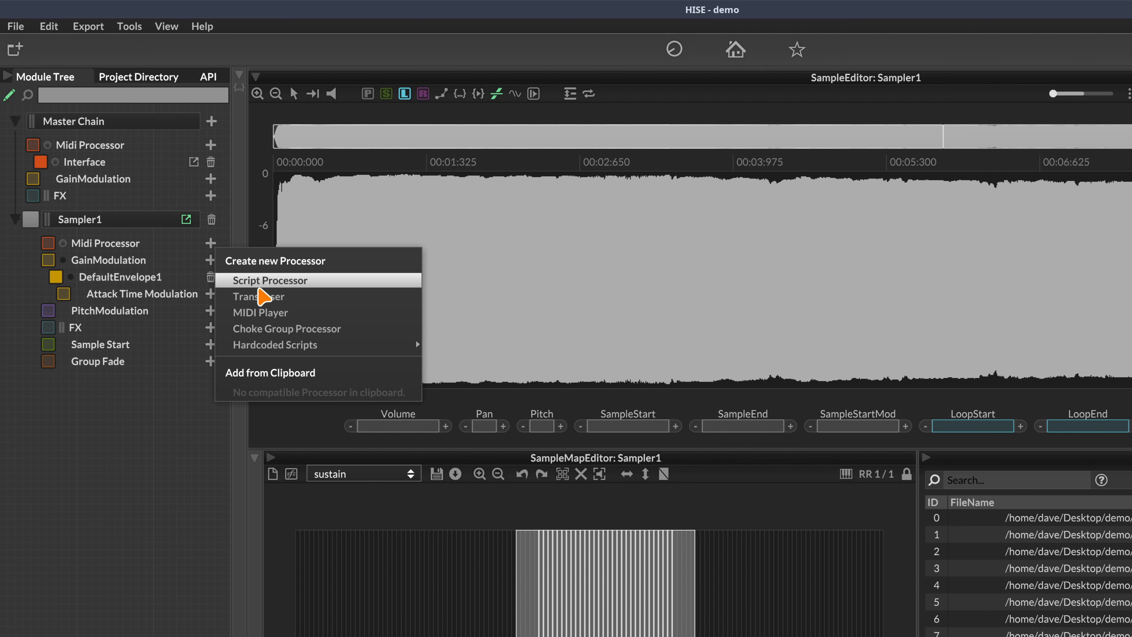
click(258, 297)
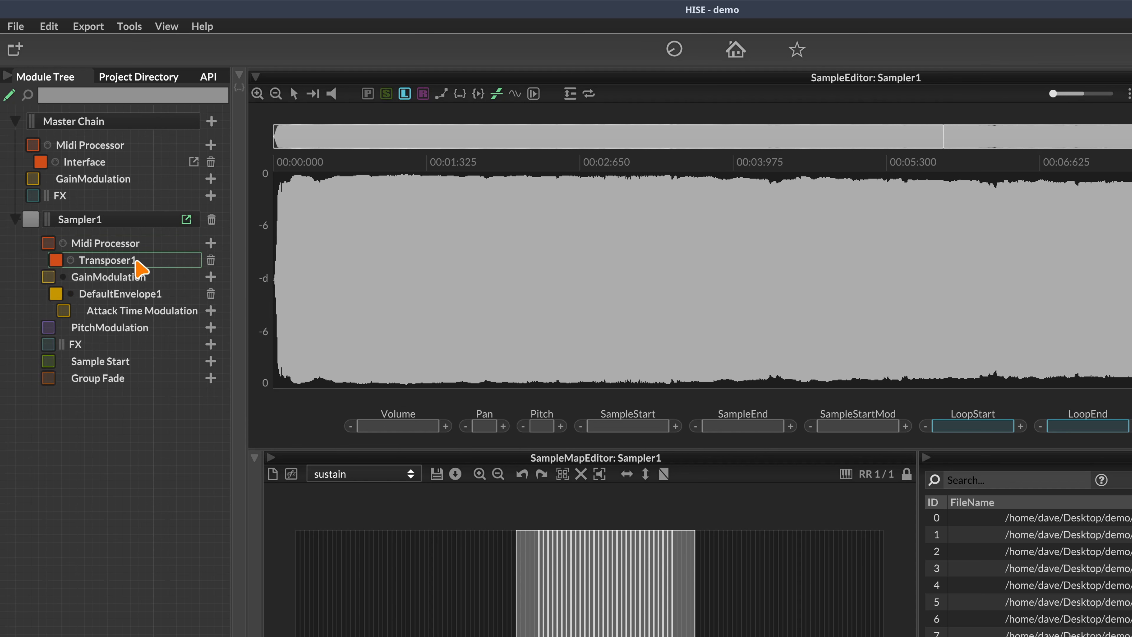
Open Transposer1's editor, reposition it, and try lowering the Transpose amount
click(128, 263)
drag(442, 261, 553, 252)
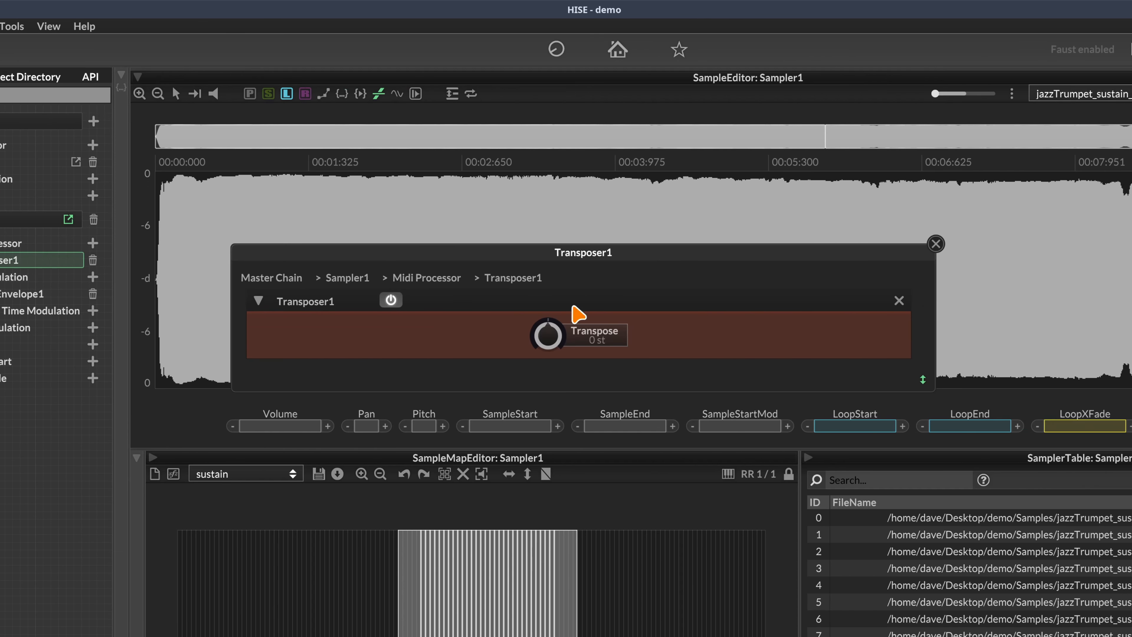
drag(604, 332, 533, 321)
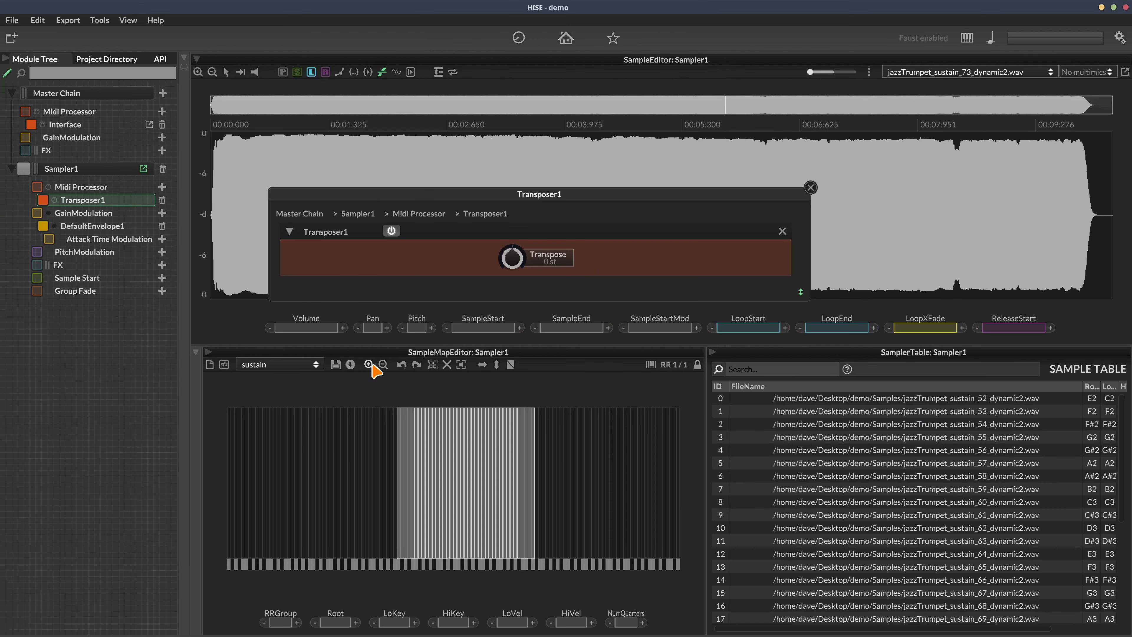
Zoom the sample map in and back out, and raise Transposer1's Transpose amount
click(361, 474)
click(383, 364)
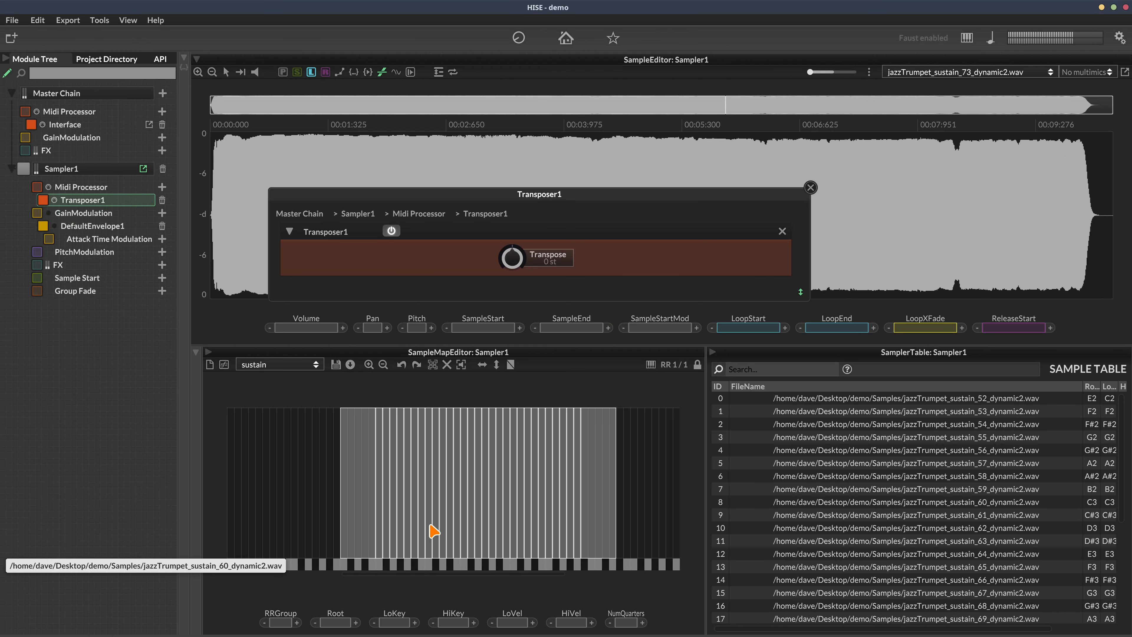
drag(515, 254, 516, 223)
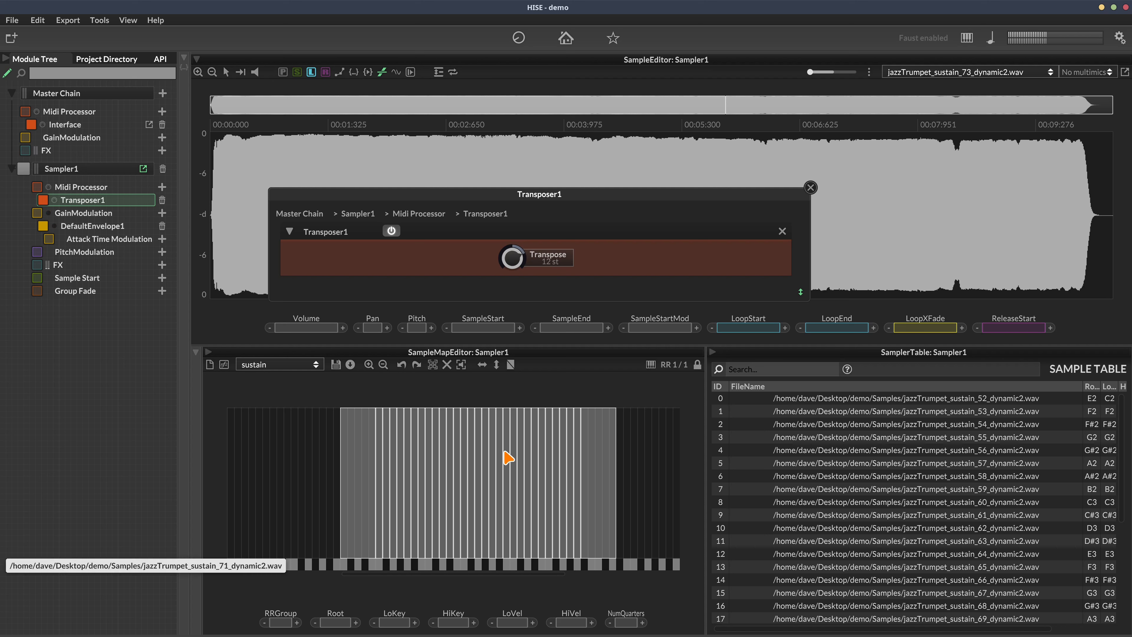
Select and play the C4 sample jazzTrumpet_sustain_72_dynamic2.wav, then lower the Transpose amount
click(513, 537)
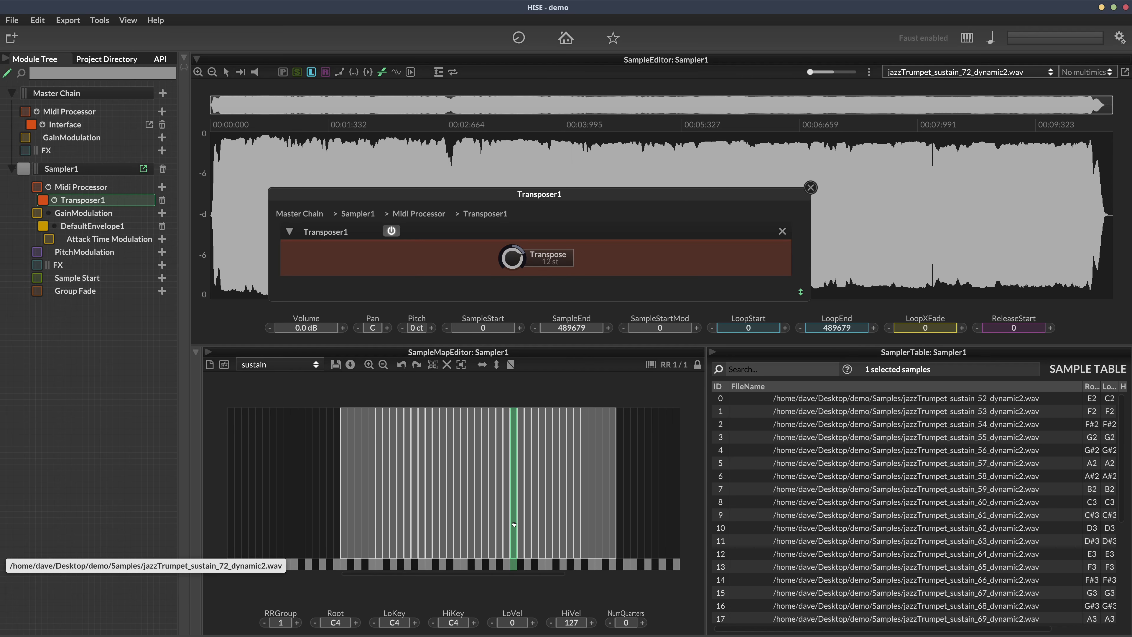
click(514, 524)
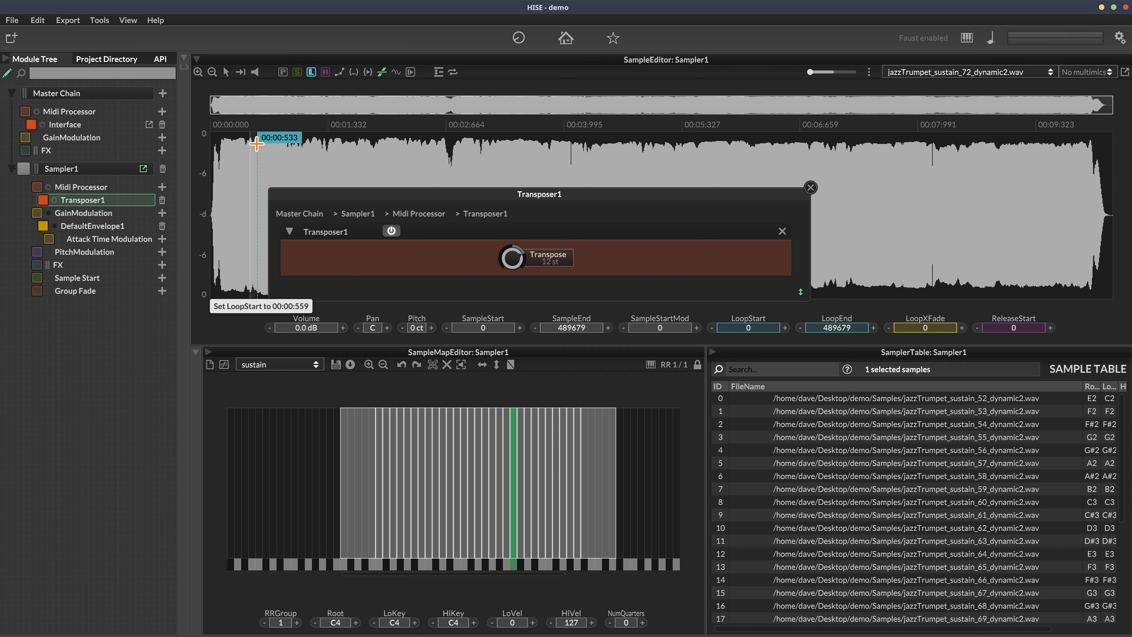
drag(303, 195, 332, 314)
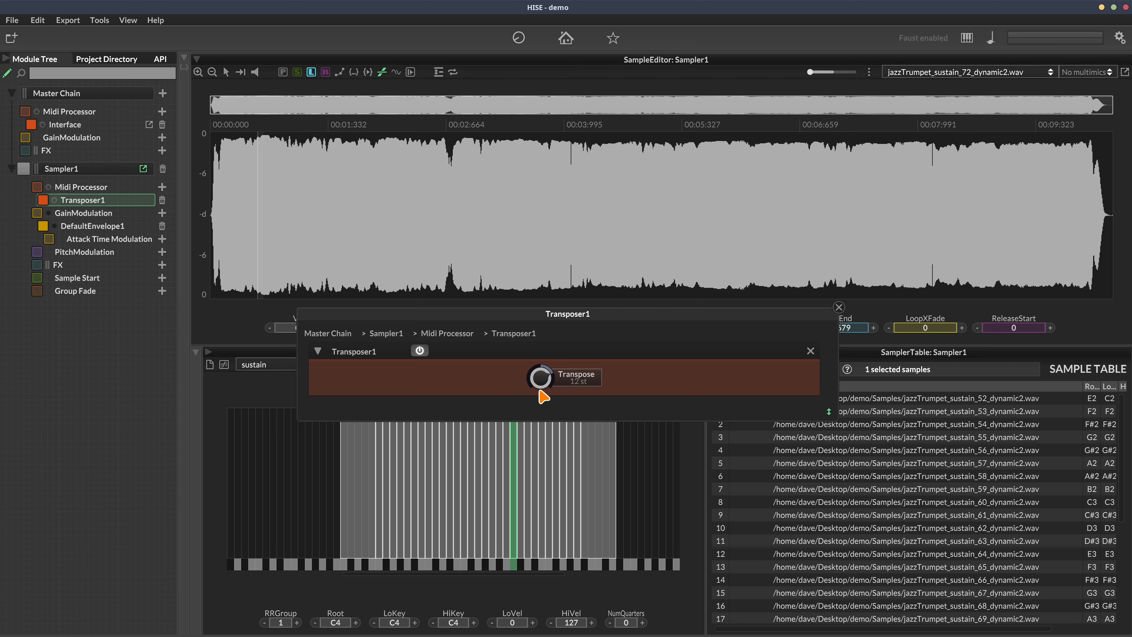
mouse_move(538, 383)
mouse_down()
mouse_move(548, 504)
mouse_move(543, 357)
mouse_move(538, 399)
mouse_up()
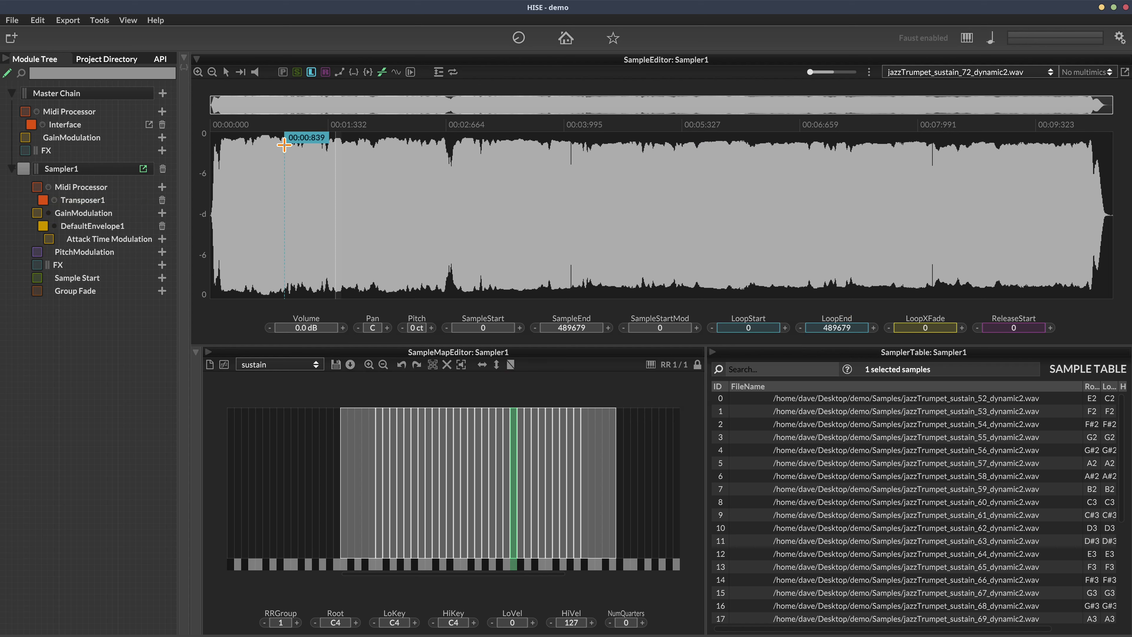
Add a new Knob1 slider to the interface canvas and close Transposer1's editor at -18 st
click(149, 124)
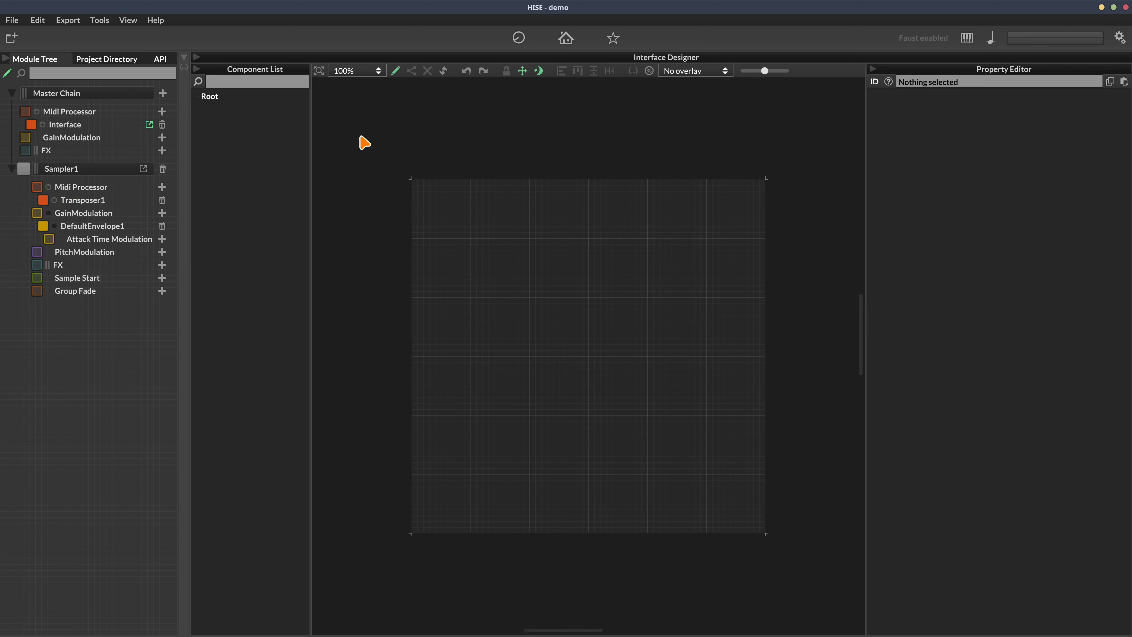
right_click(551, 242)
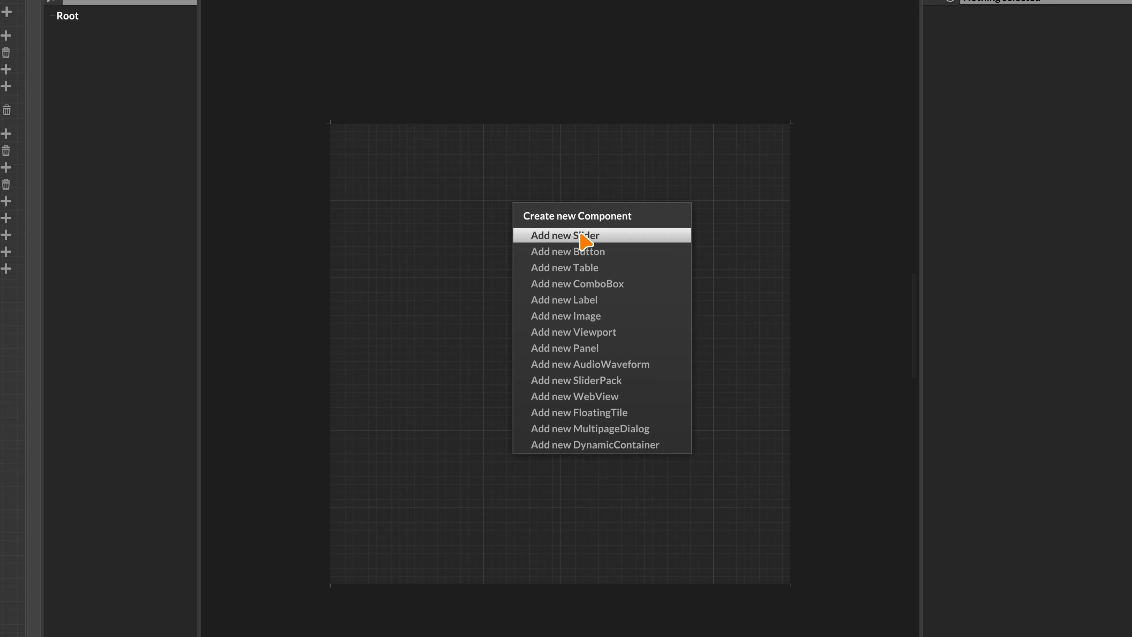
click(578, 233)
drag(530, 220, 537, 313)
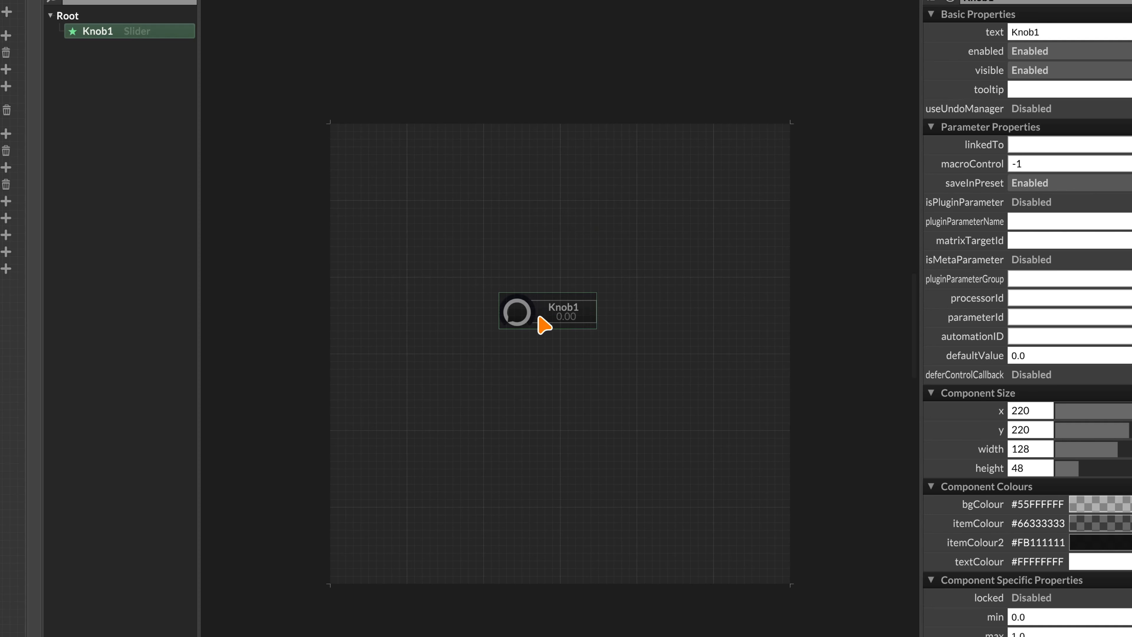
scroll(539, 315, up, 2)
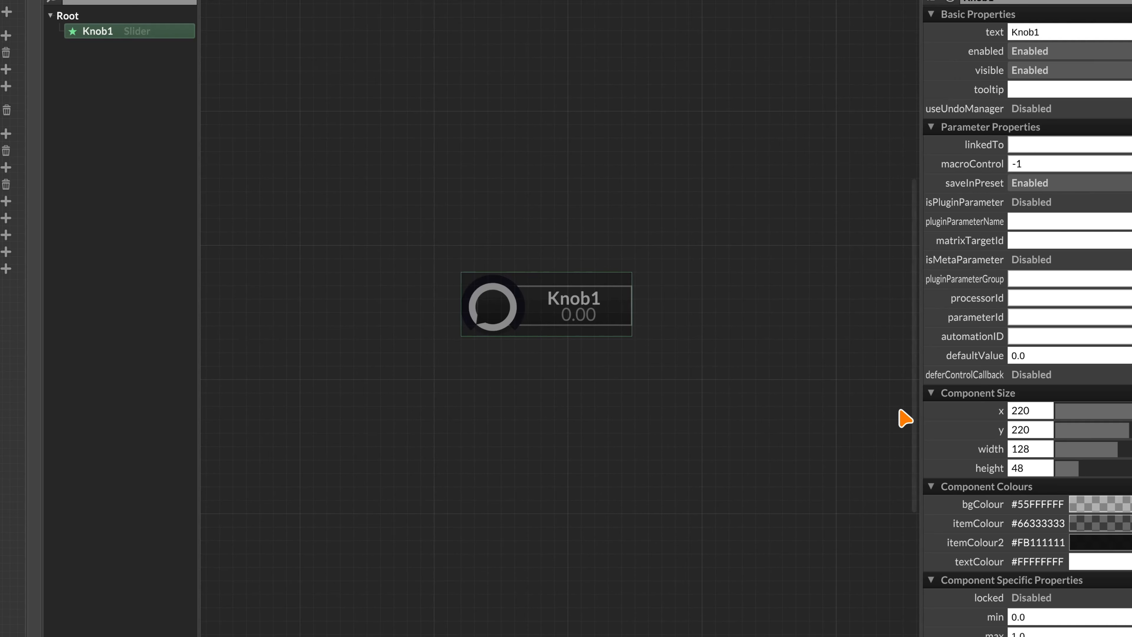
scroll(985, 589, down, 3)
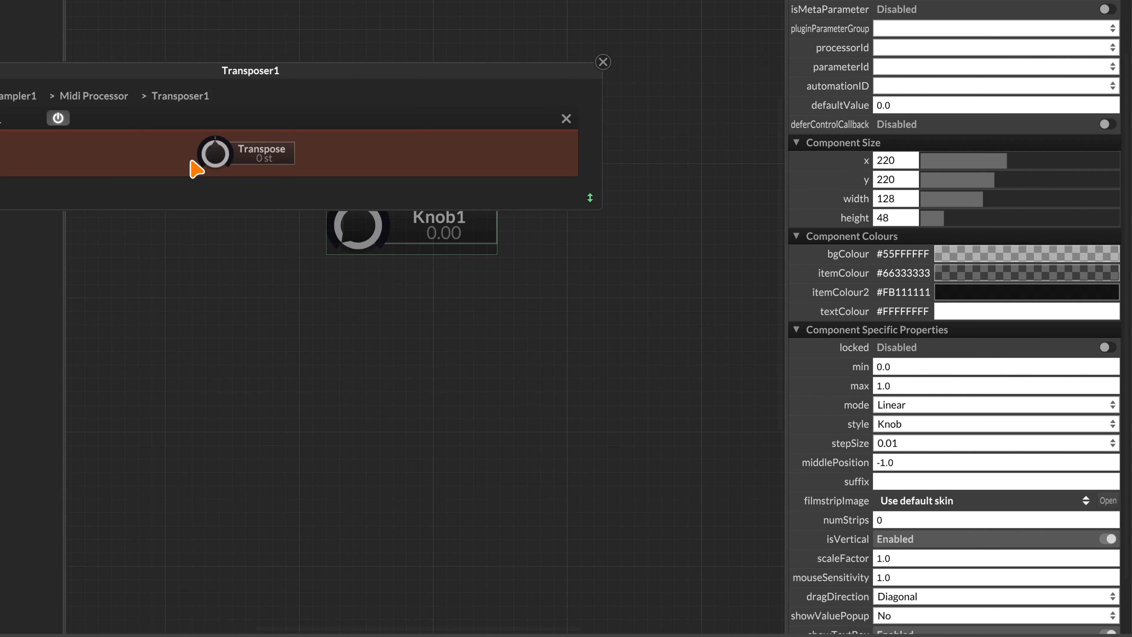
drag(222, 151, 286, 15)
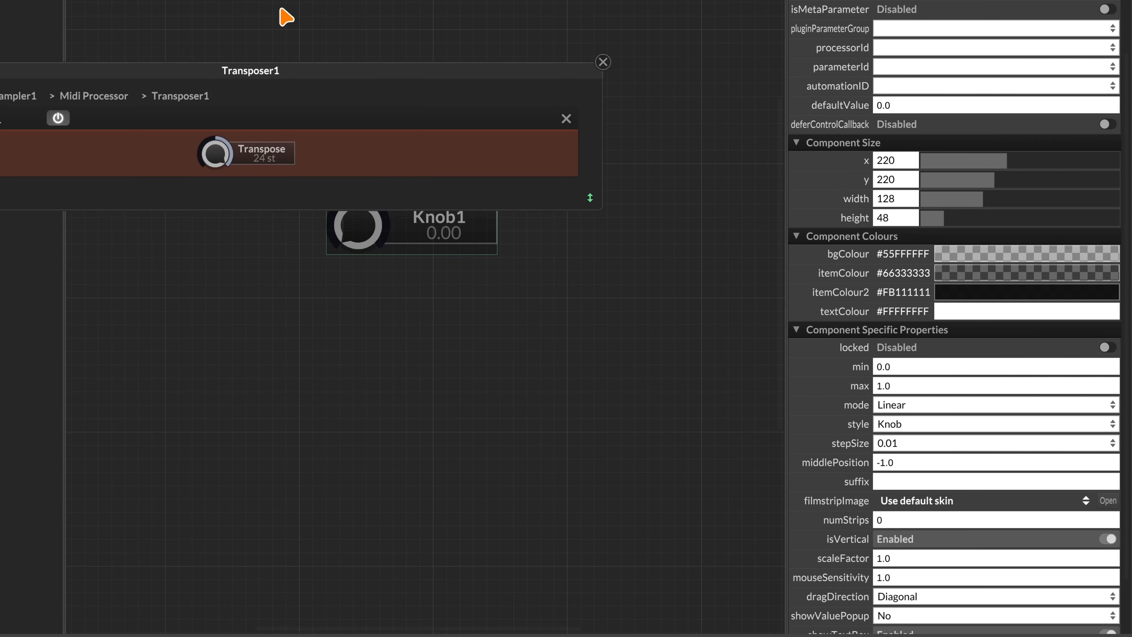
click(602, 63)
Give Knob1 min -12, max 12, step size 1.0 and middle position 0
click(884, 364)
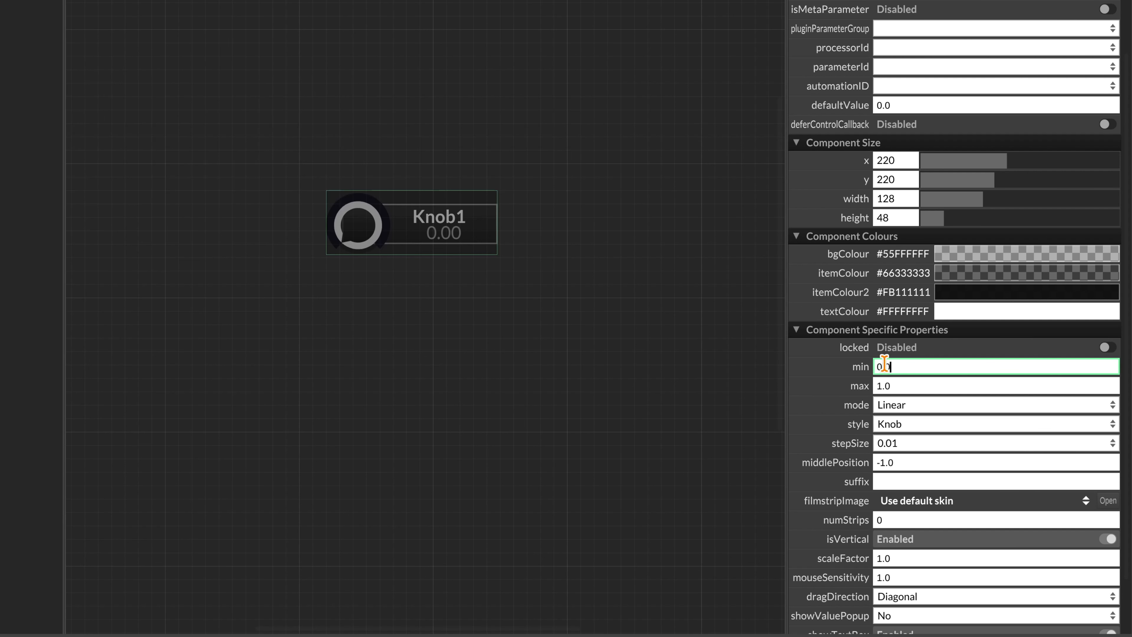
key(ctrl+a)
click(914, 384)
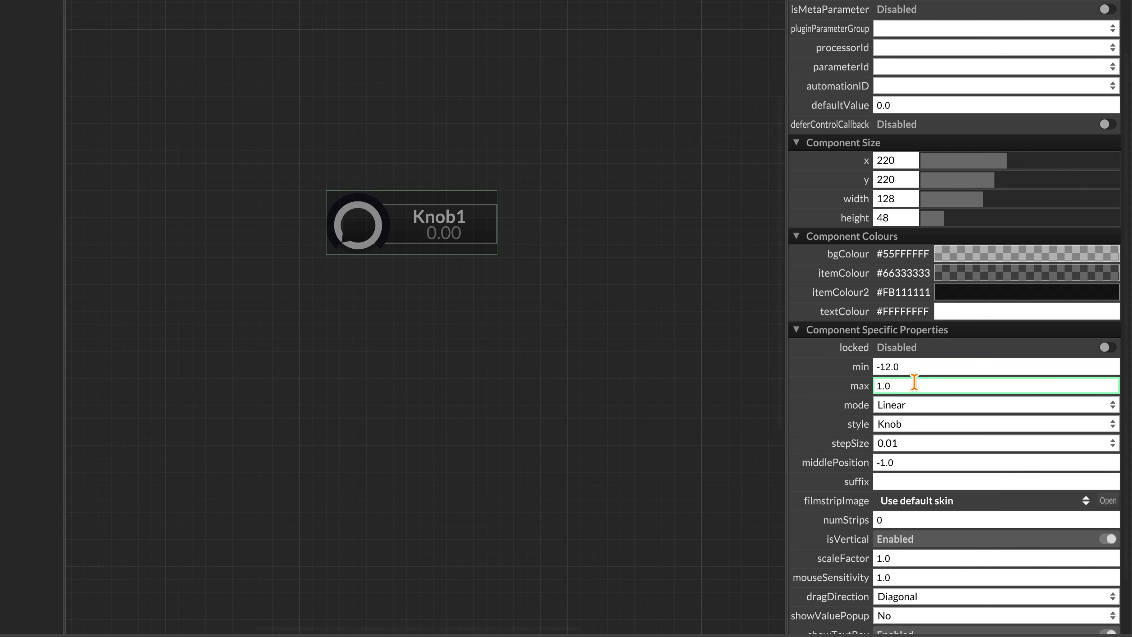
key(ctrl+a)
click(878, 447)
click(903, 514)
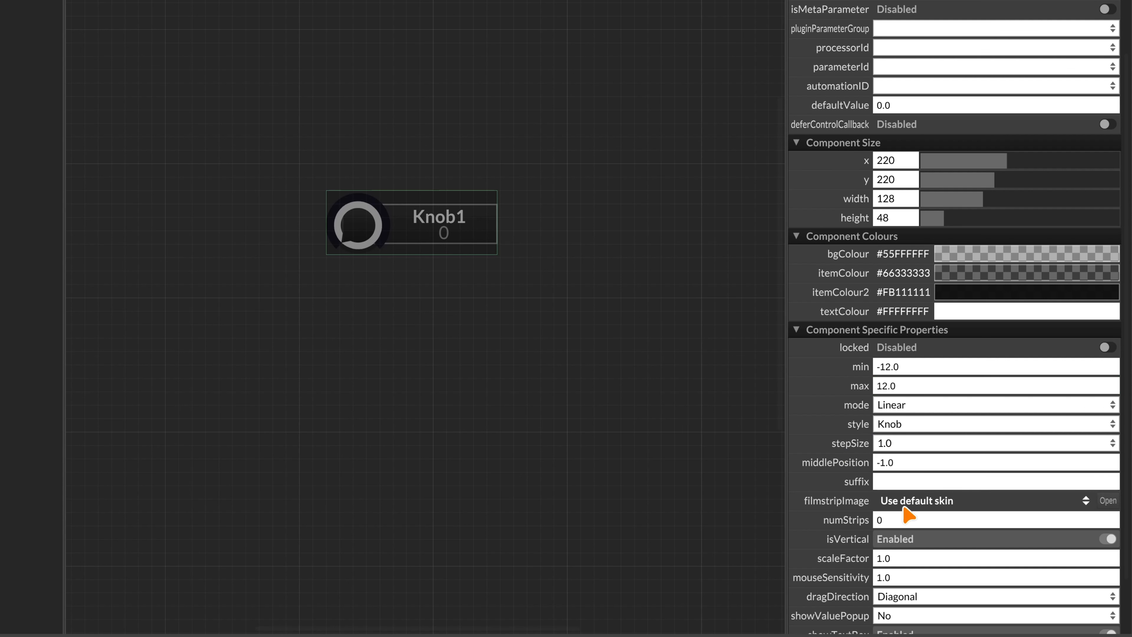
click(903, 462)
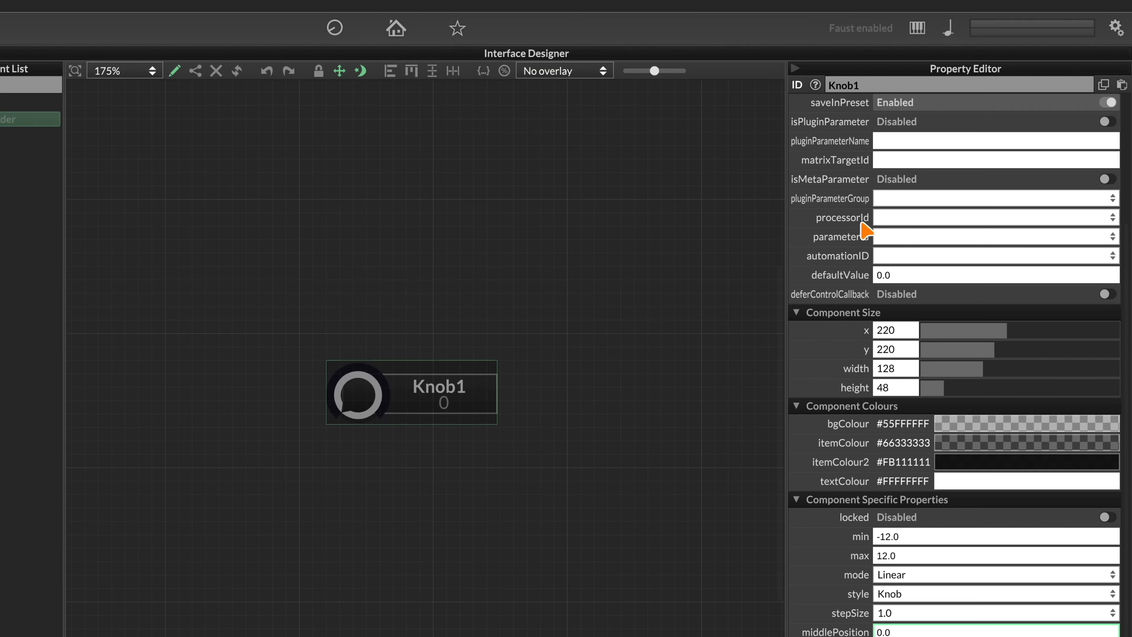
Set Knob1's processorId to Transposer1 and parameterId to TransposeAmount
click(897, 221)
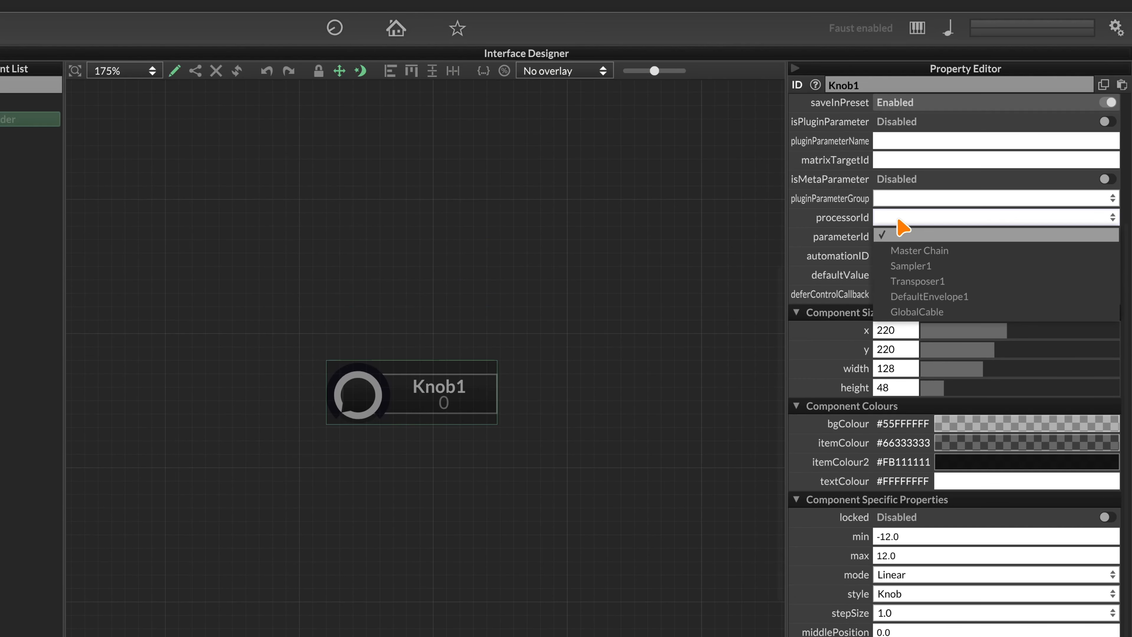
click(935, 285)
click(894, 239)
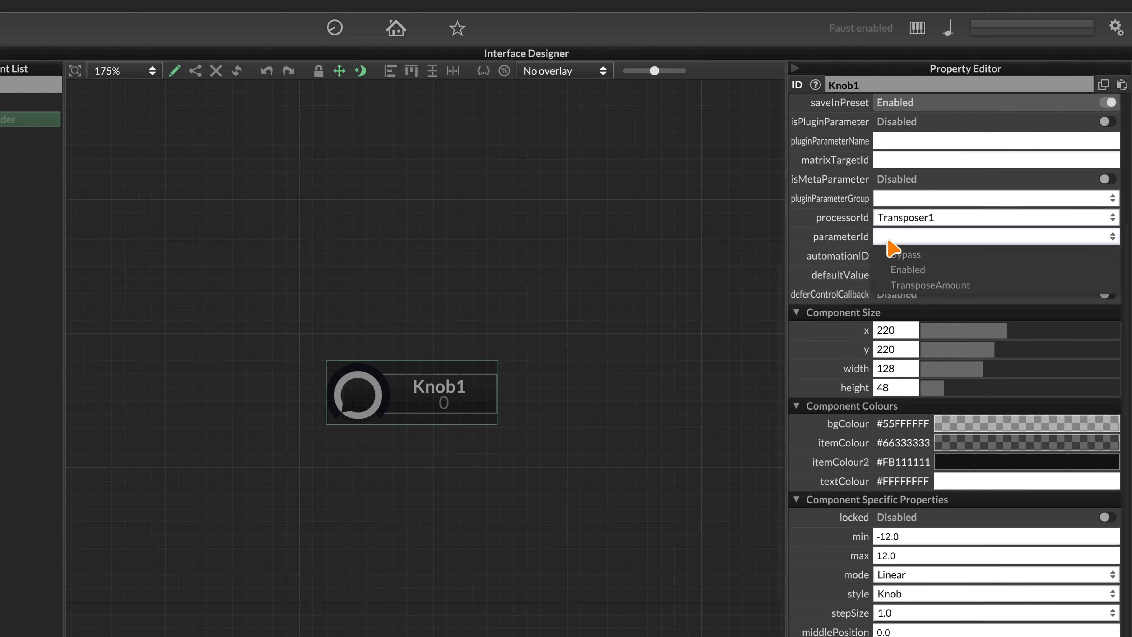
click(913, 285)
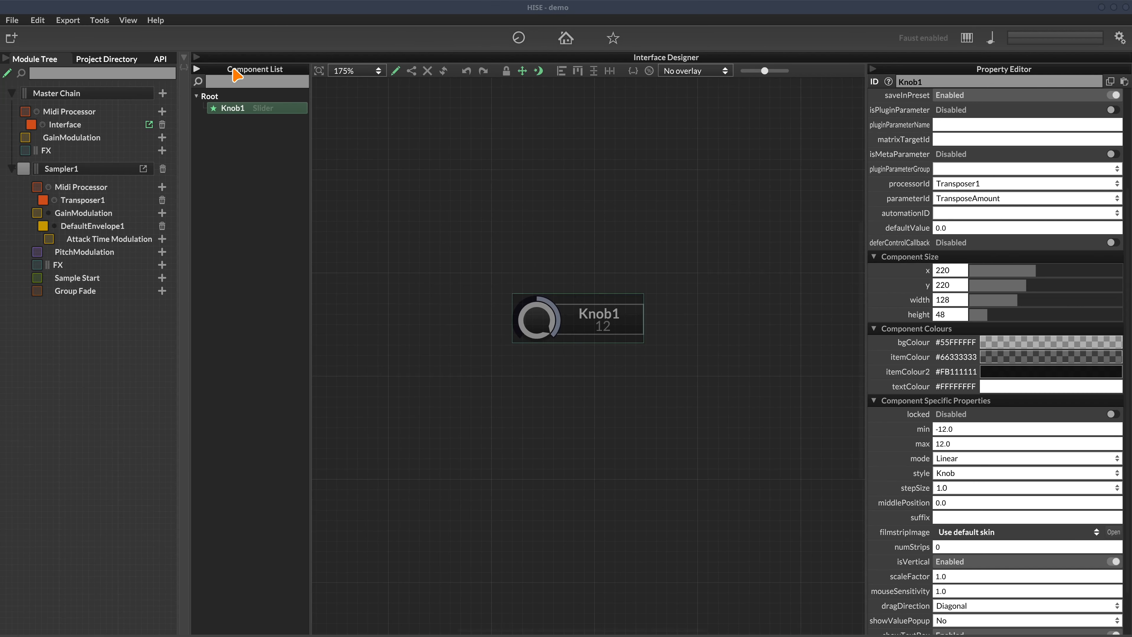
Compile the interface script and leave edit mode to test the interface
click(185, 57)
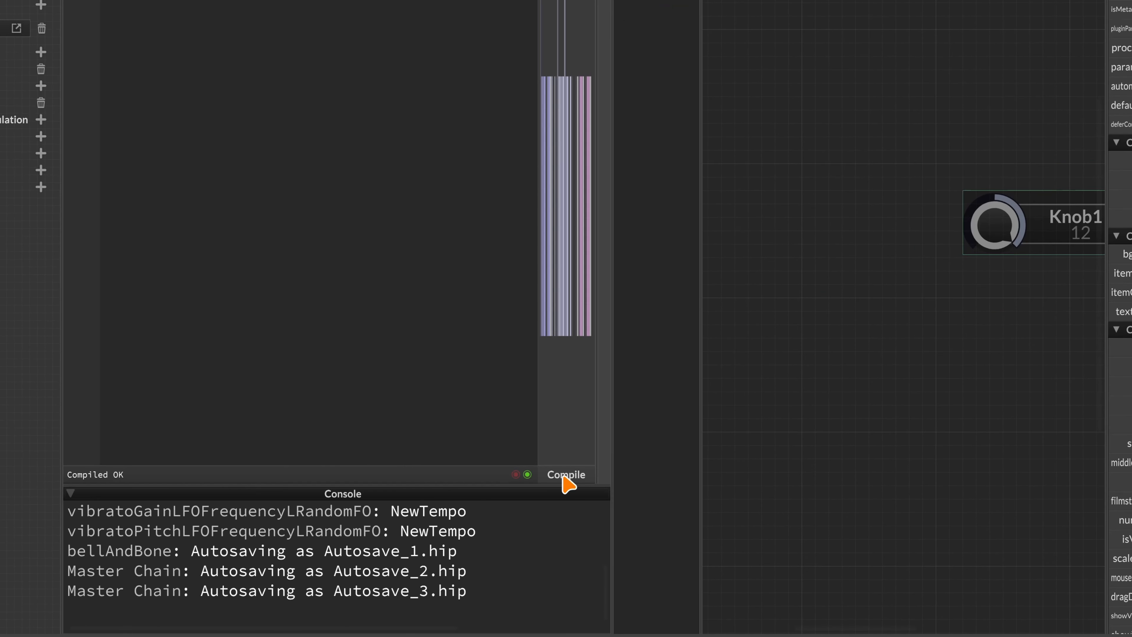
click(567, 476)
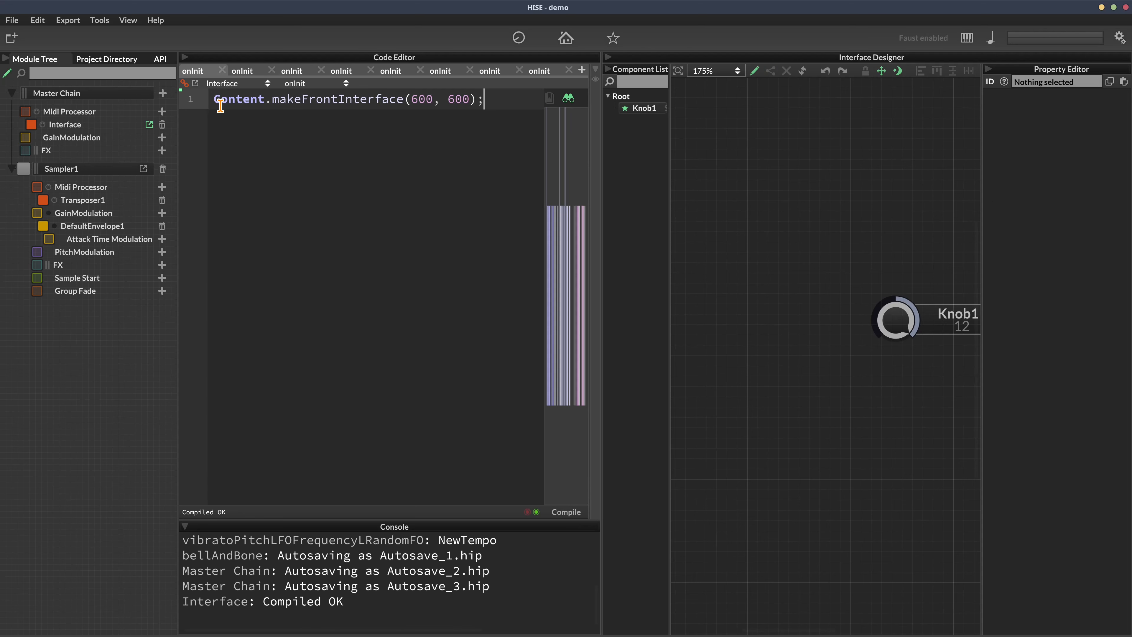
click(186, 58)
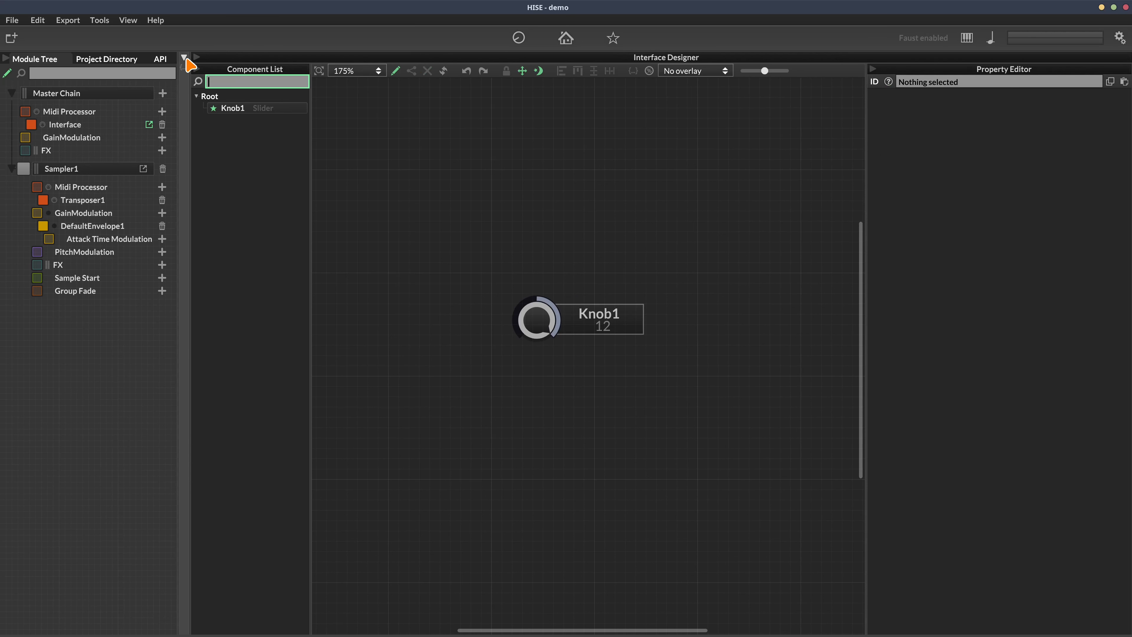
click(399, 73)
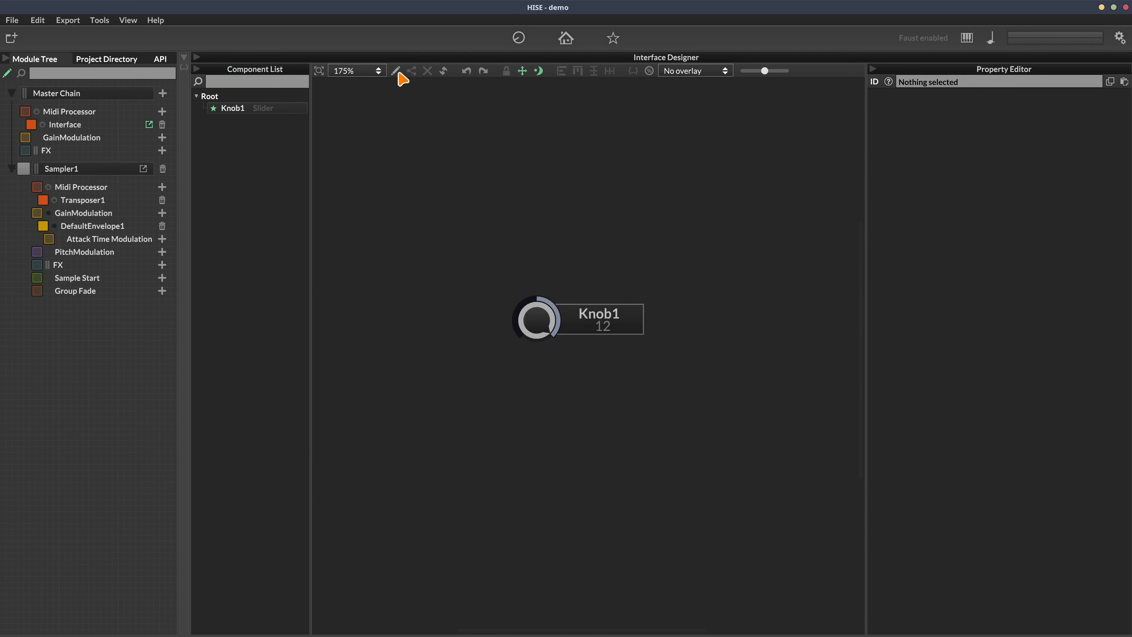
Sweep Knob1 from -12 to 12 while watching Transposer1's Transpose value follow
drag(526, 322, 537, 411)
click(128, 200)
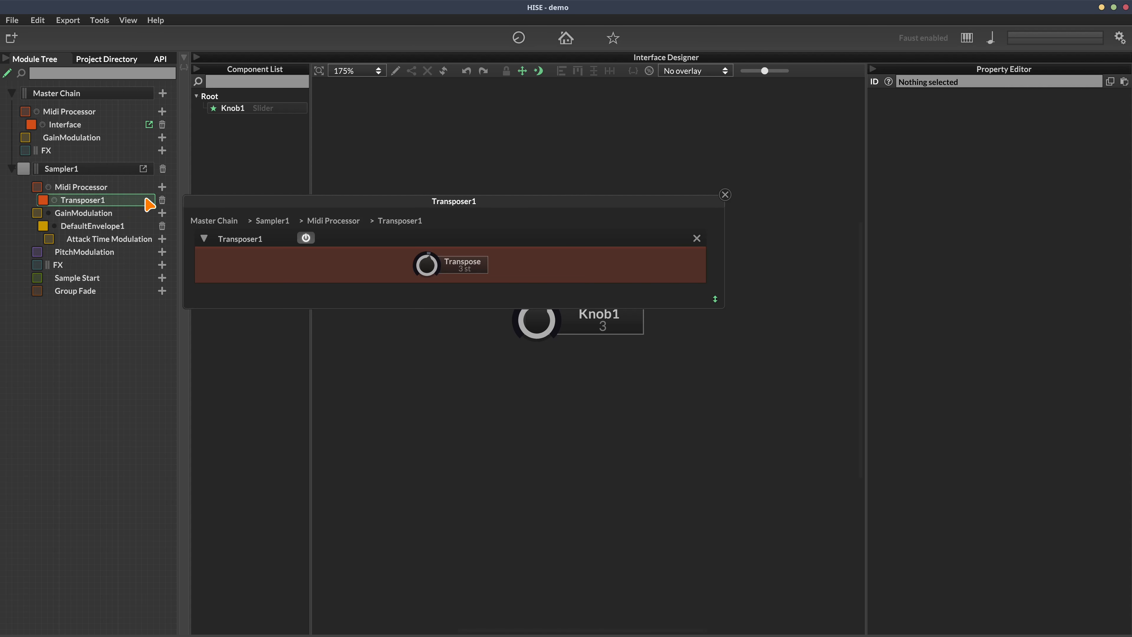
drag(462, 206, 542, 107)
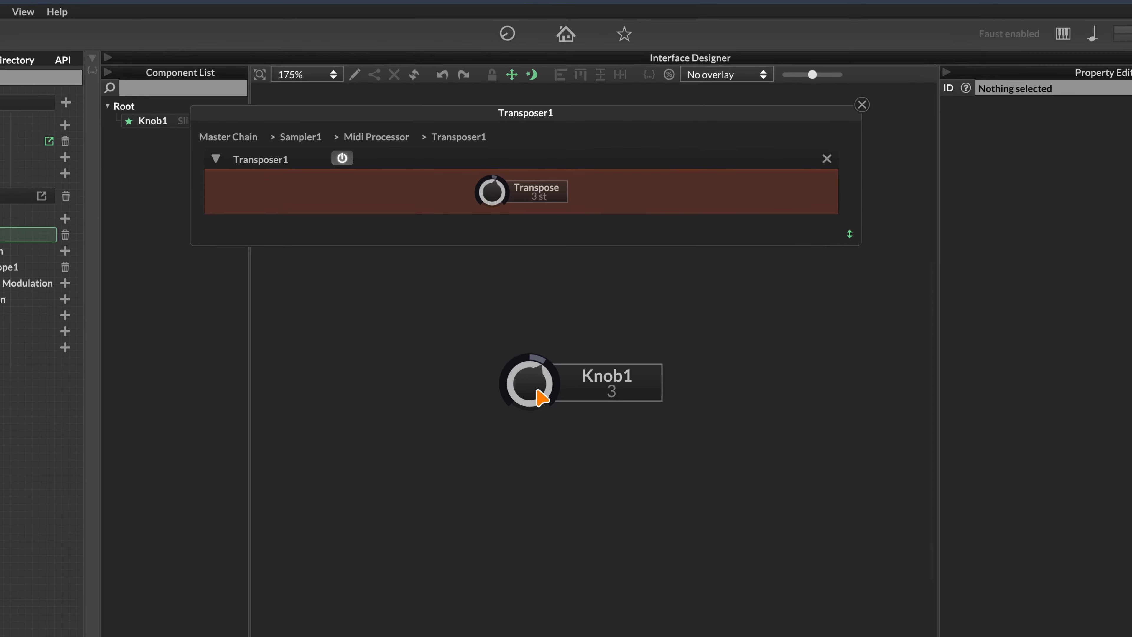
drag(541, 324, 547, 381)
drag(543, 479, 517, 630)
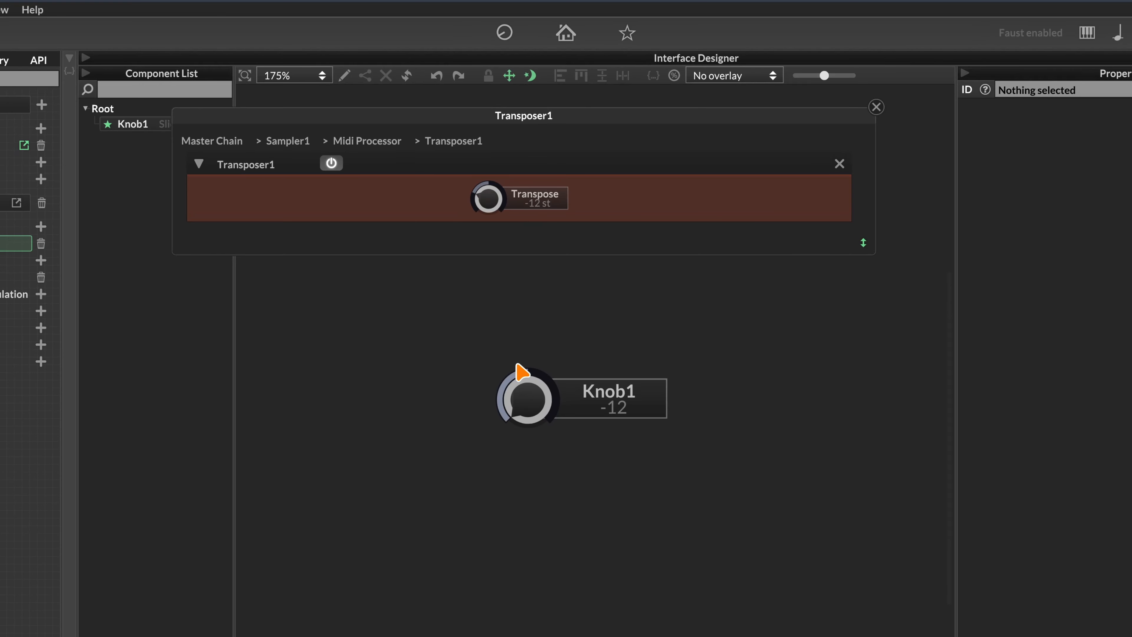
drag(518, 374, 571, 192)
drag(530, 394, 589, 118)
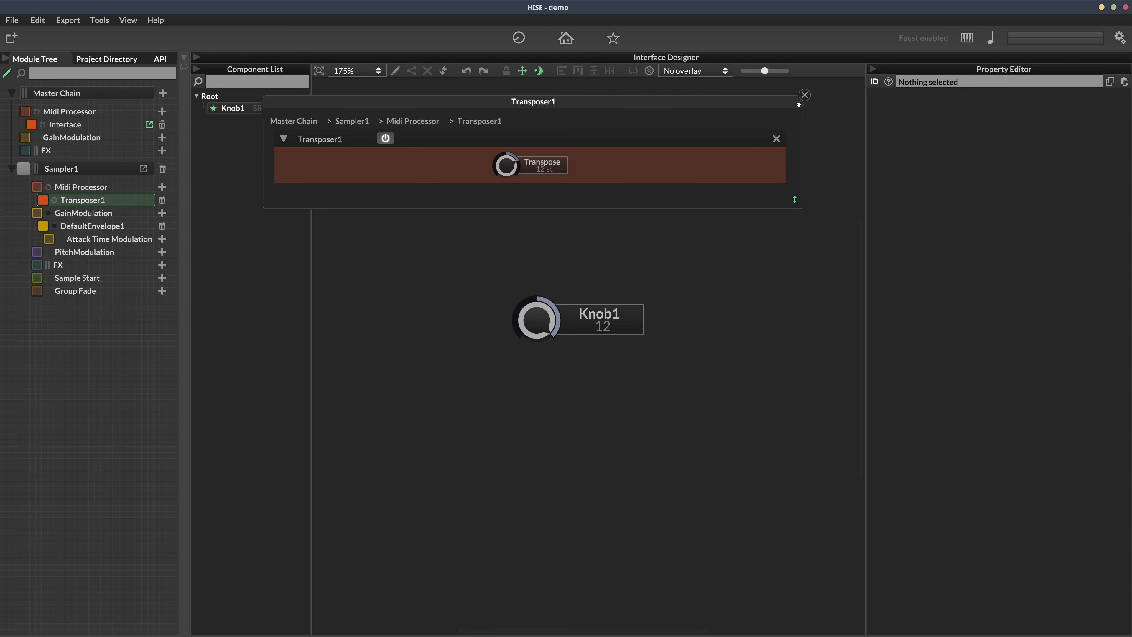
Close the Transposer1 editor and delete Knob1 from the interface
click(805, 96)
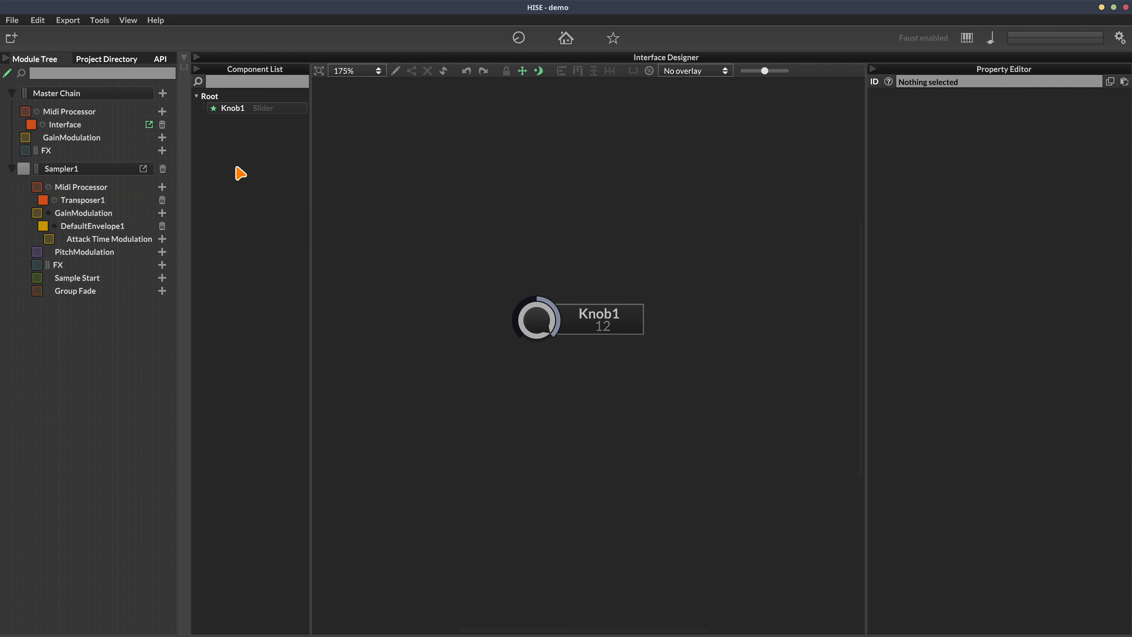
click(249, 112)
key(Delete)
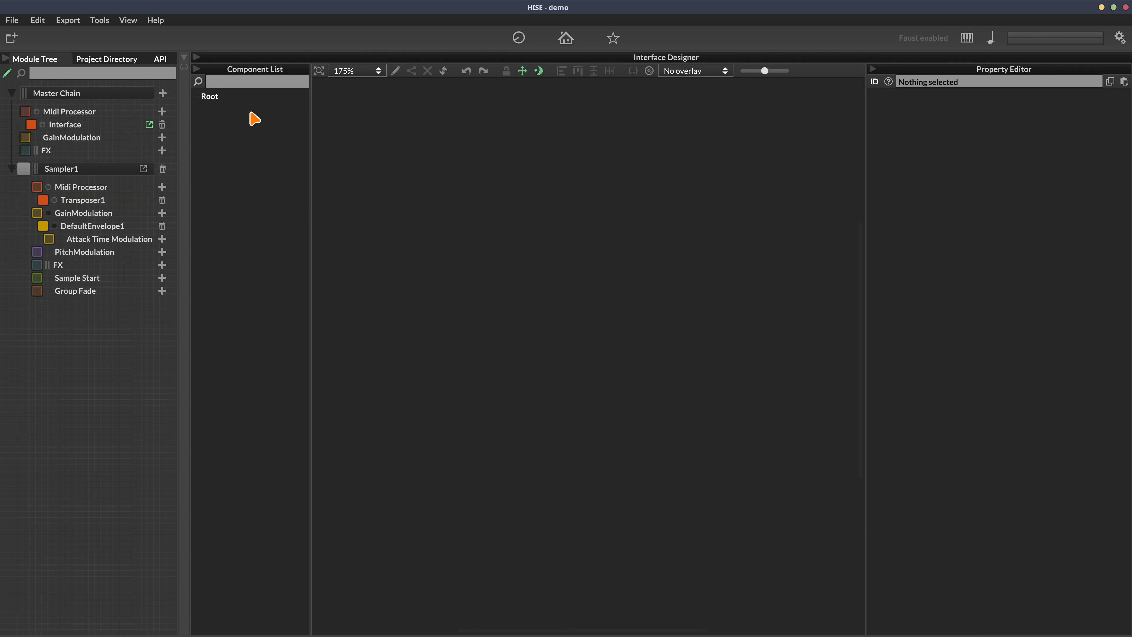
Delete Sampler1 and add a Sine Wave Generator and a Waveform Generator to Master Chain
click(163, 171)
click(539, 369)
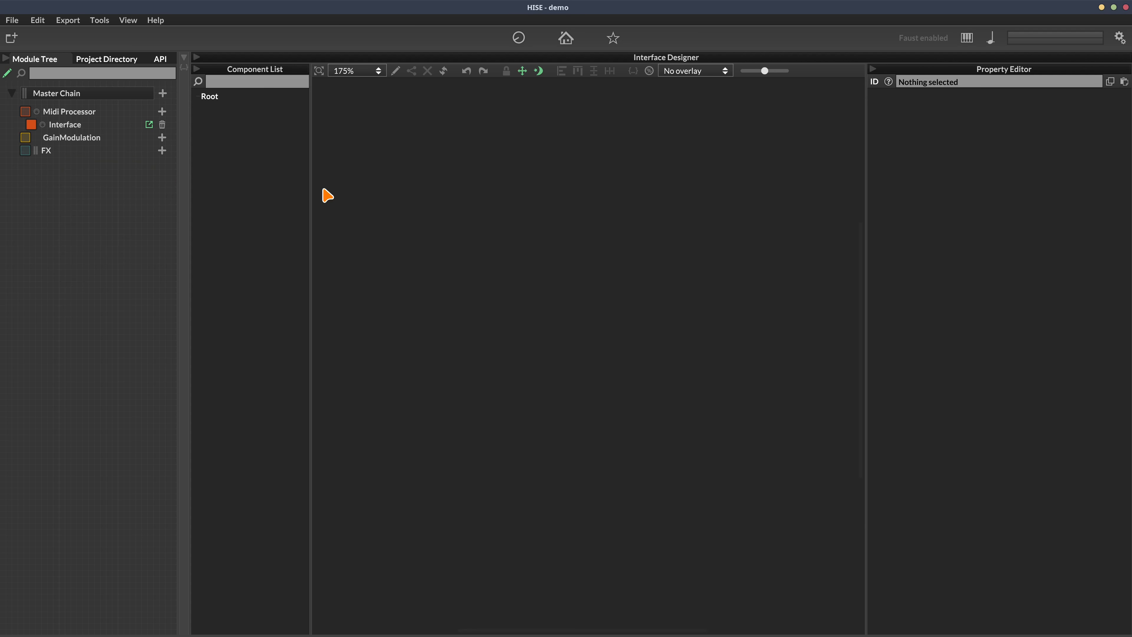
click(194, 111)
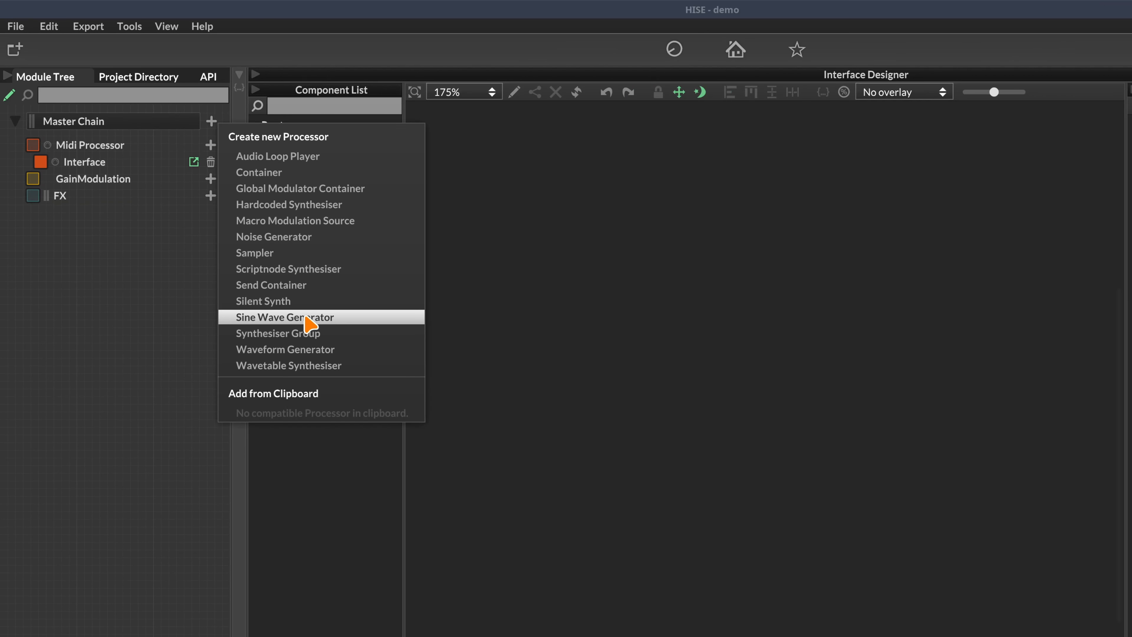
click(311, 322)
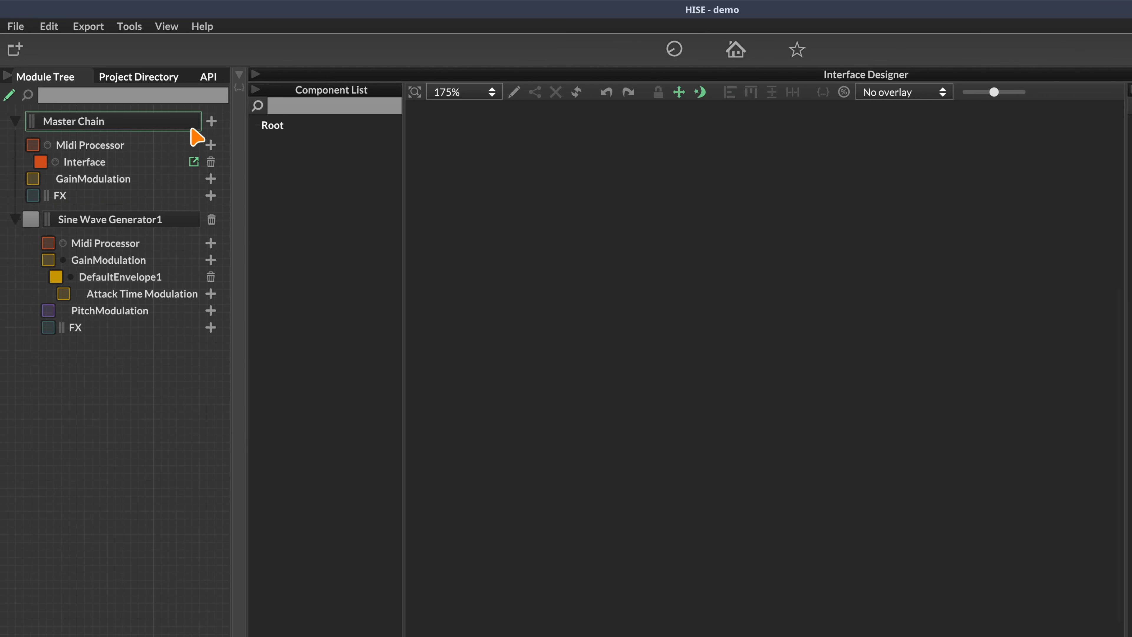
click(212, 123)
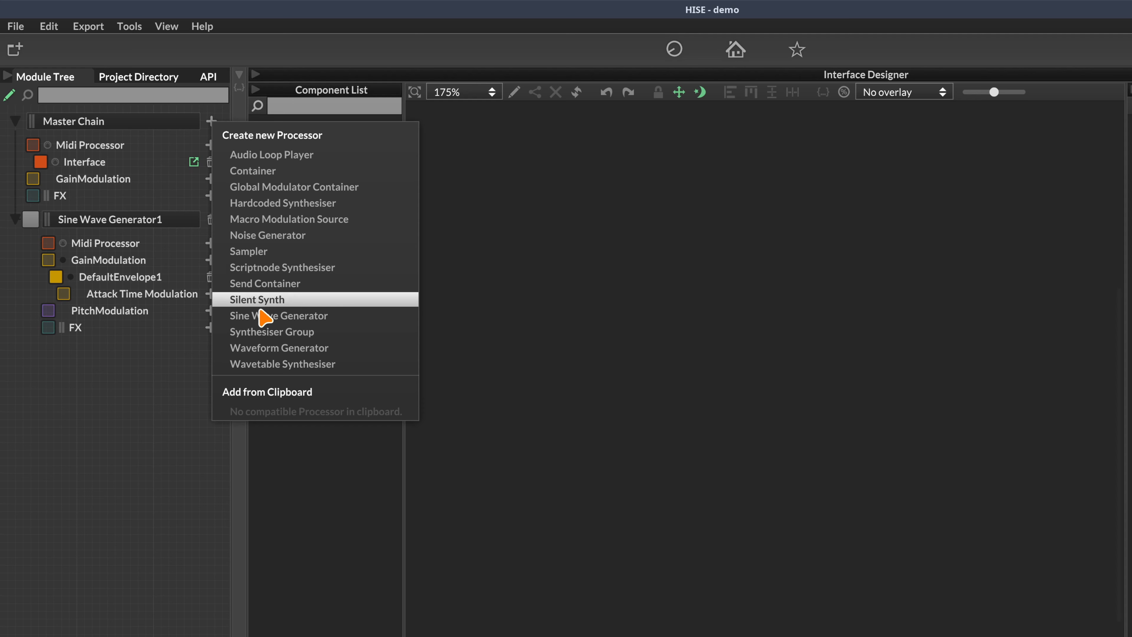
click(323, 350)
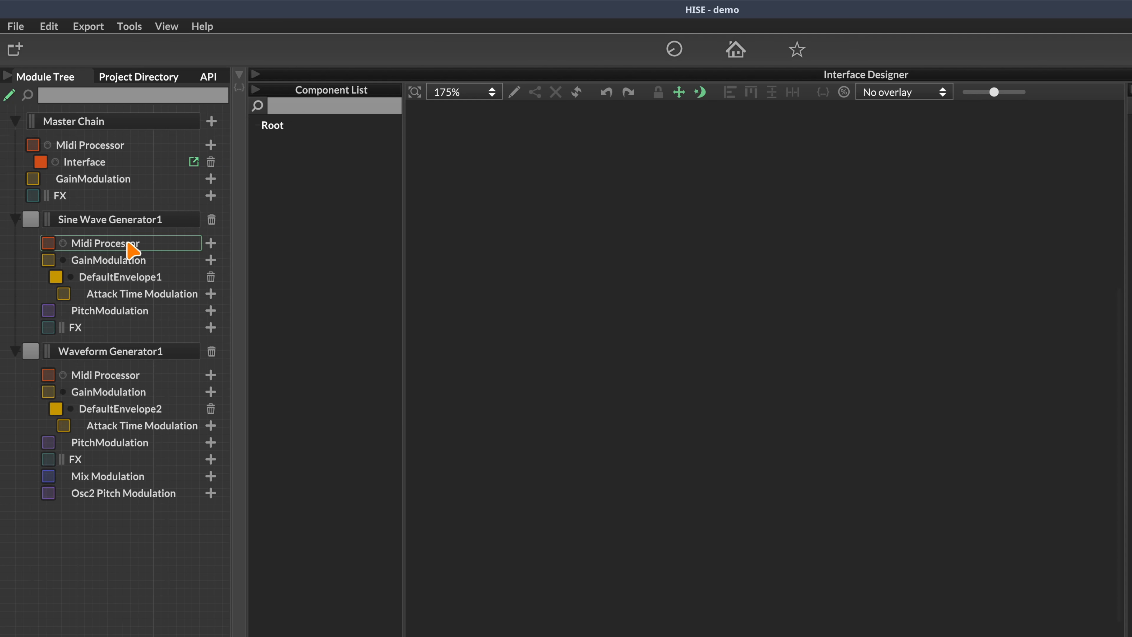
Compare the two generators by toggling their bypass, ending with Waveform Generator1 enabled
click(126, 355)
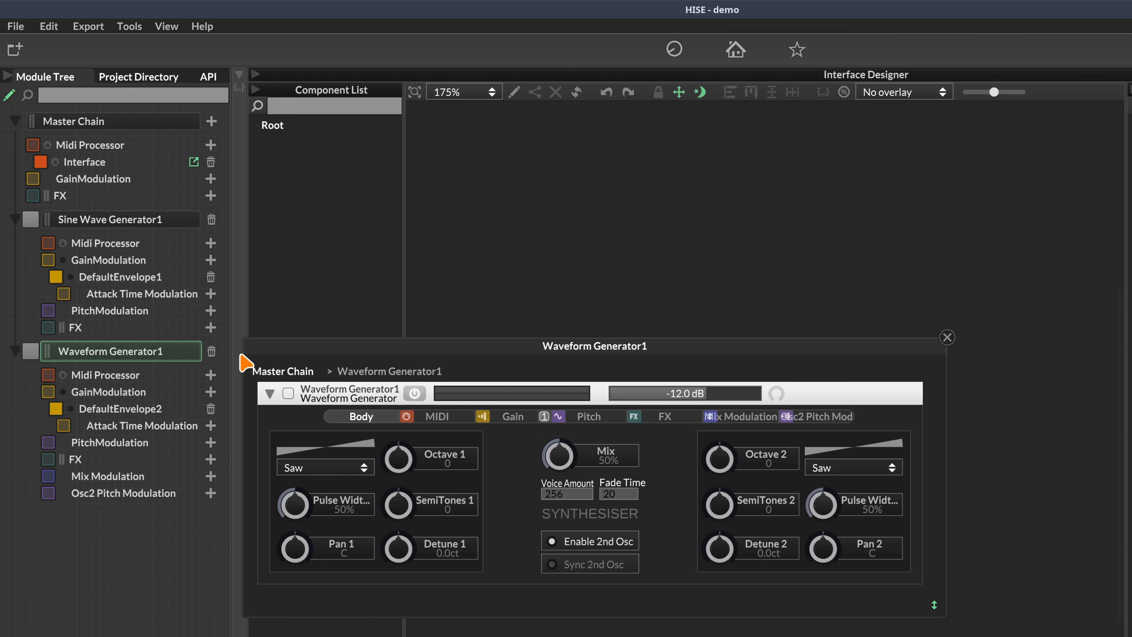
click(32, 223)
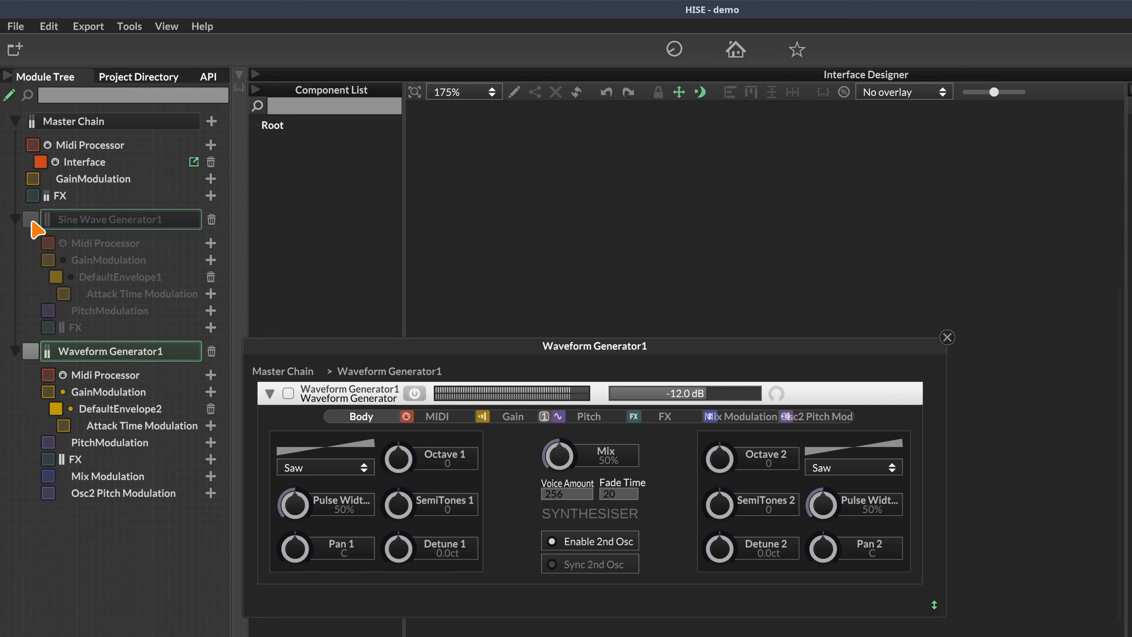
click(31, 351)
click(31, 220)
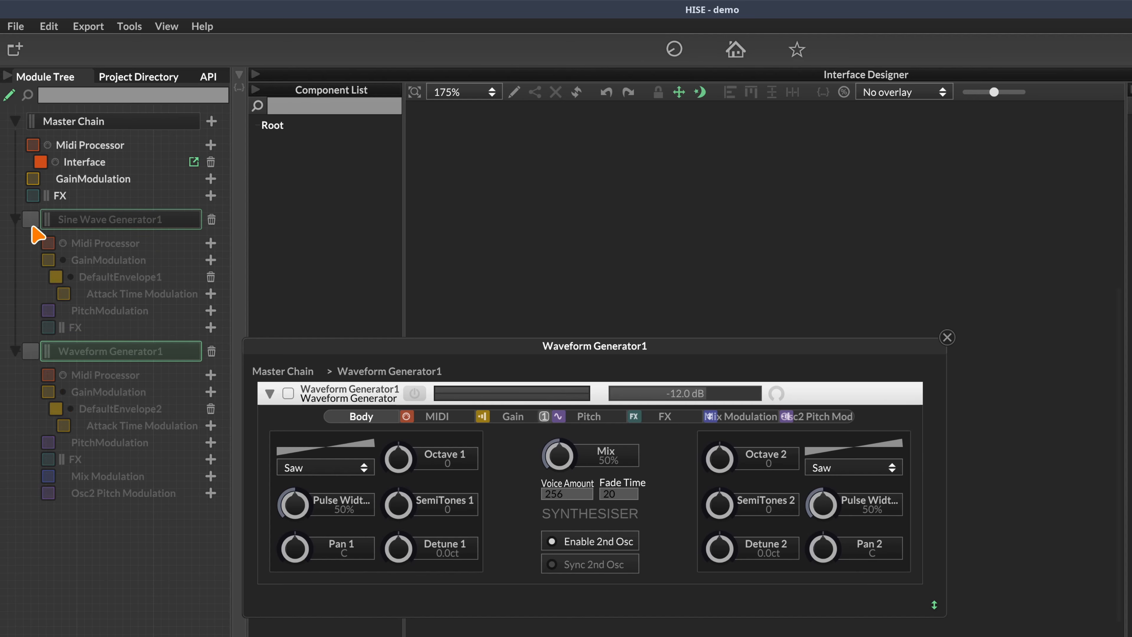
click(31, 221)
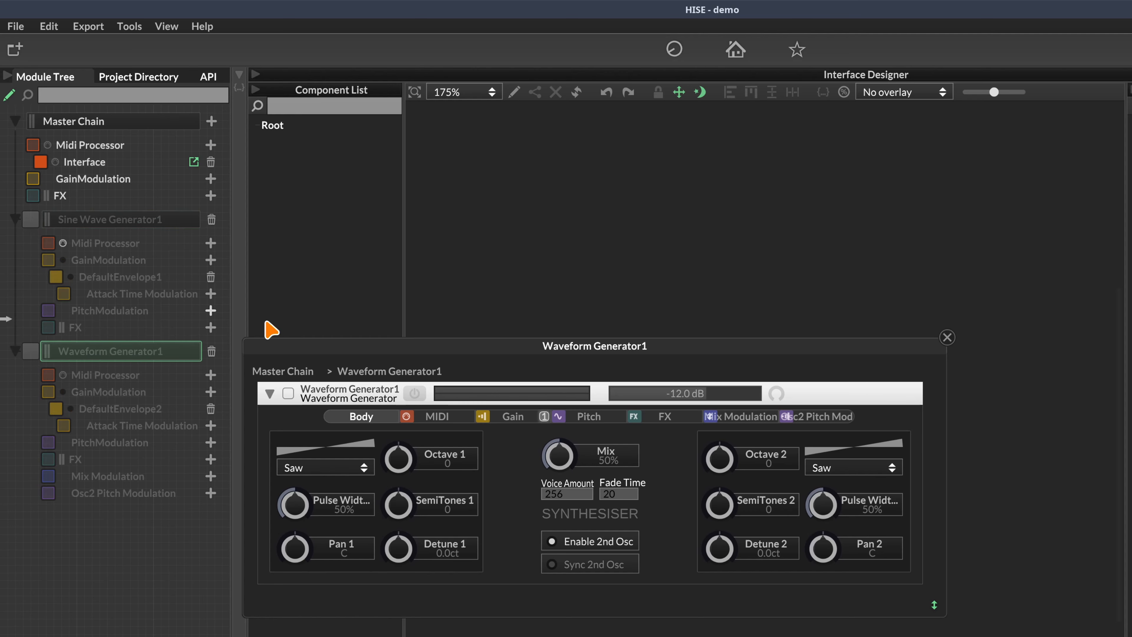
click(948, 339)
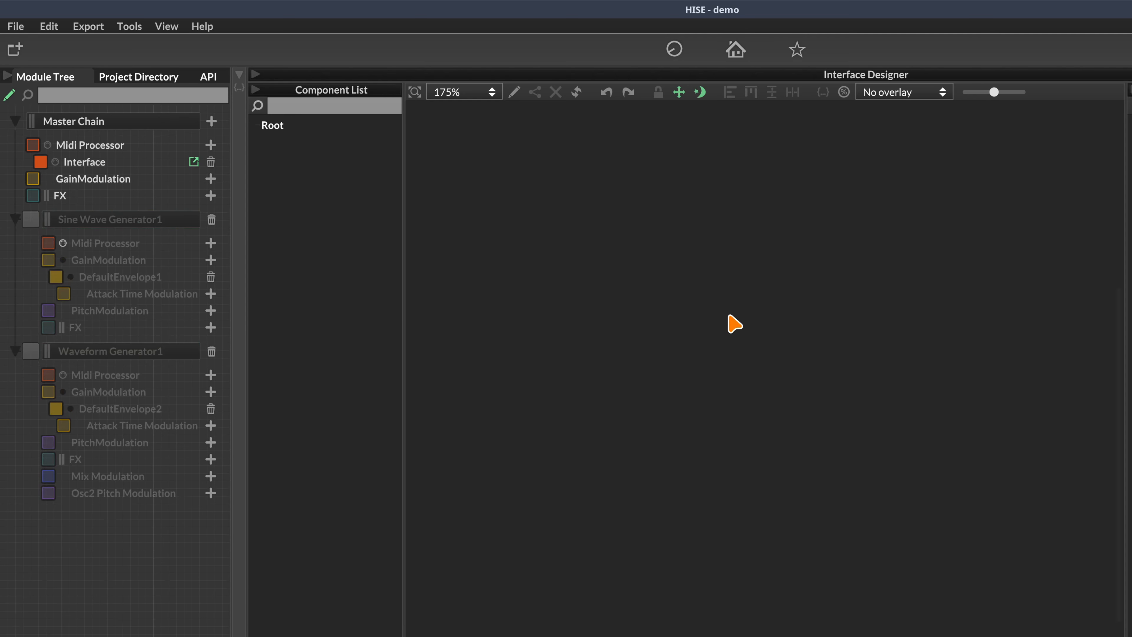
click(31, 219)
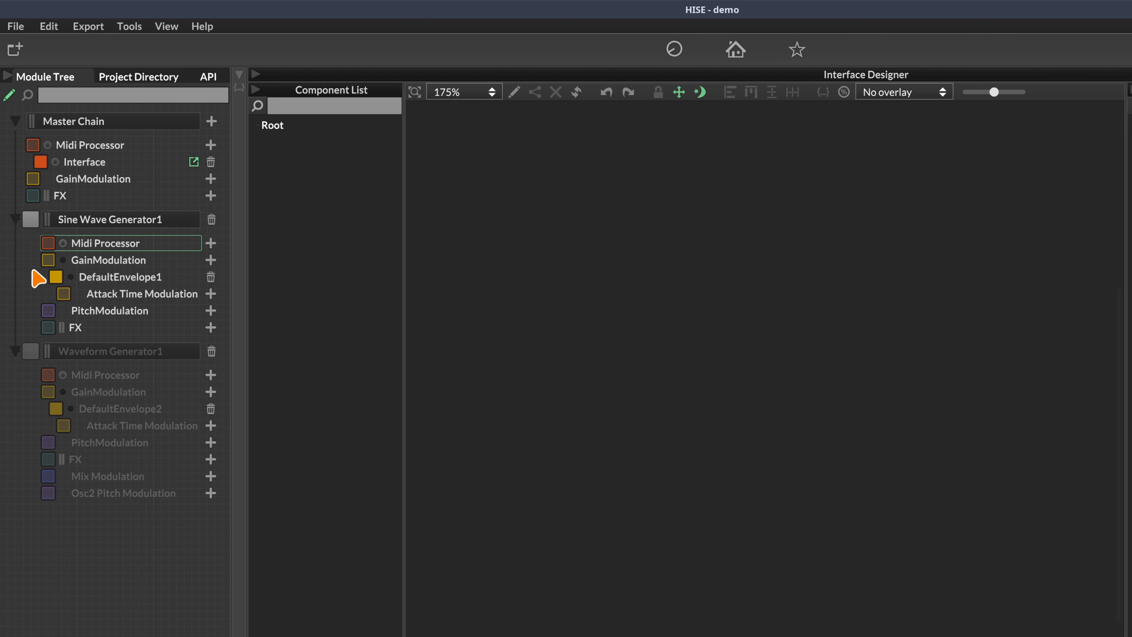
click(31, 351)
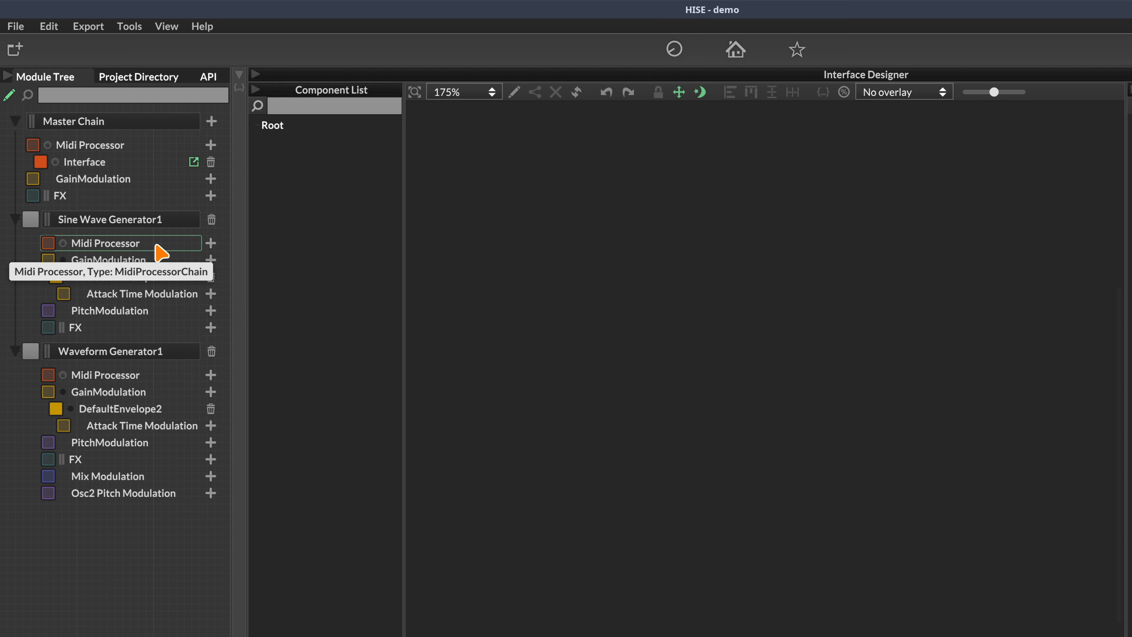
Add a Hardcoded Scripts MidiMuter to both Sine Wave Generator1 and Waveform Generator1
click(210, 243)
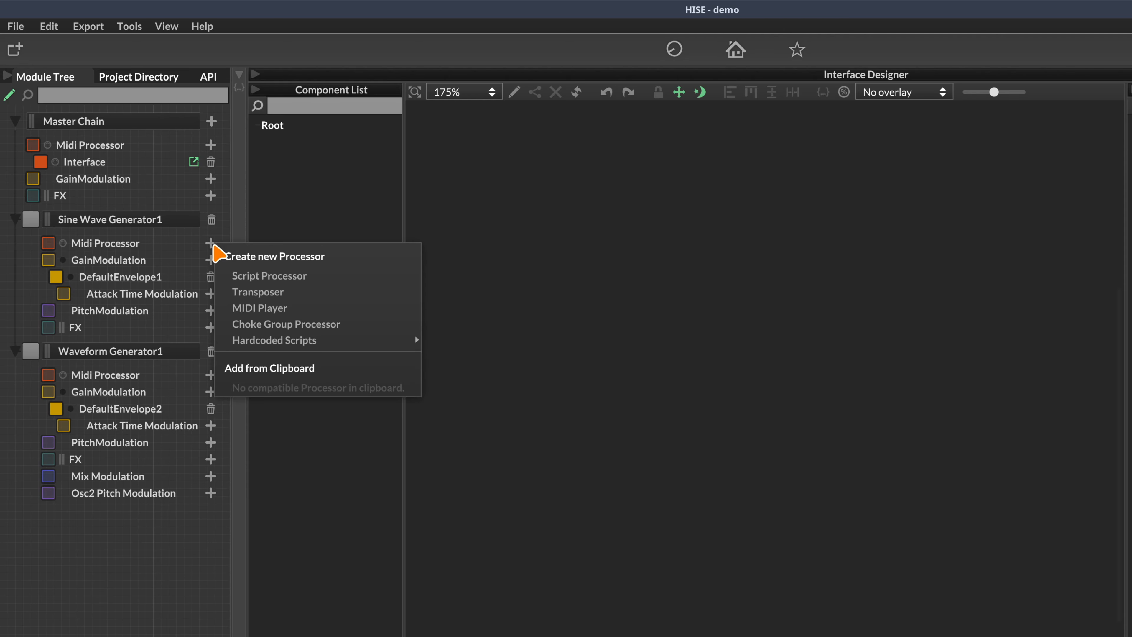
mouse_move(279, 341)
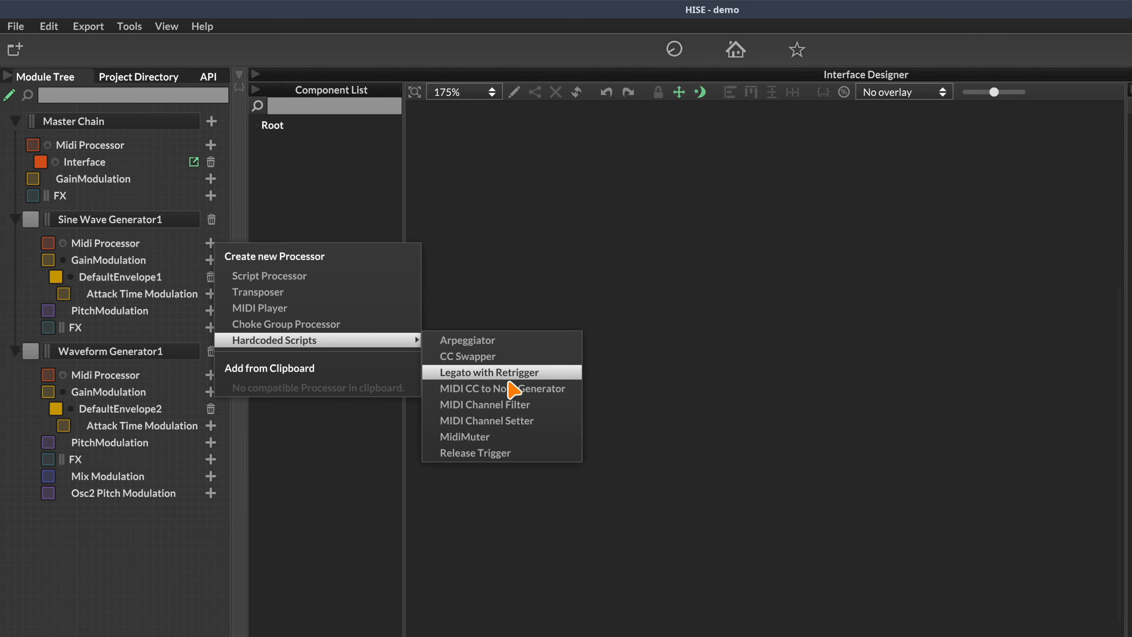
click(470, 438)
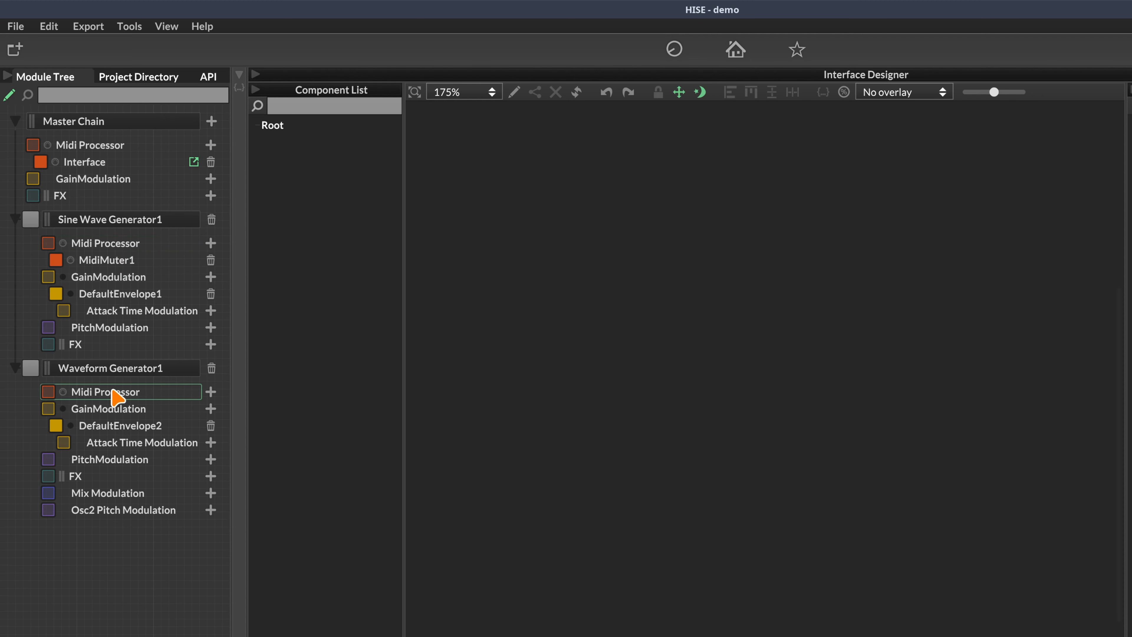
click(211, 391)
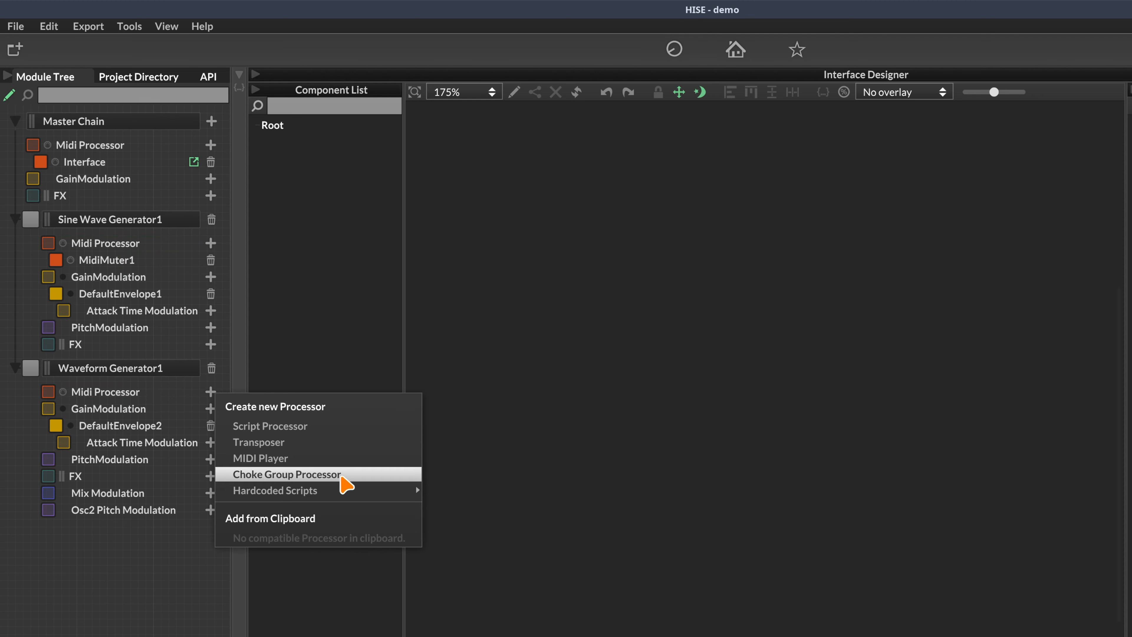
mouse_move(343, 491)
click(454, 476)
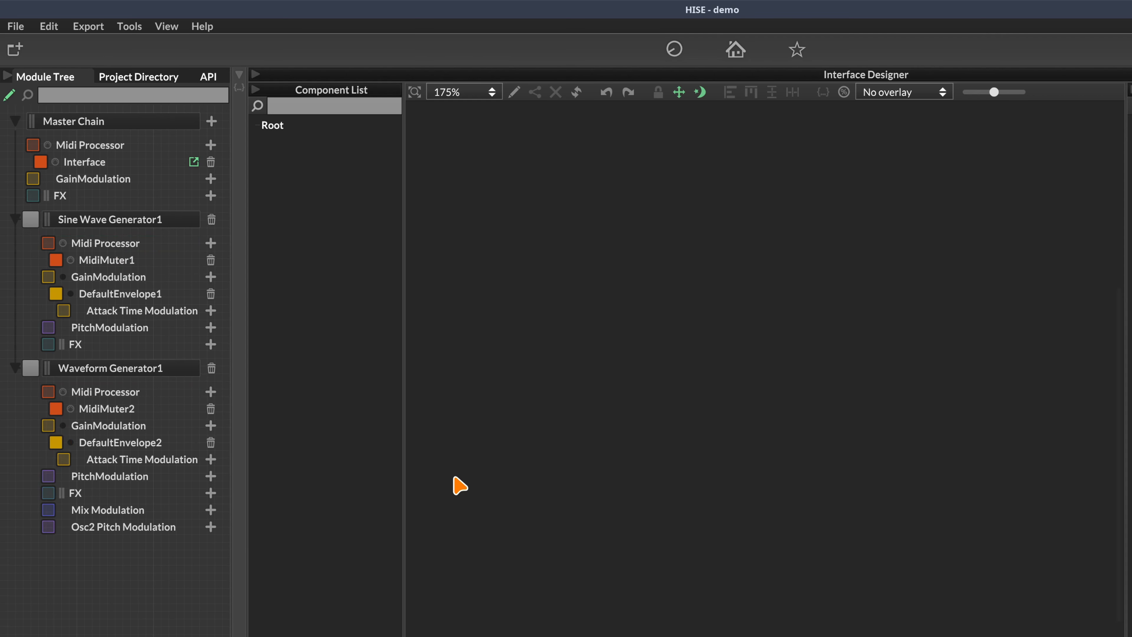
click(112, 260)
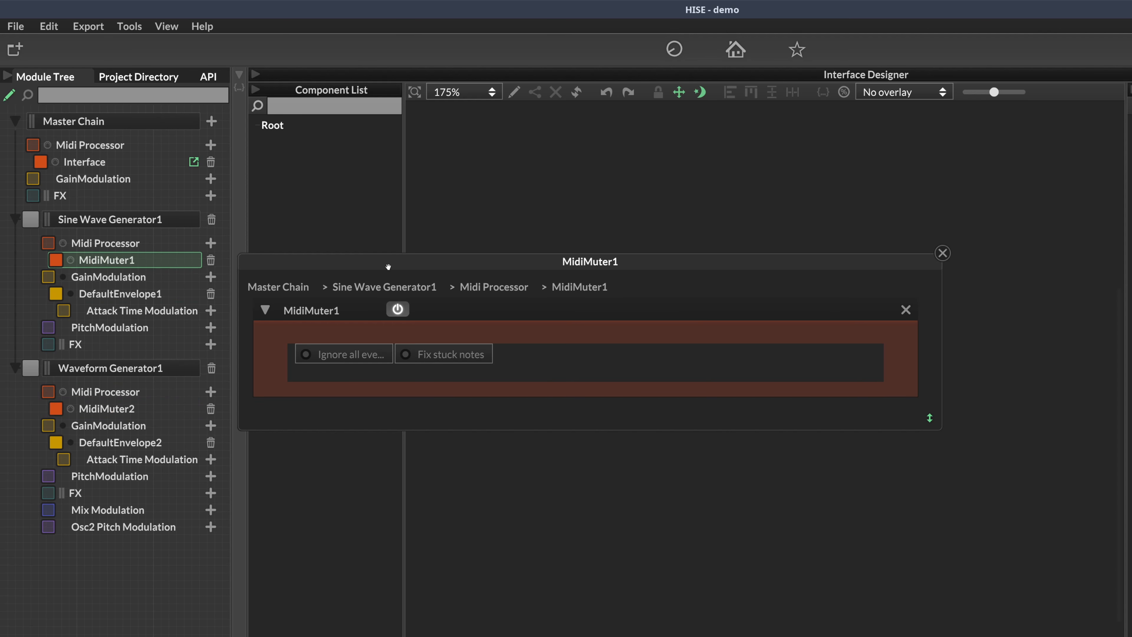
Open MidiMuter2's editor and stack its panel beneath MidiMuter1's
drag(389, 267, 547, 199)
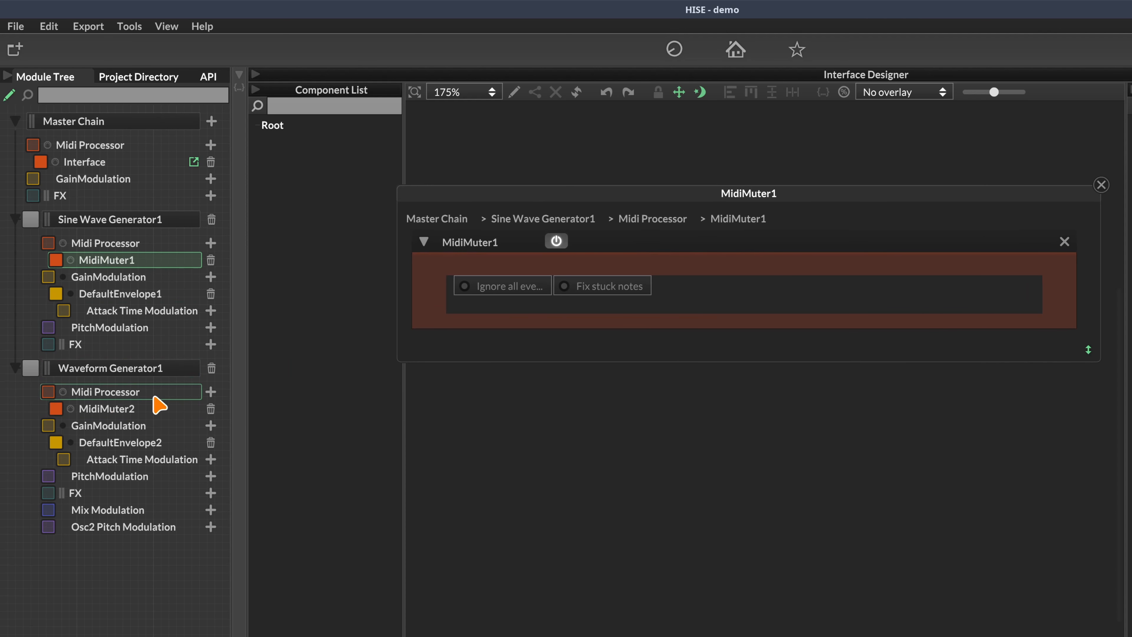
click(131, 416)
drag(360, 403, 517, 428)
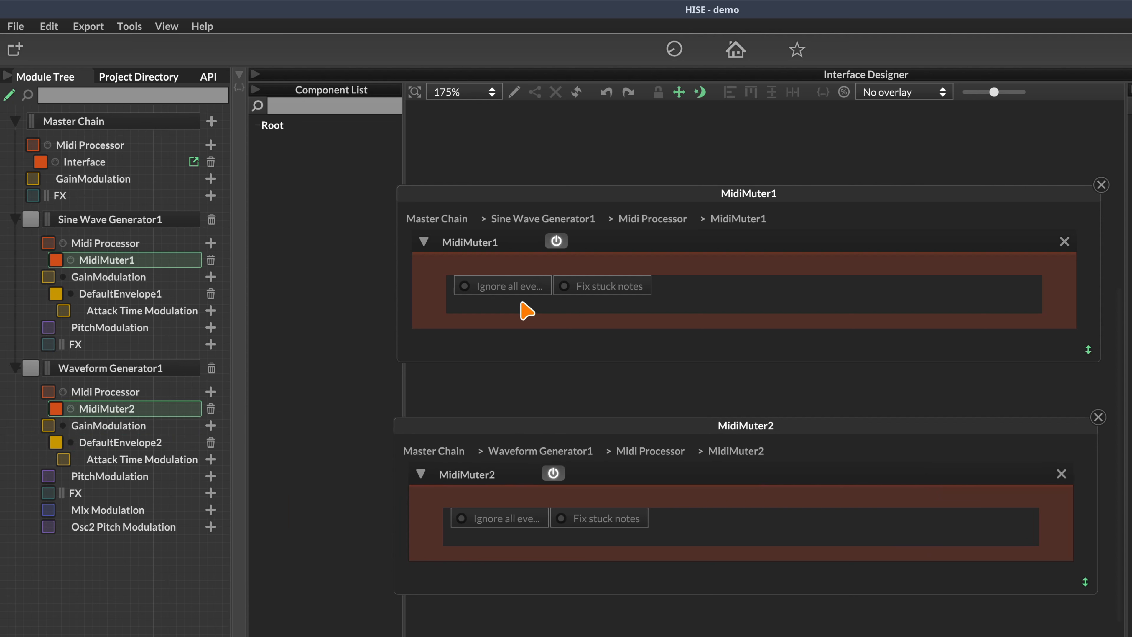
drag(539, 425, 542, 384)
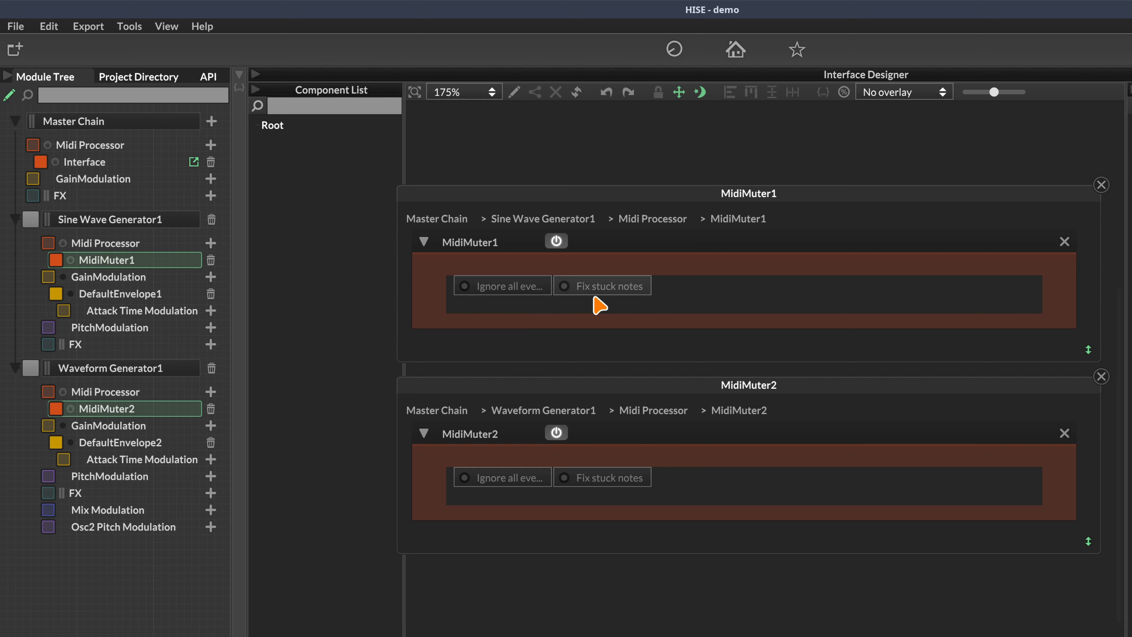
Set both MidiMuters to Ignore all events and show the on-screen keyboard controller
click(517, 289)
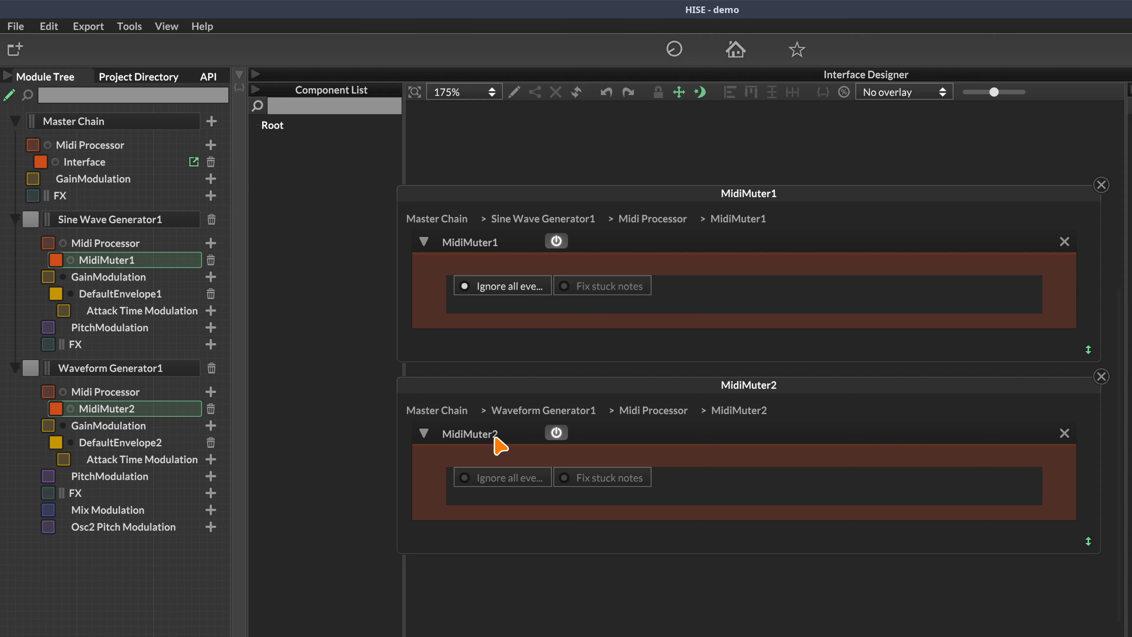
click(497, 481)
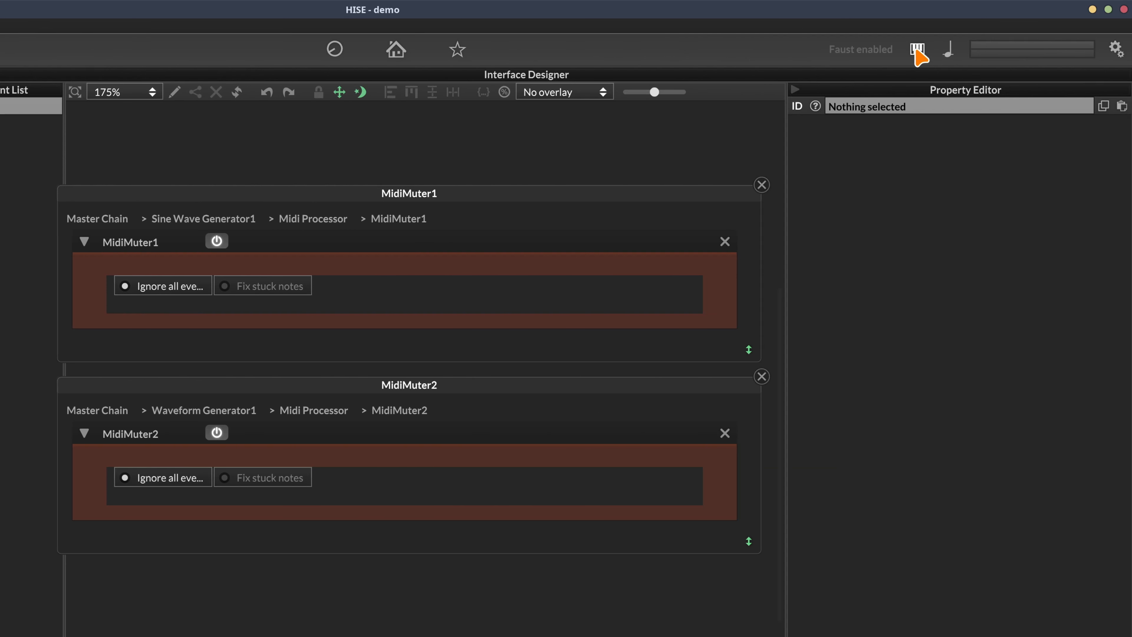
click(917, 49)
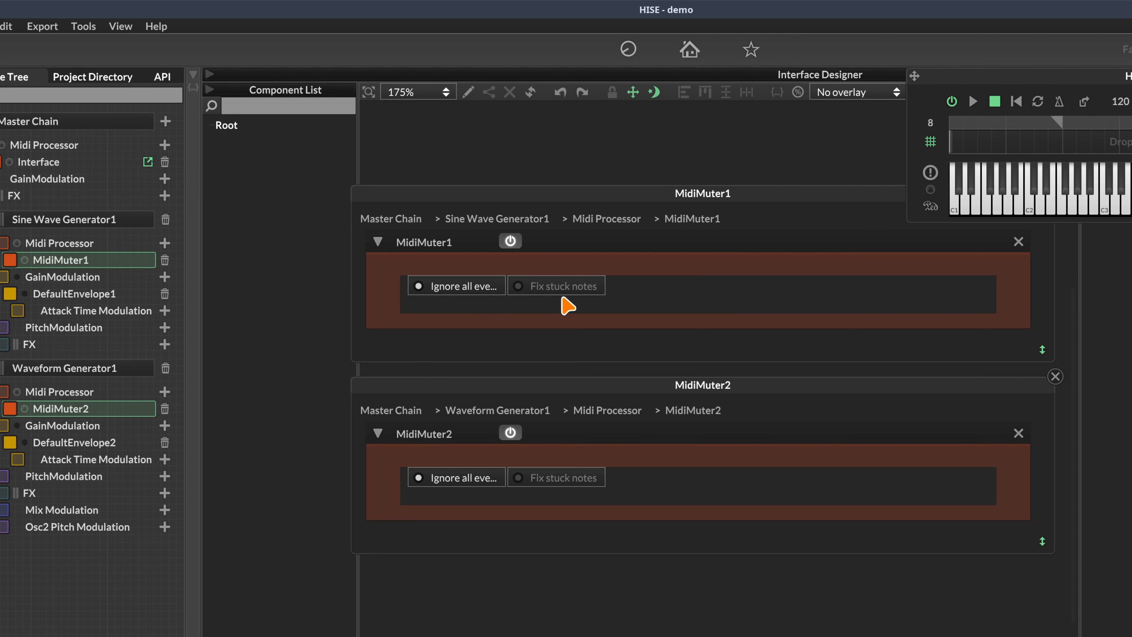
Turn on Fix stuck notes in both MidiMuters, then switch off MidiMuter2's Ignore all events
click(553, 290)
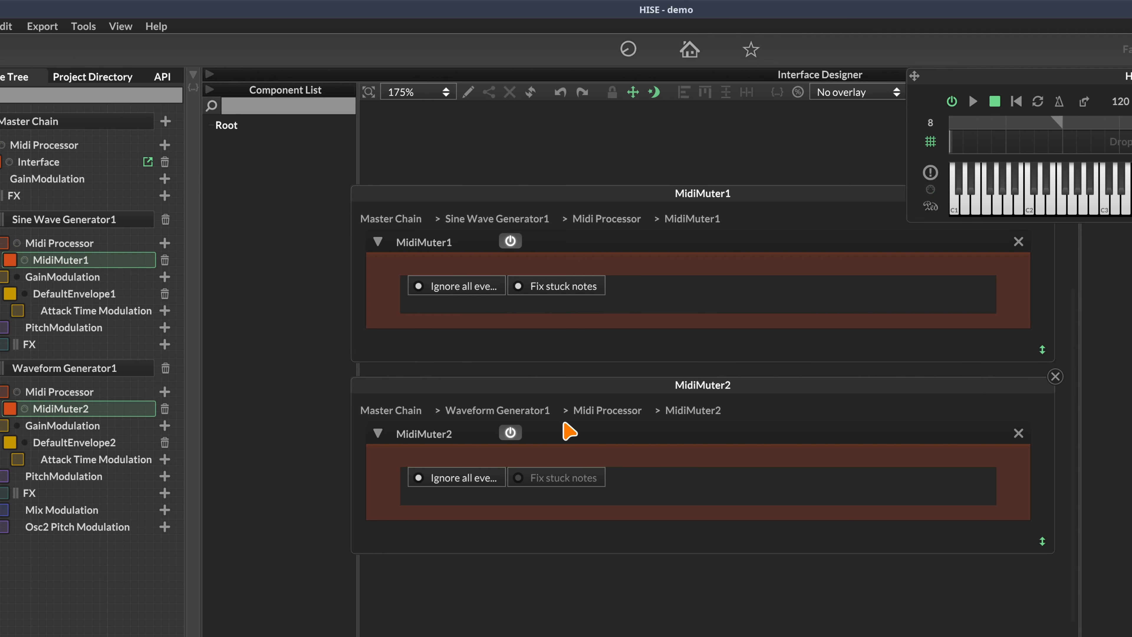
click(559, 476)
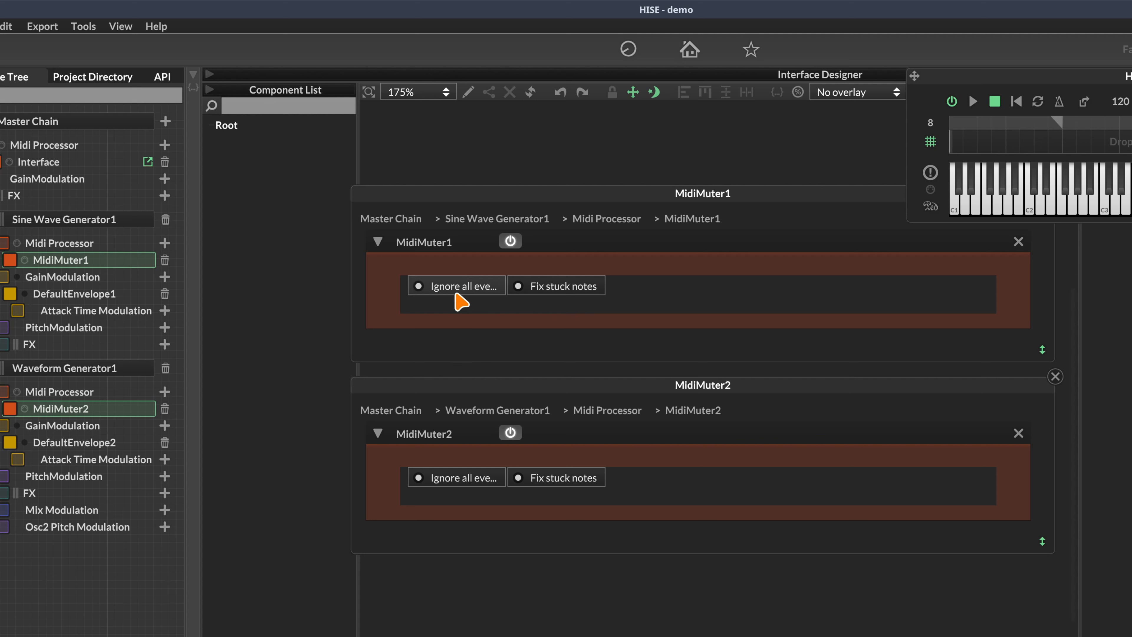
click(555, 289)
click(554, 288)
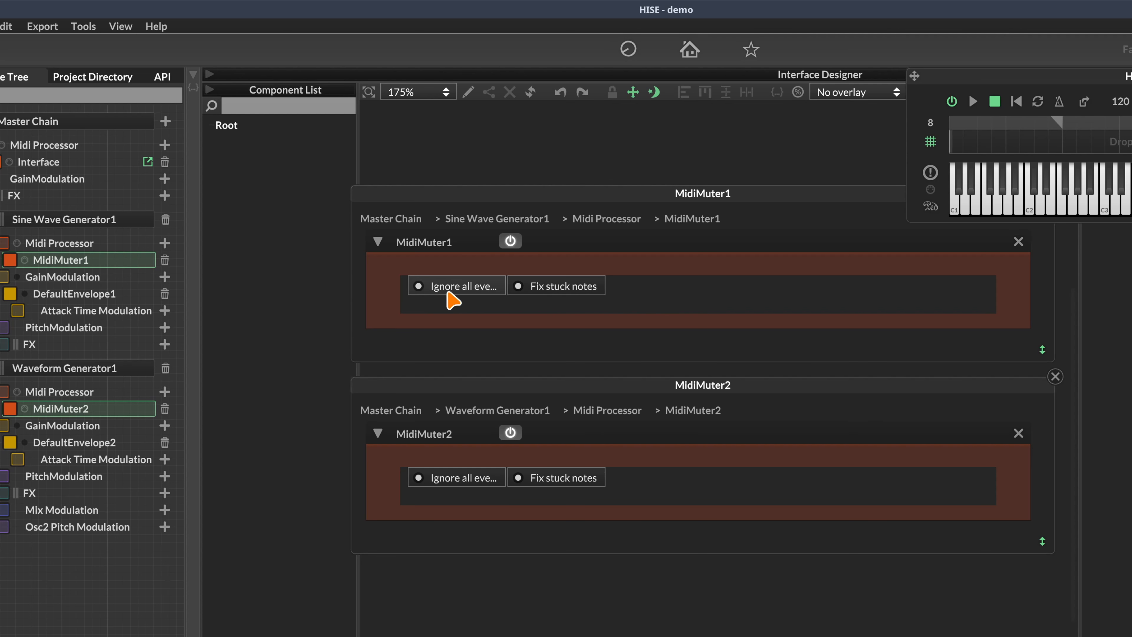
click(457, 293)
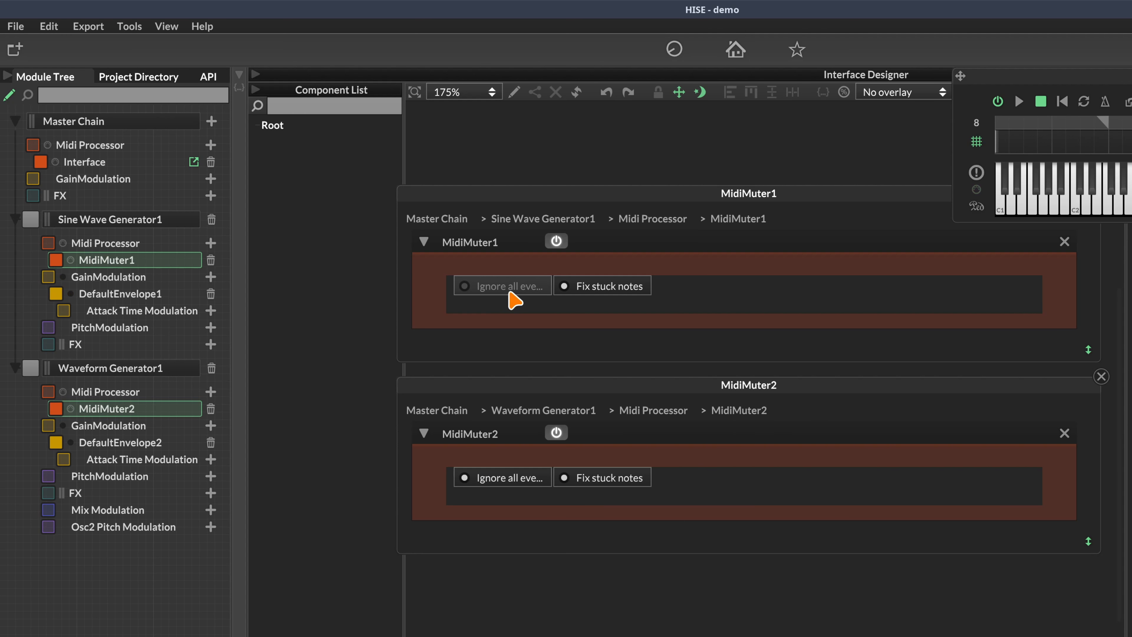
click(495, 486)
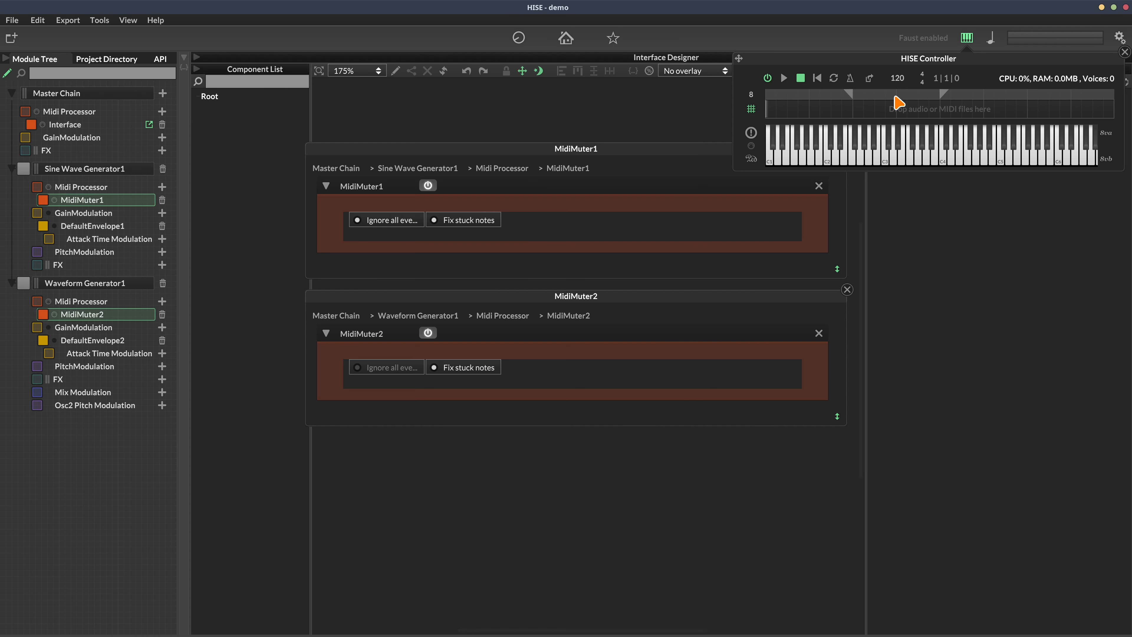
Hide the keyboard controller, close both MidiMuter panels, and open the Interface script's designer
click(966, 37)
click(847, 142)
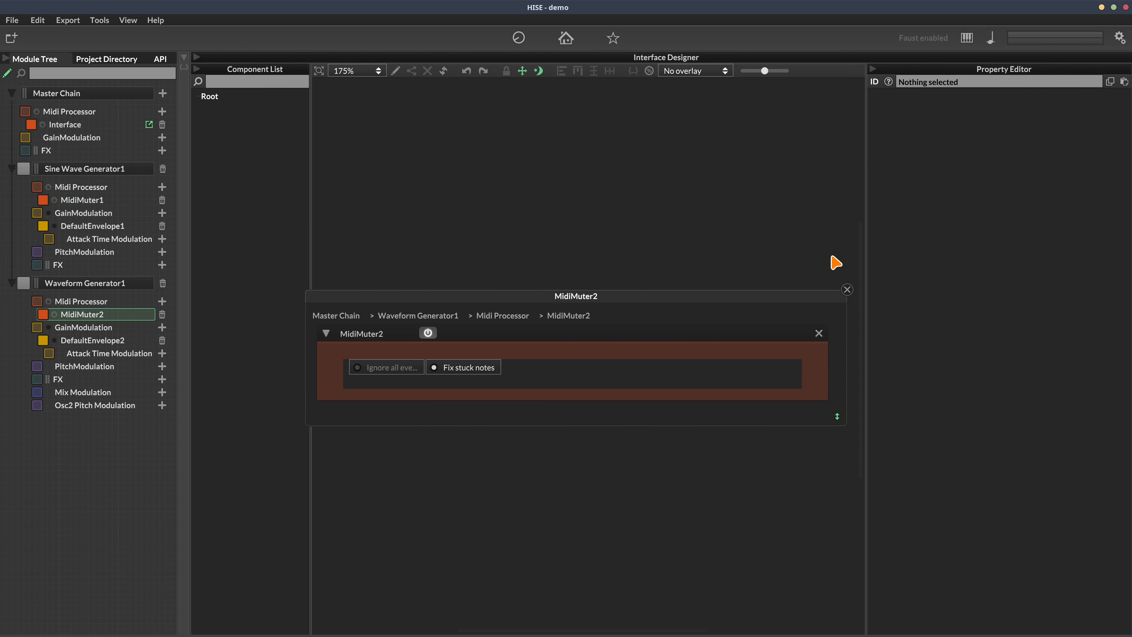
click(847, 290)
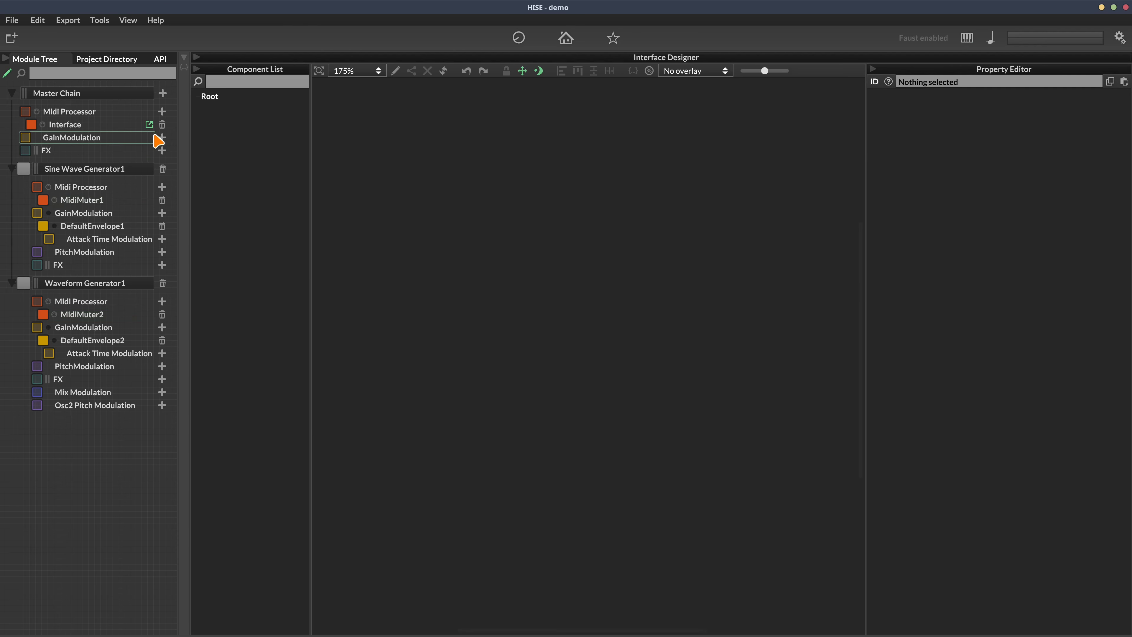
click(151, 125)
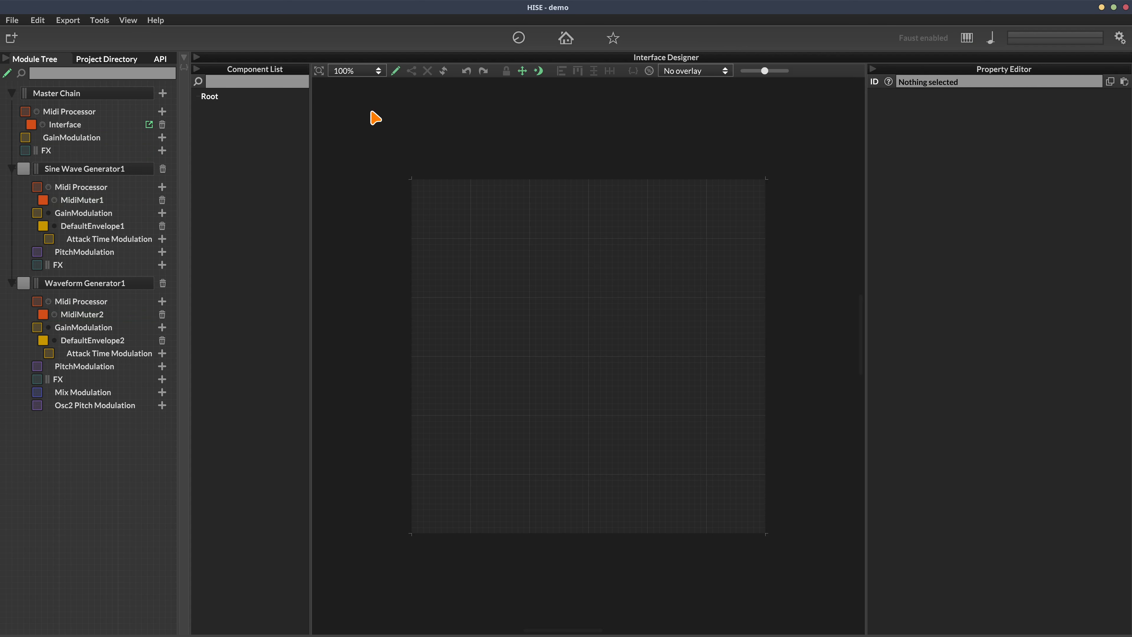
click(319, 70)
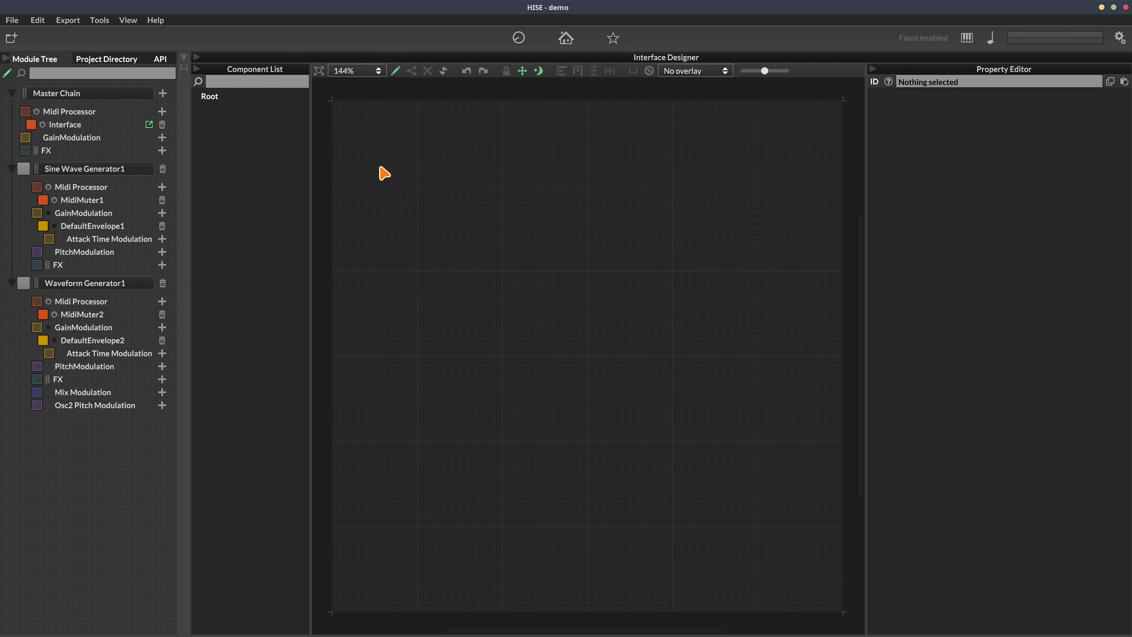
Add Button1 and Button2 to the canvas and line them up side by side at y 270
right_click(418, 203)
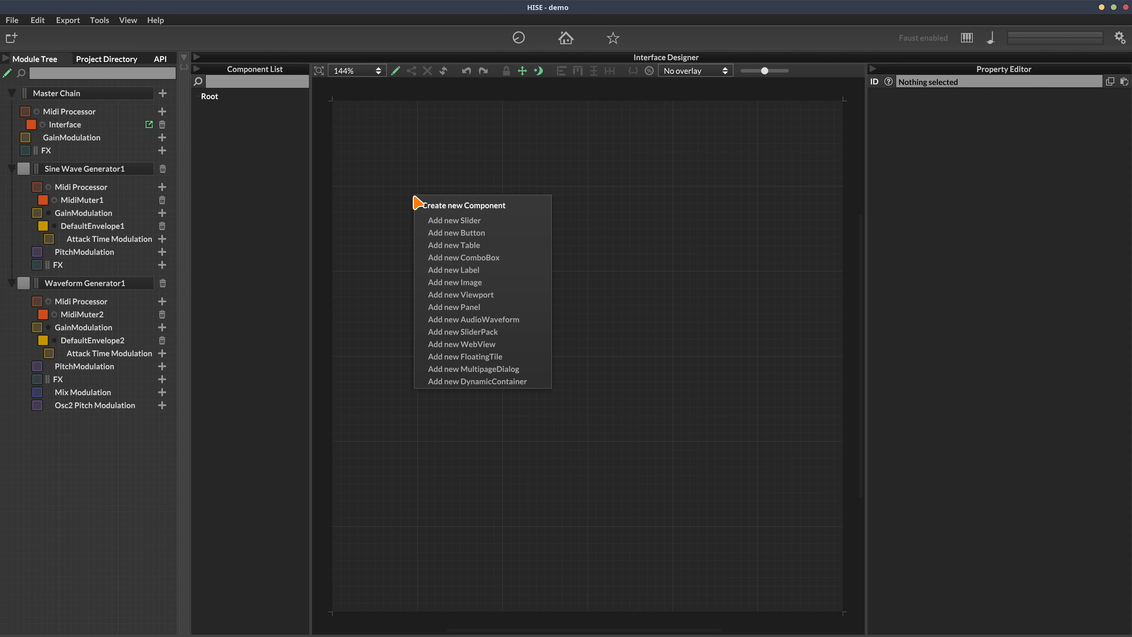
click(456, 232)
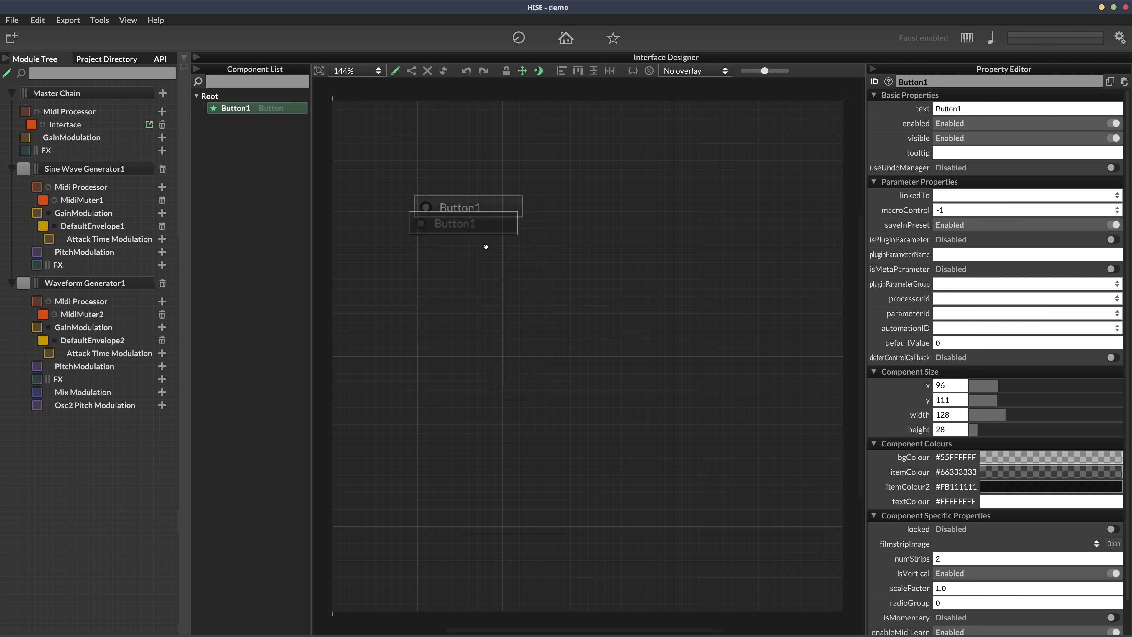
drag(486, 247, 492, 352)
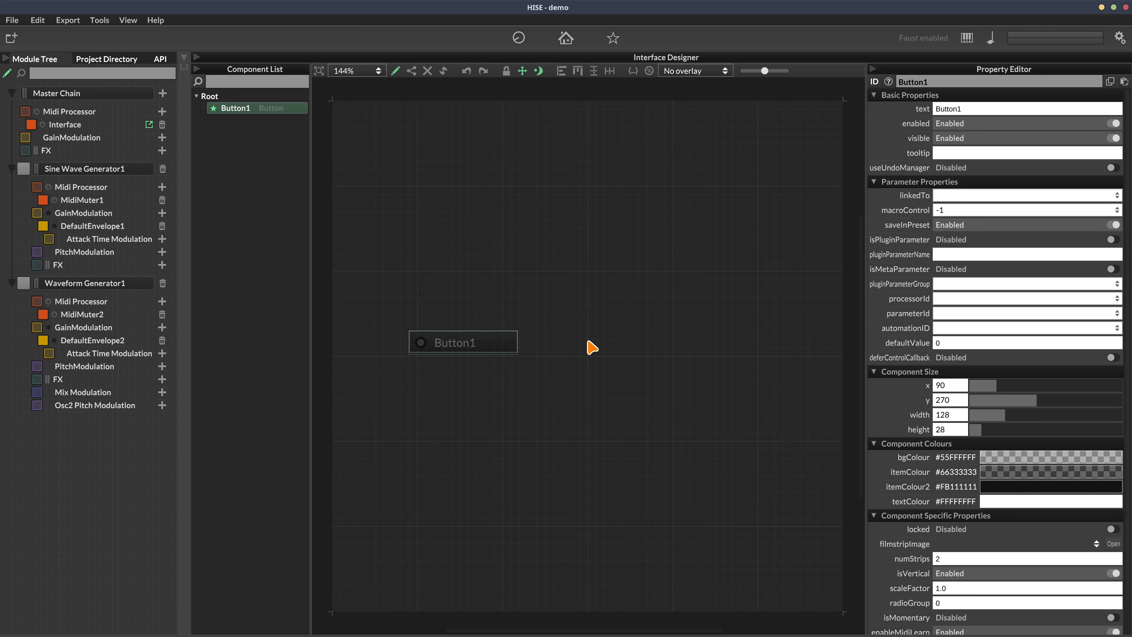
right_click(587, 348)
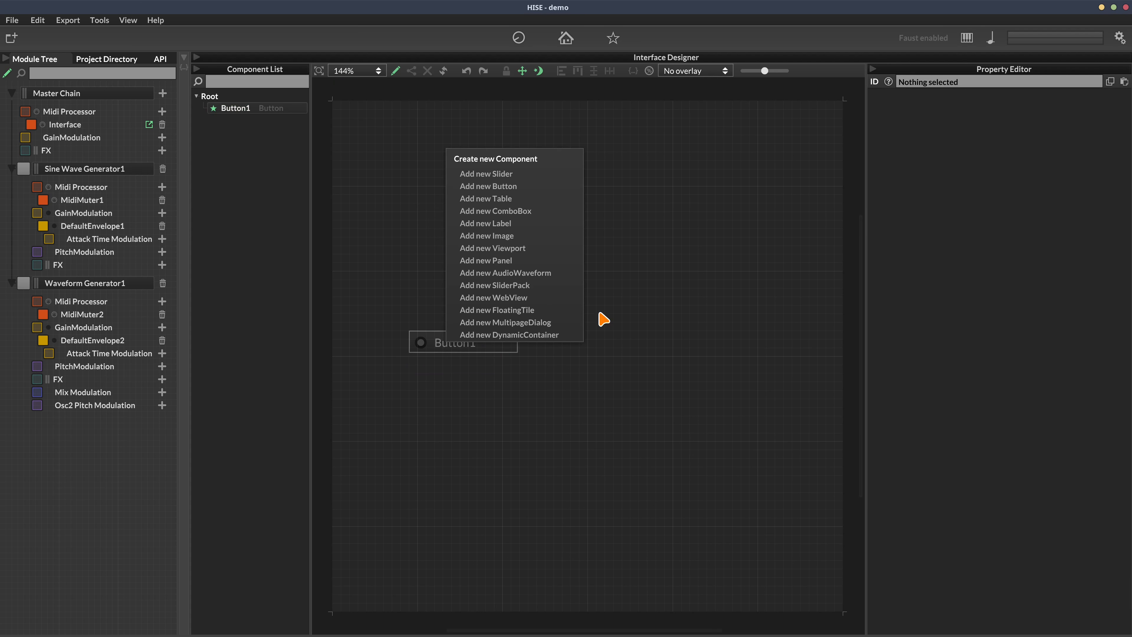
click(559, 187)
drag(619, 353, 597, 344)
drag(730, 259, 387, 437)
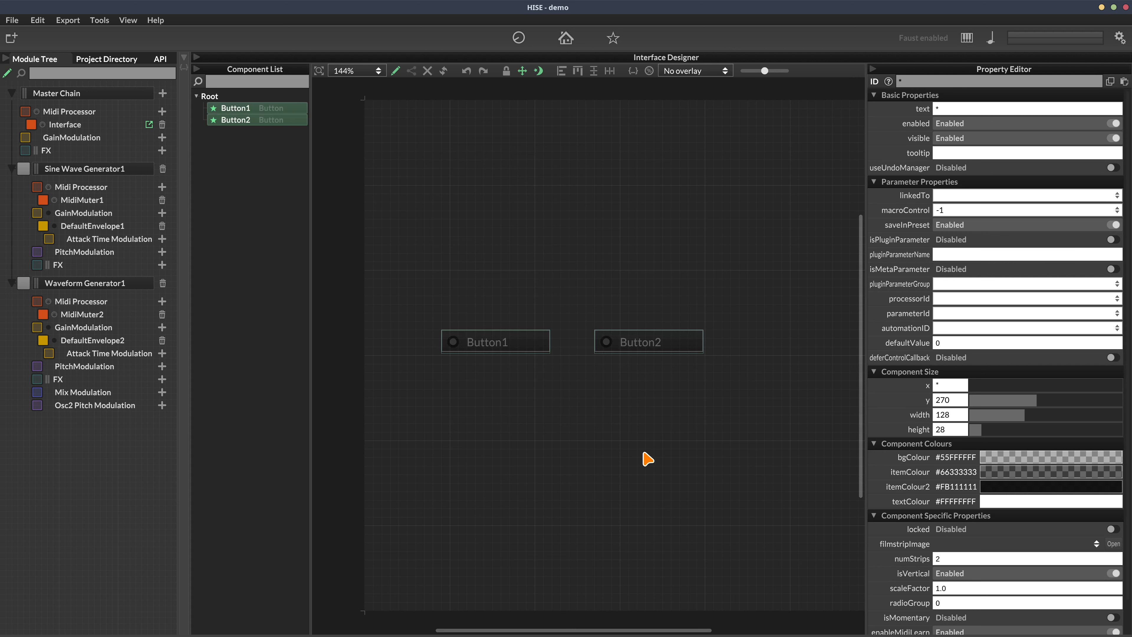
Set radioGroup to 1 for both selected buttons in the Property Editor
scroll(680, 445, right, 2)
scroll(889, 541, down, 2)
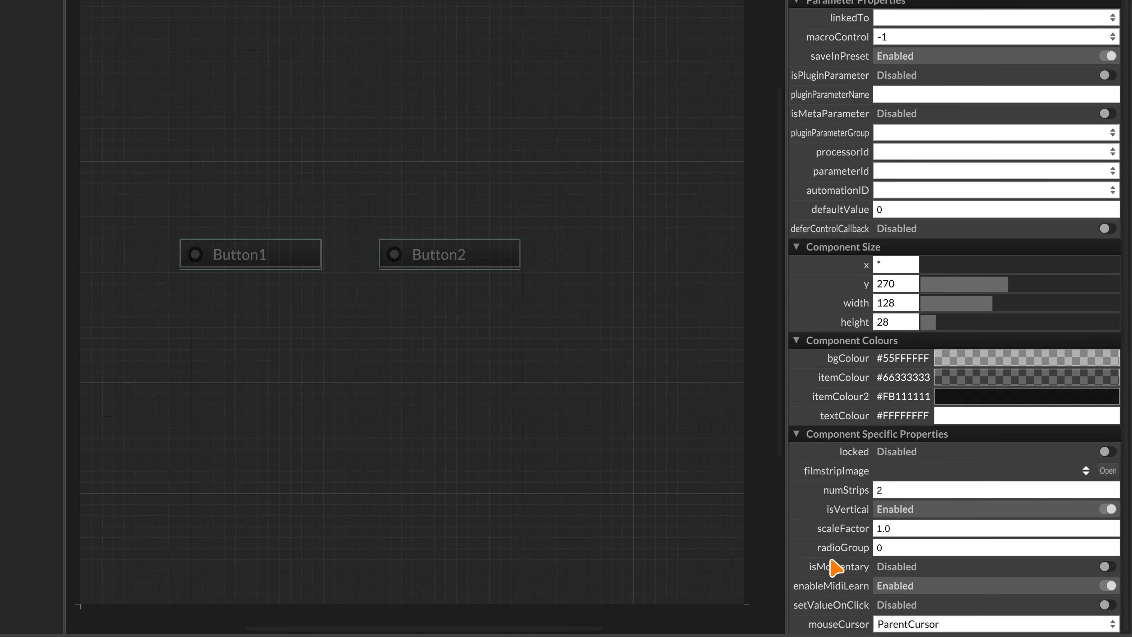
click(882, 547)
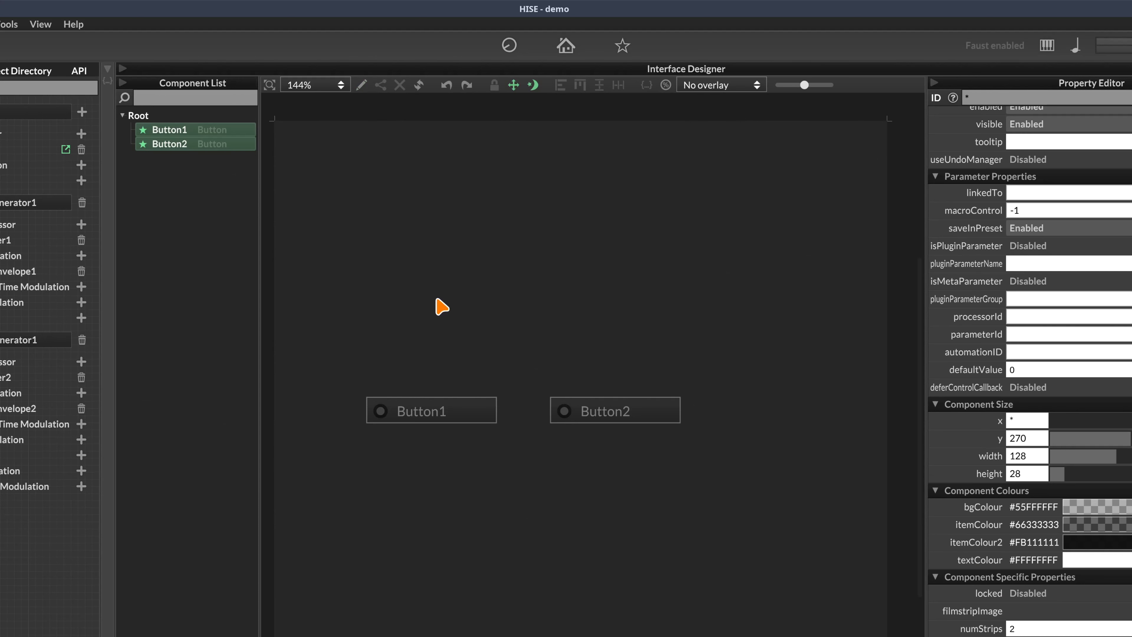
Toggle Button1 and Button2 back and forth to confirm only one stays on, ending with Button1 on
click(436, 413)
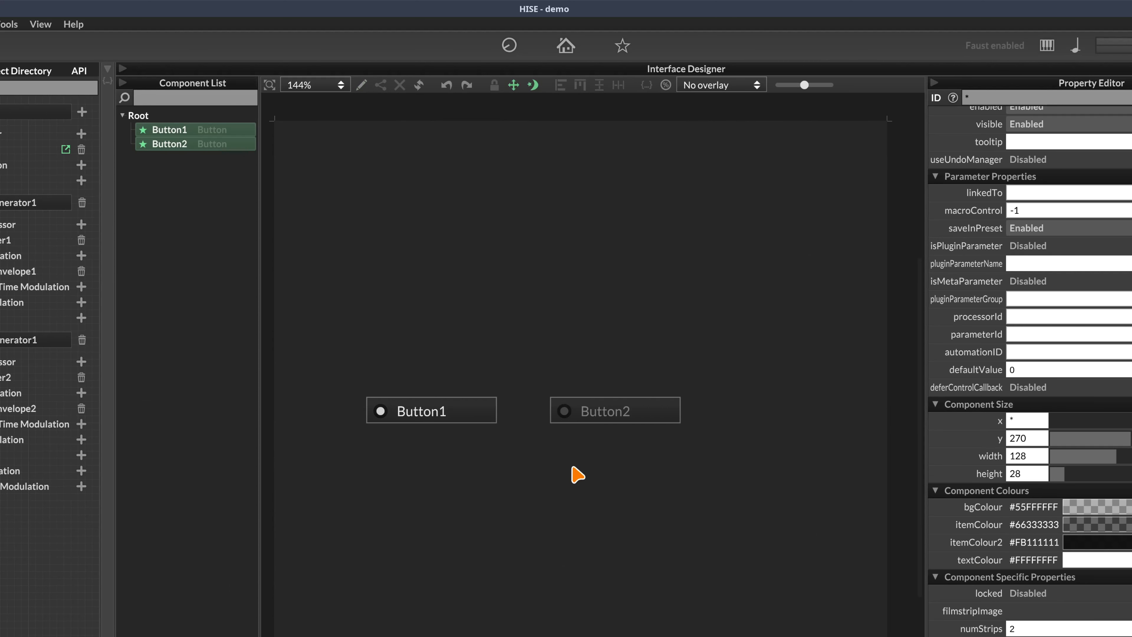
click(579, 417)
click(464, 421)
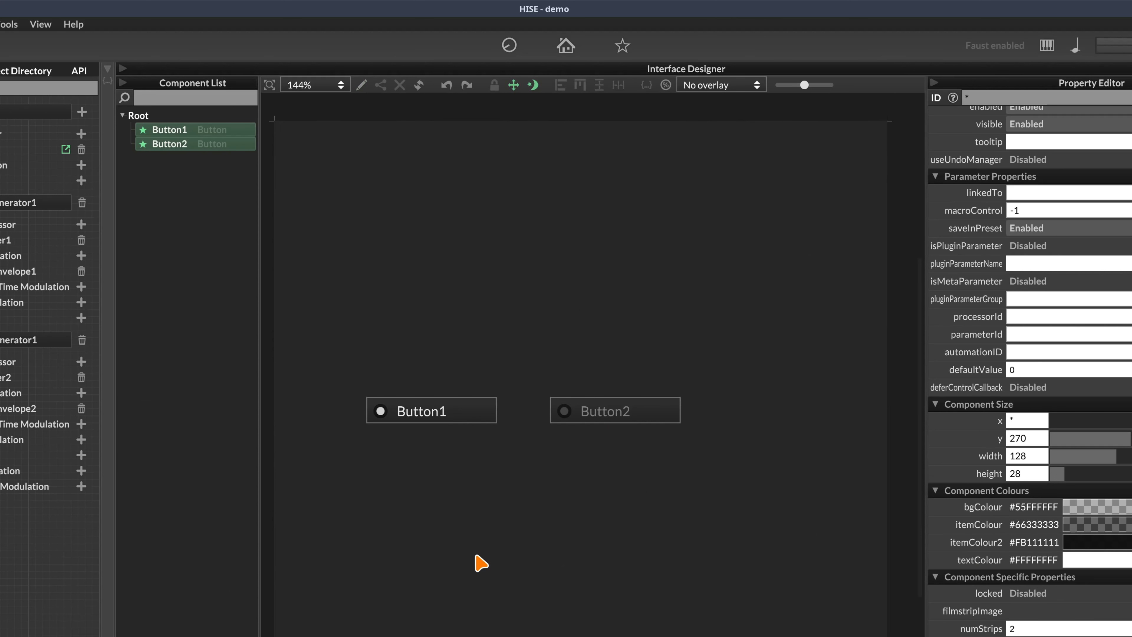
click(597, 417)
click(423, 411)
click(478, 421)
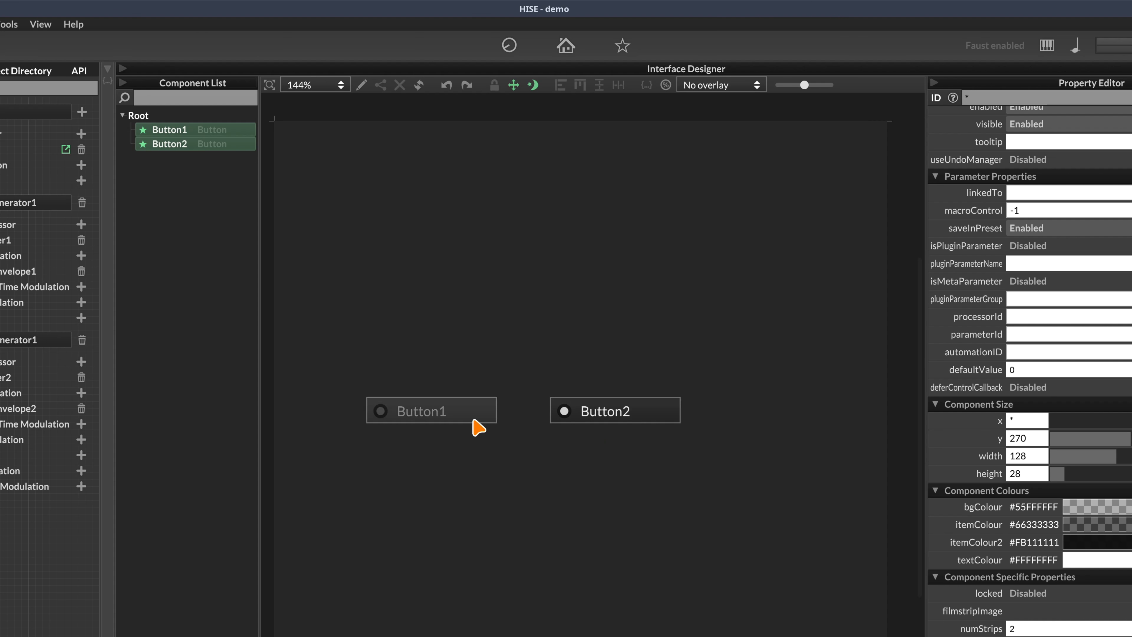
click(478, 421)
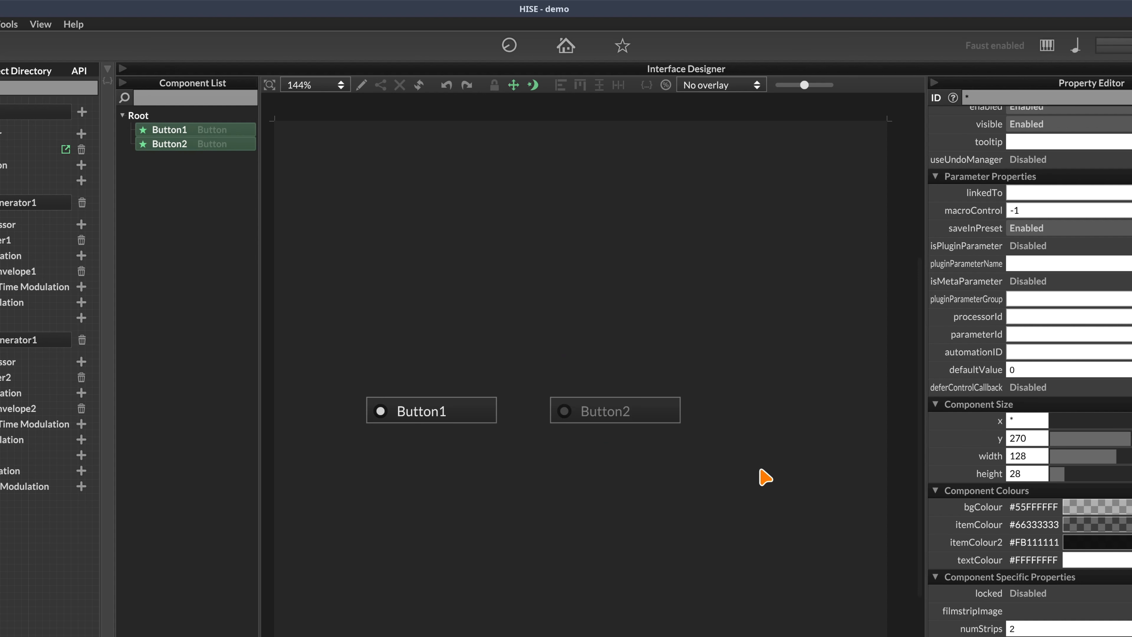
click(585, 410)
click(467, 421)
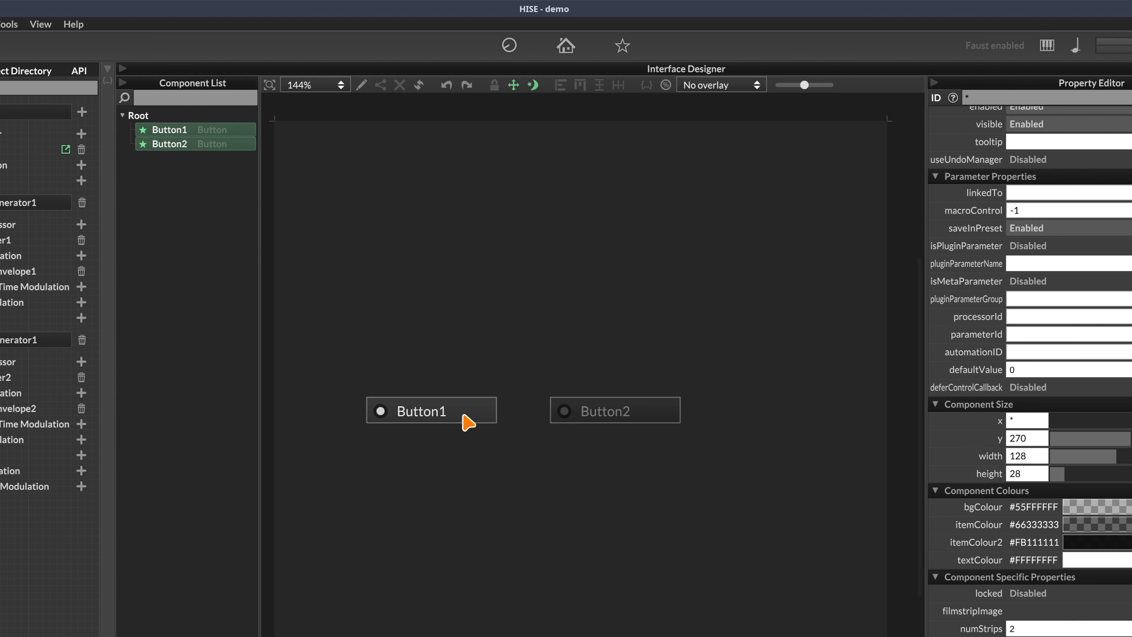
click(222, 130)
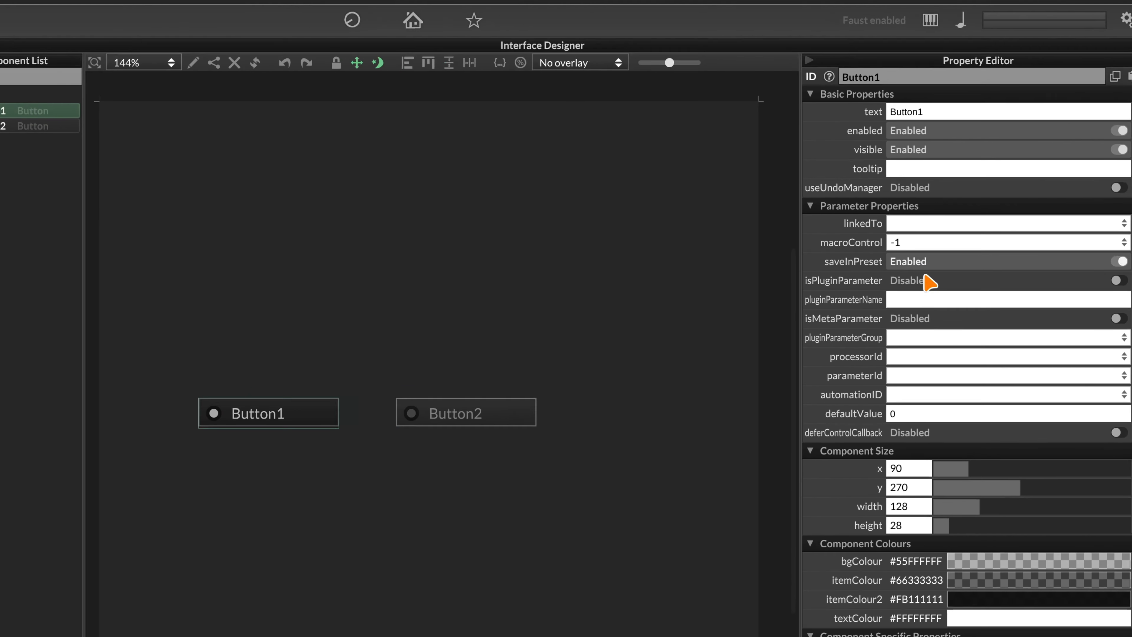
Link Button1 to MidiMuter2's ignoreButton parameter
click(1033, 359)
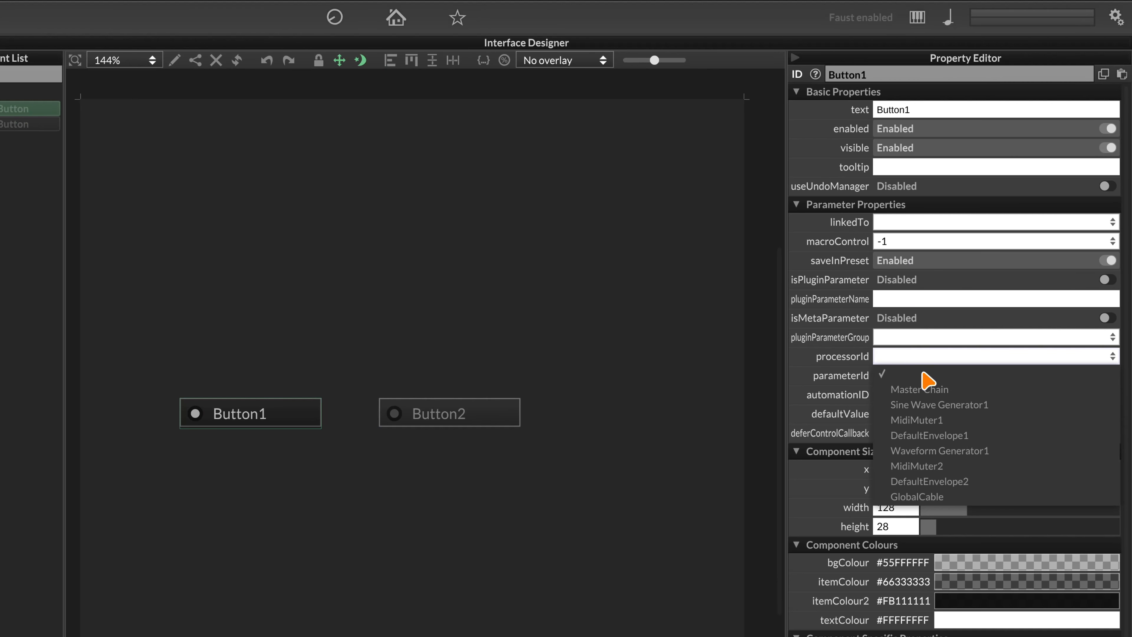
click(918, 467)
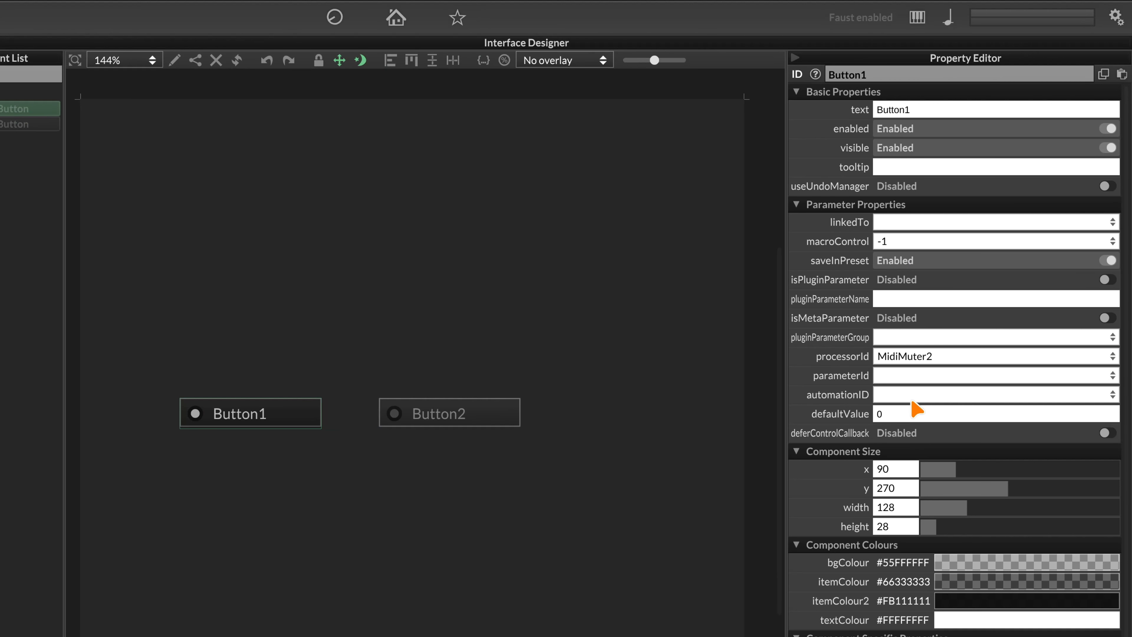
click(905, 376)
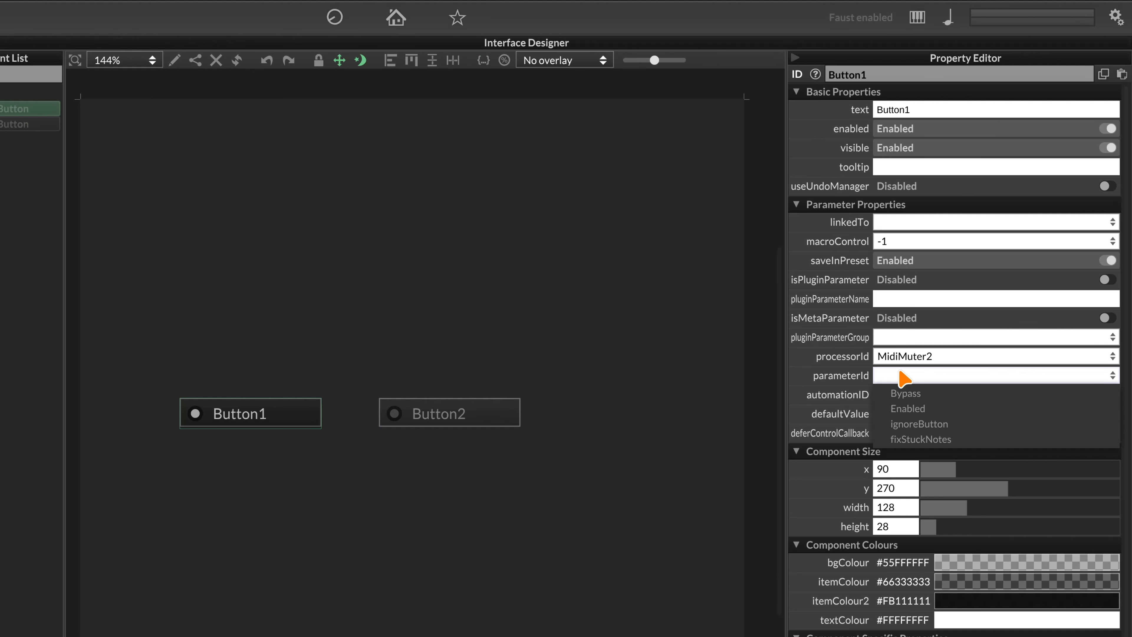
click(958, 426)
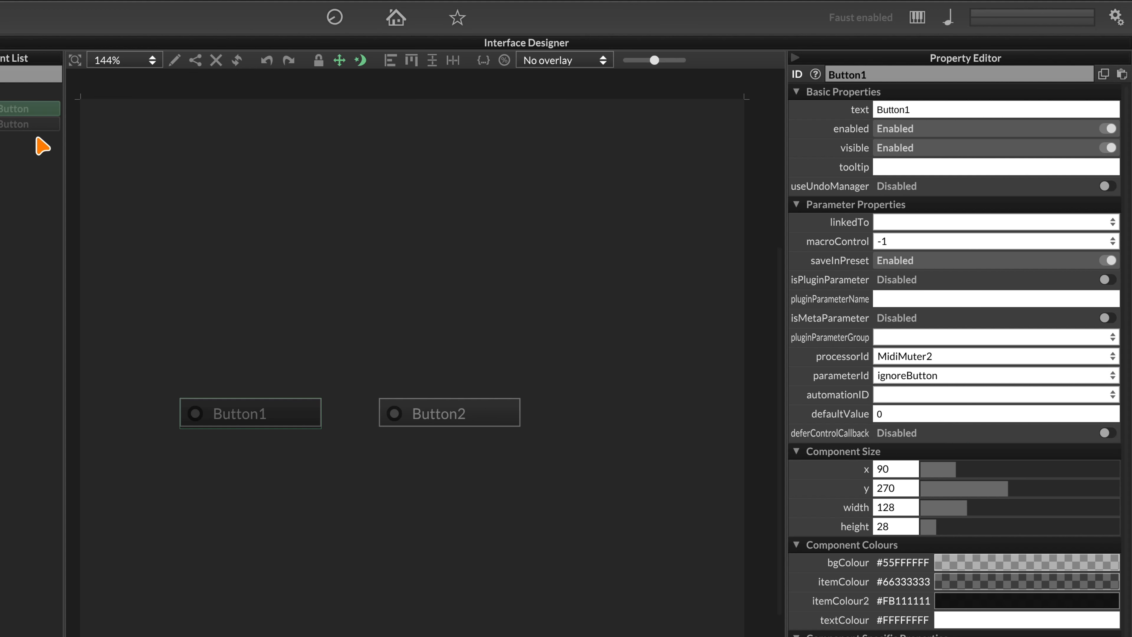
Link Button2 to MidiMuter1's ignoreButton parameter
click(38, 126)
click(897, 355)
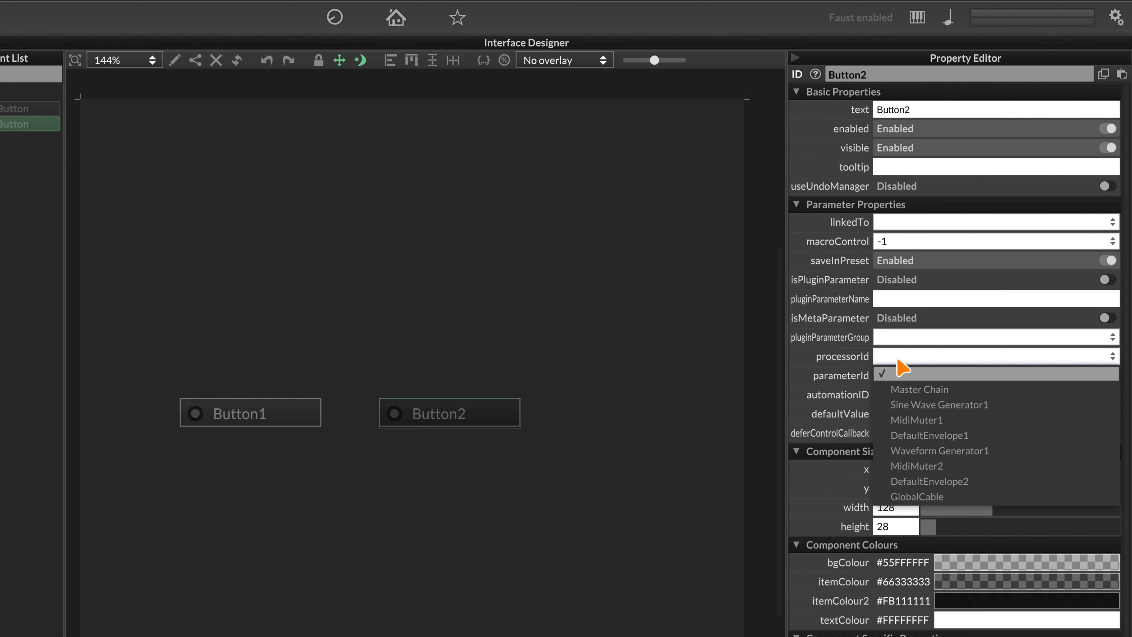
click(953, 420)
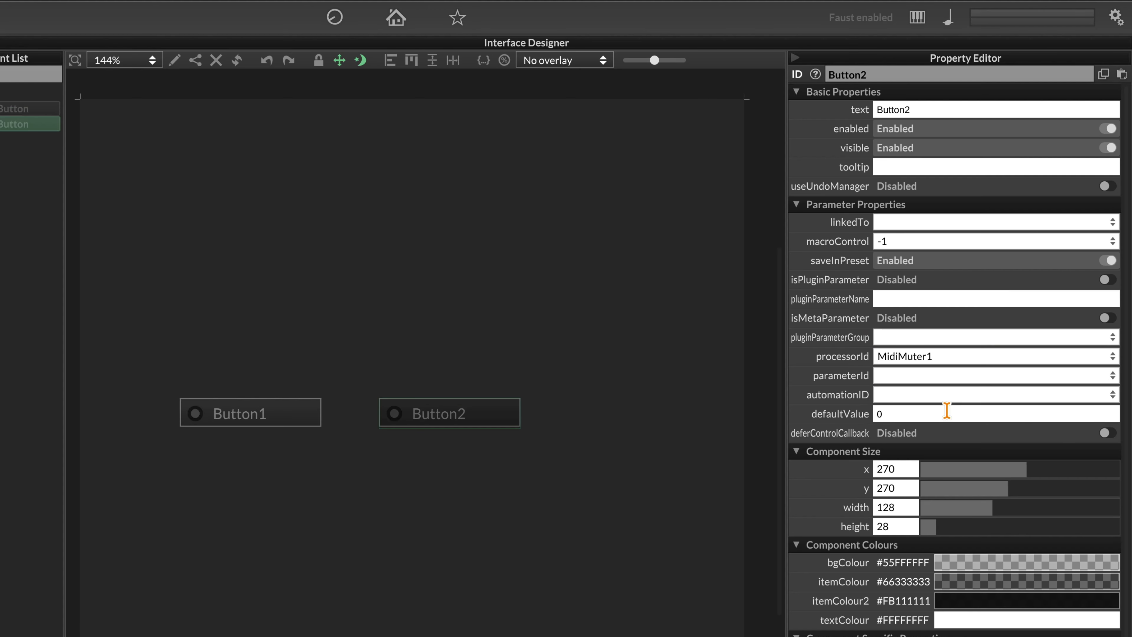
click(918, 377)
click(933, 427)
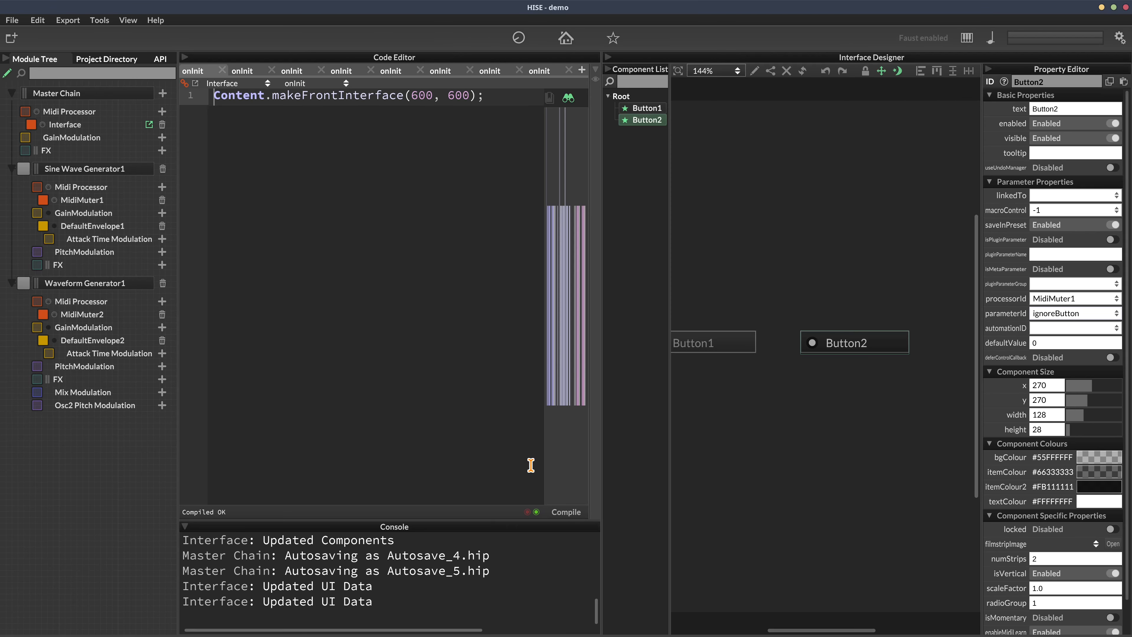
Compile the interface script, collapse the code editor, and open MidiMuter1's panel
click(566, 512)
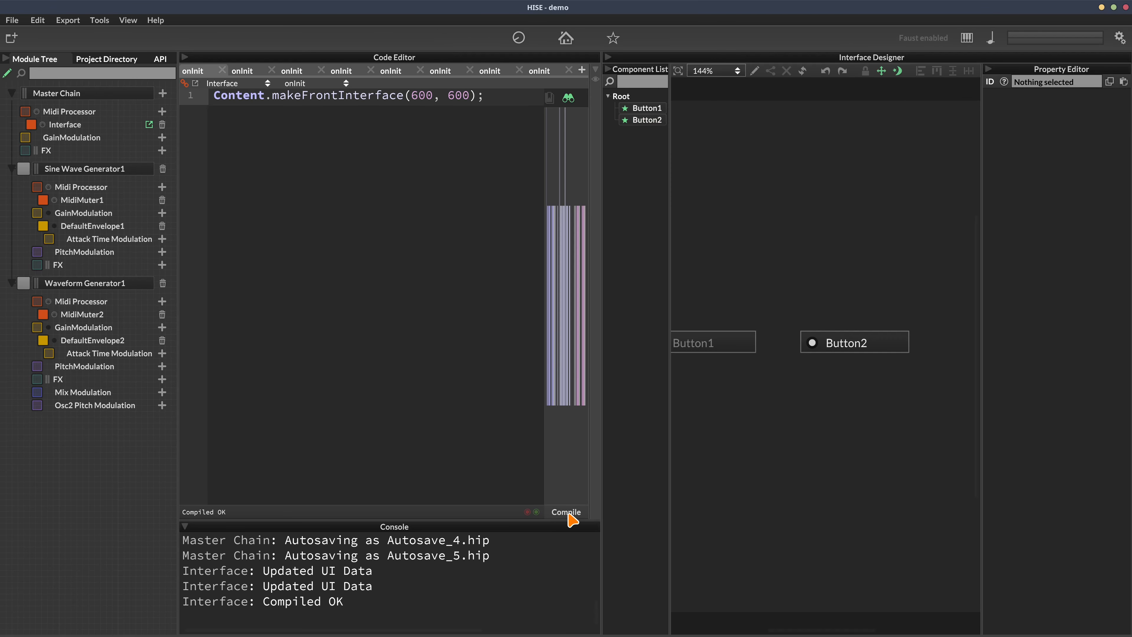
click(565, 512)
click(184, 58)
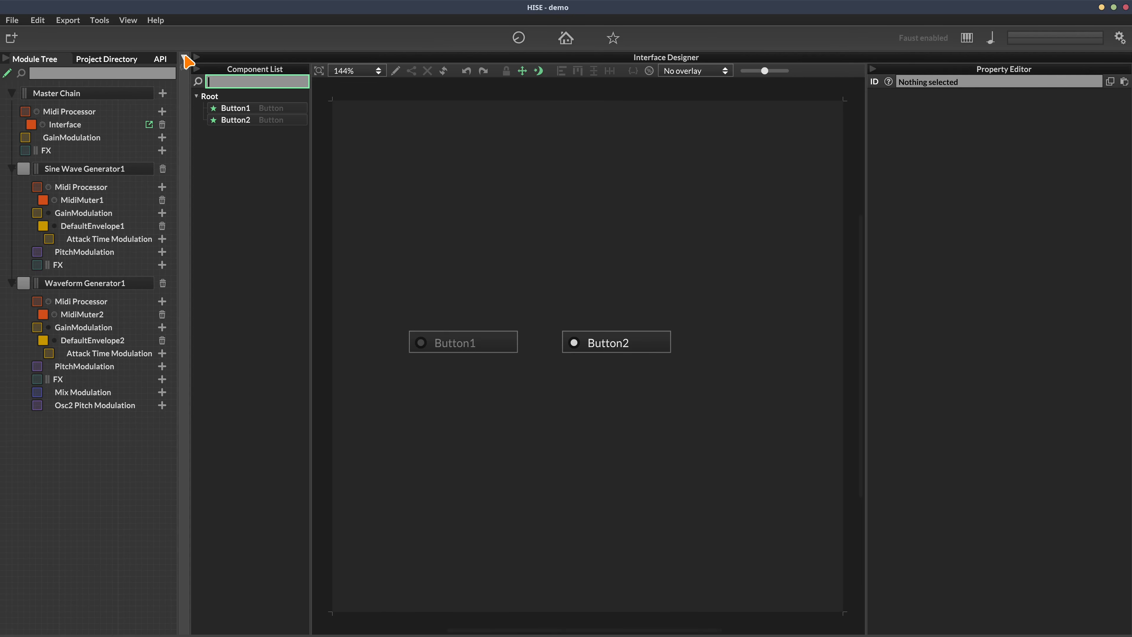
click(112, 201)
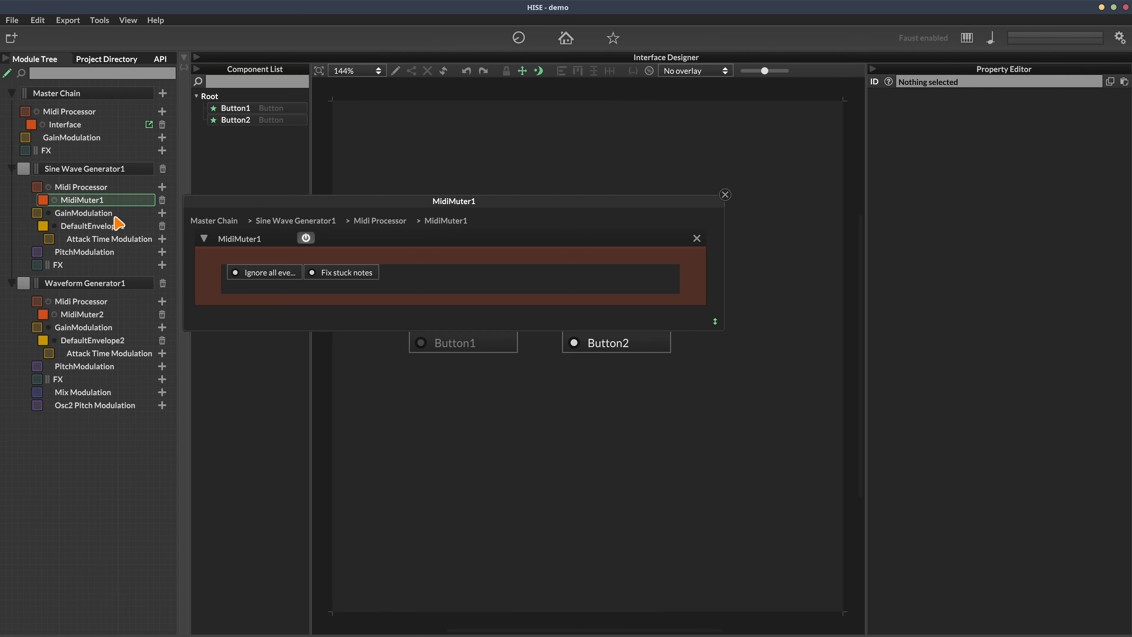
Open MidiMuter2's panel beside MidiMuter1's and test the muters by switching Button1, then Button2 on
click(89, 314)
drag(352, 204, 320, 66)
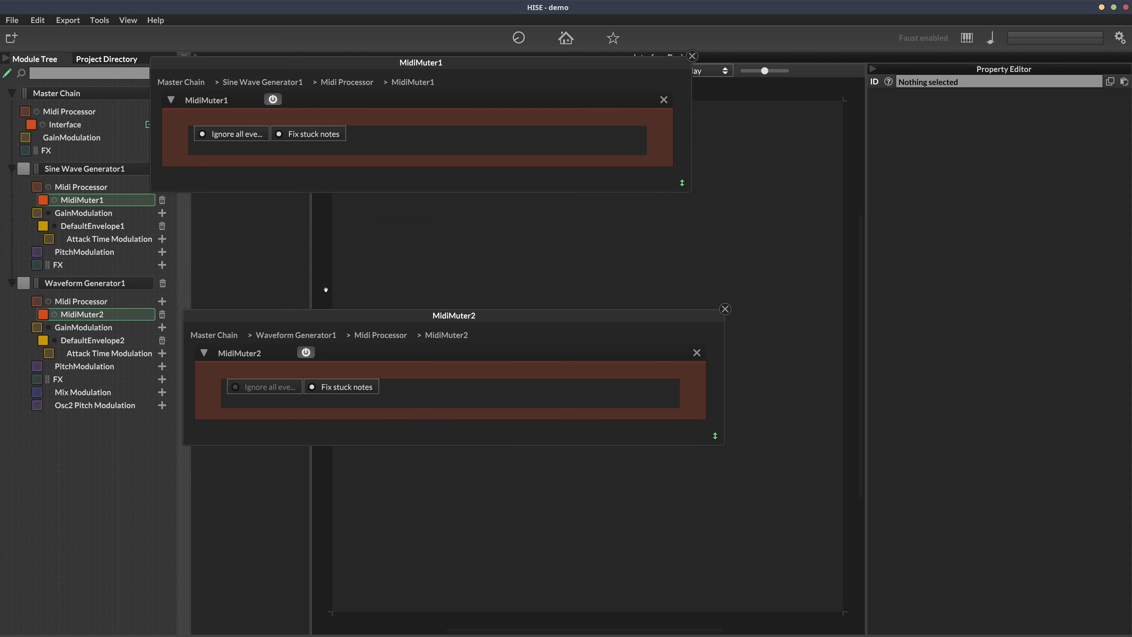
drag(324, 315, 278, 408)
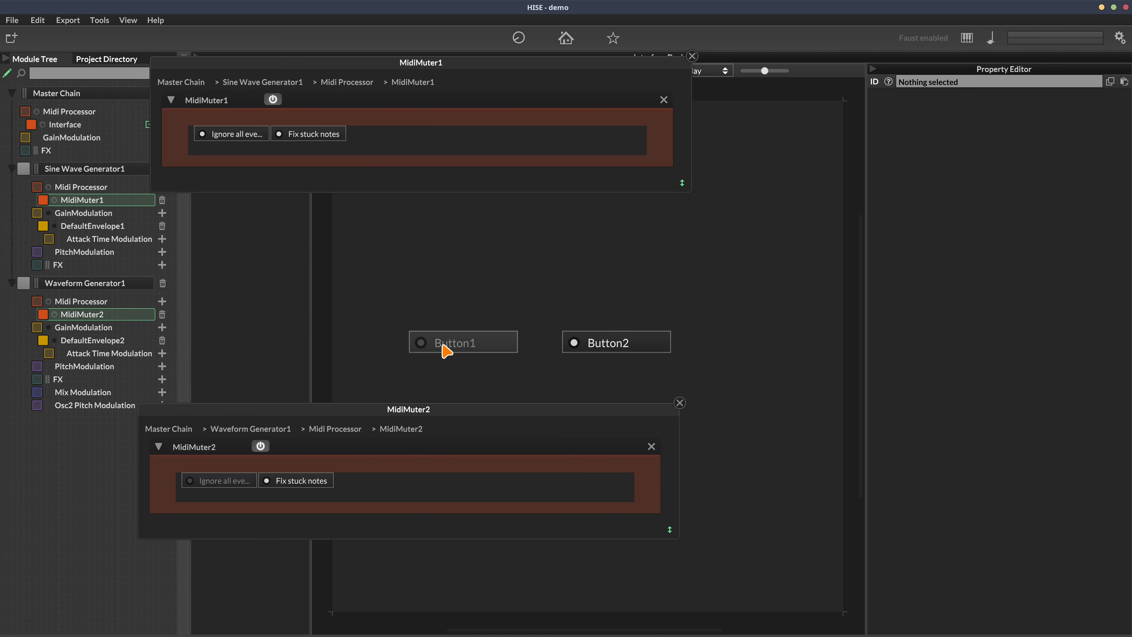
click(458, 346)
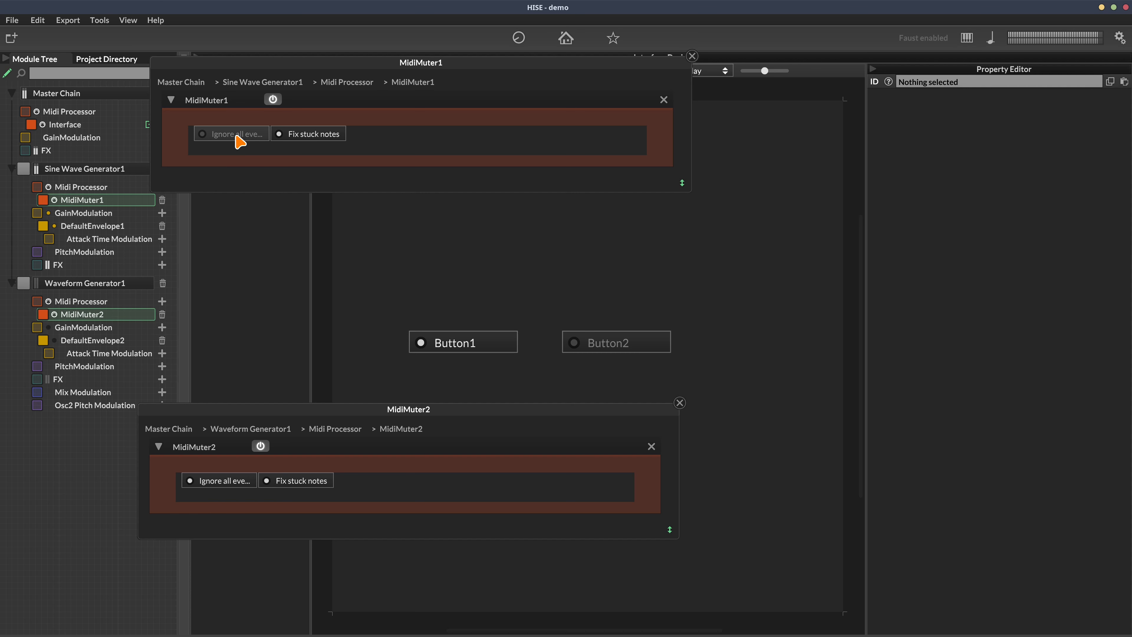
click(627, 350)
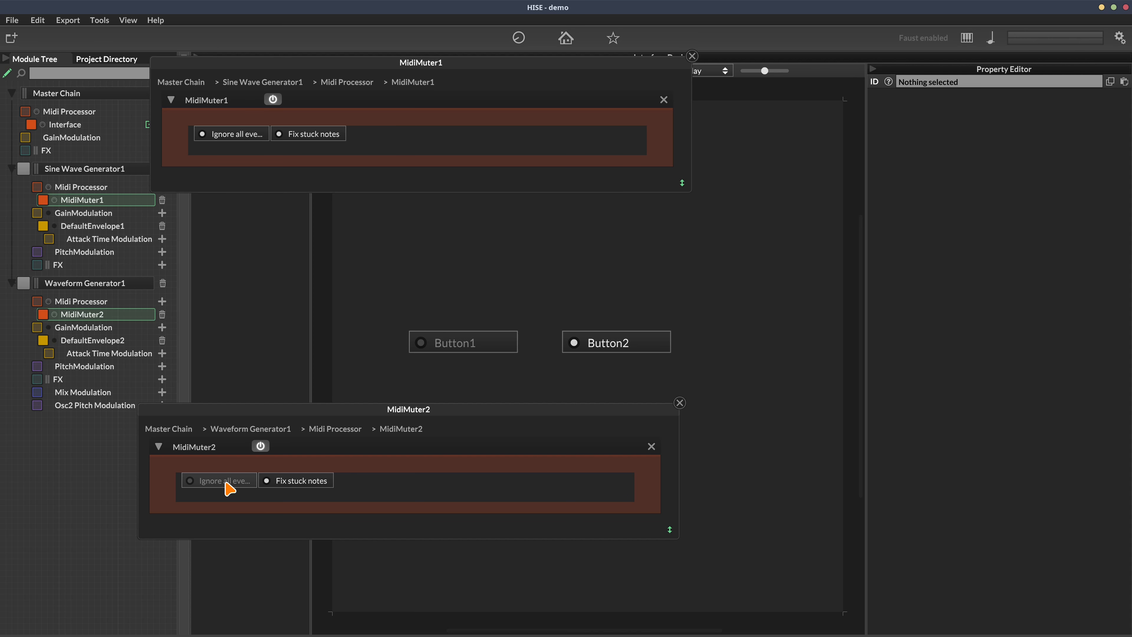
Close both MidiMuter editors and toggle the interface from preview back into designer mode
click(680, 403)
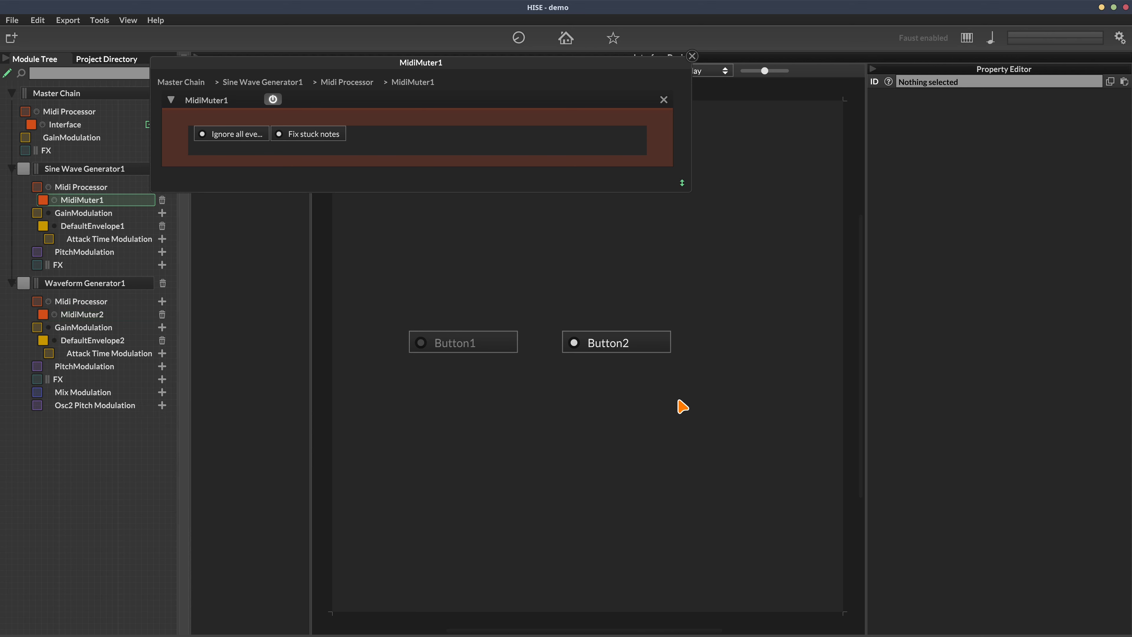
click(692, 56)
click(565, 38)
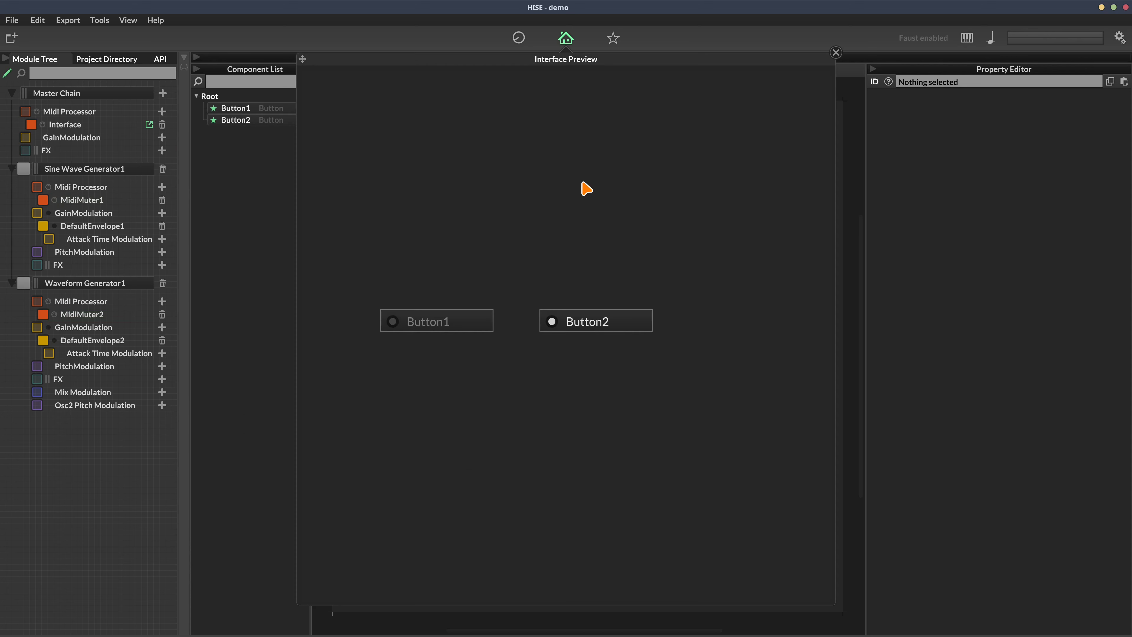
click(565, 38)
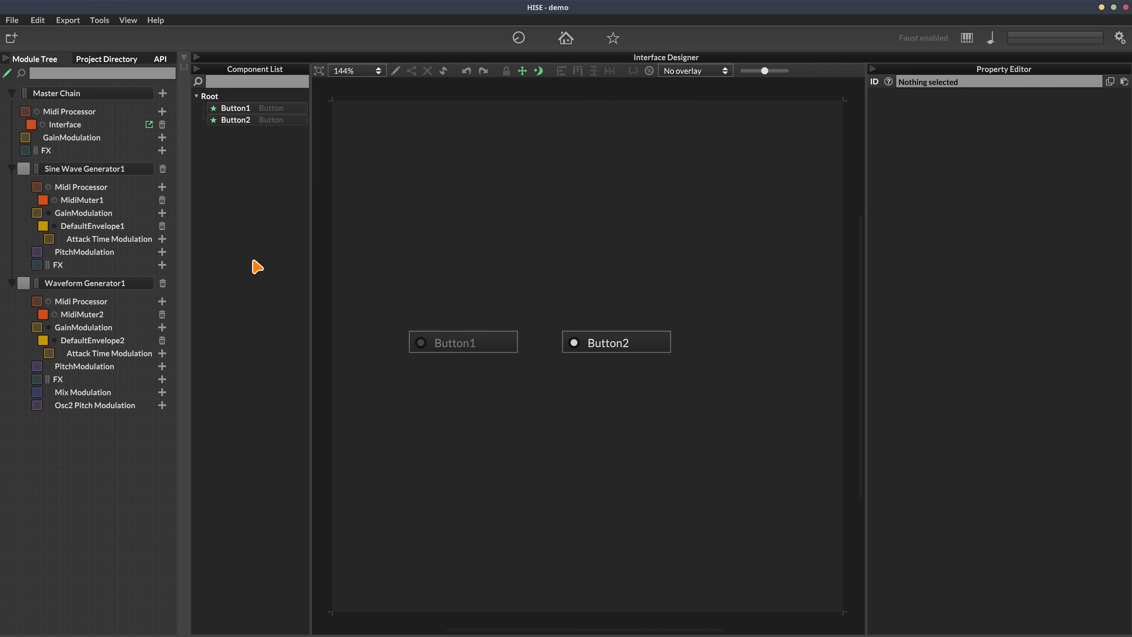
Delete Waveform Generator1, Button1 and Button2 from the interface, and MidiMuter1
click(162, 283)
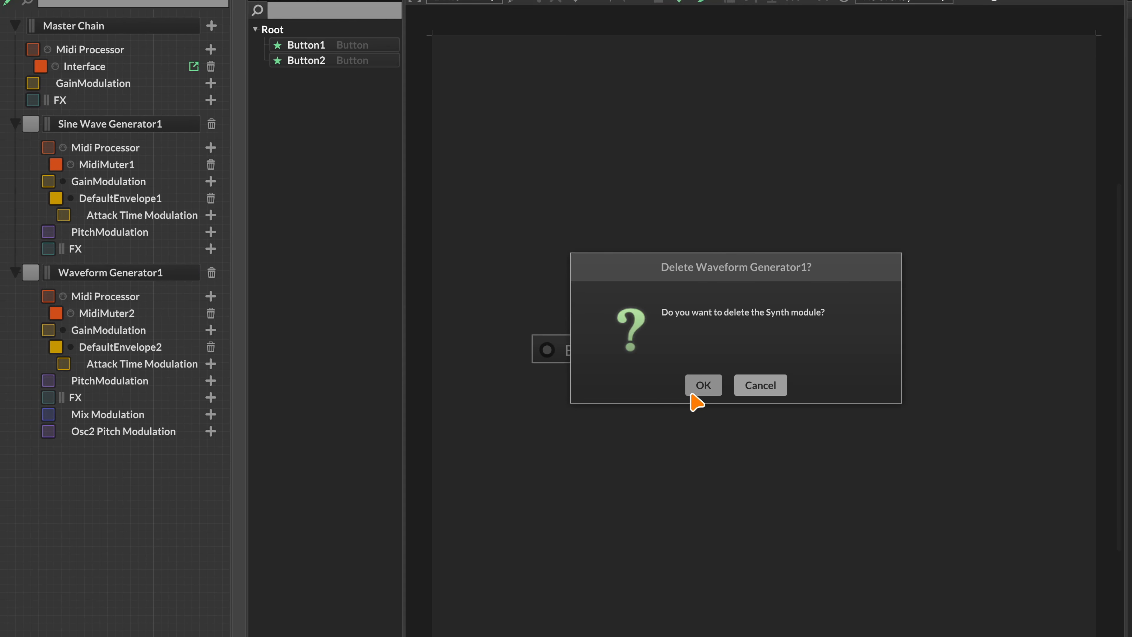
click(691, 392)
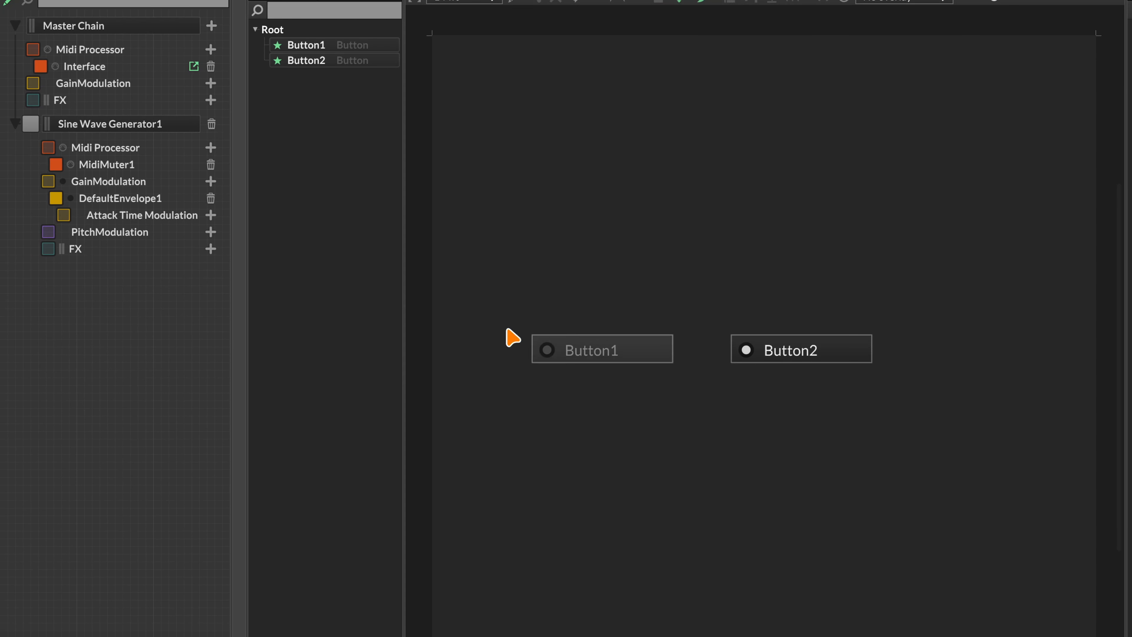
click(388, 46)
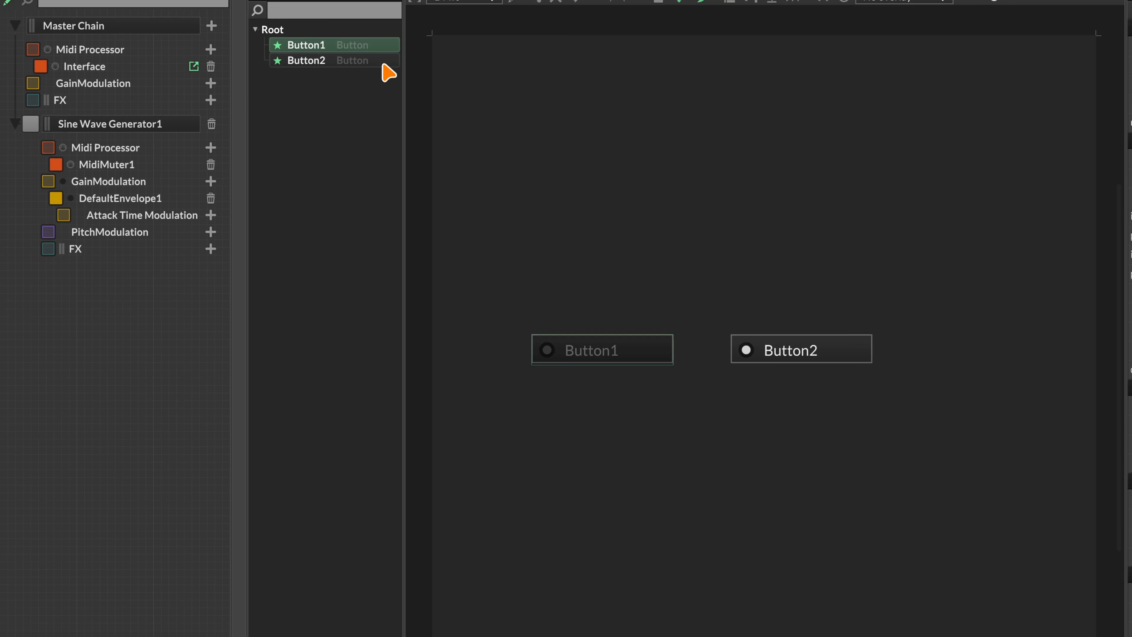
shift+click(336, 62)
key(Delete)
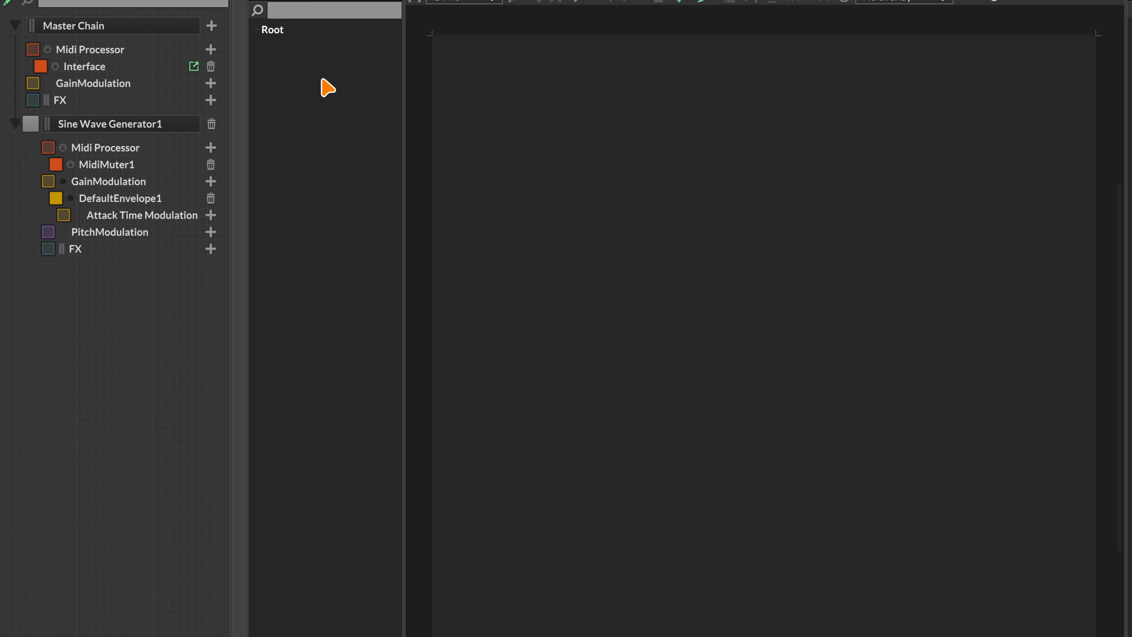
click(210, 164)
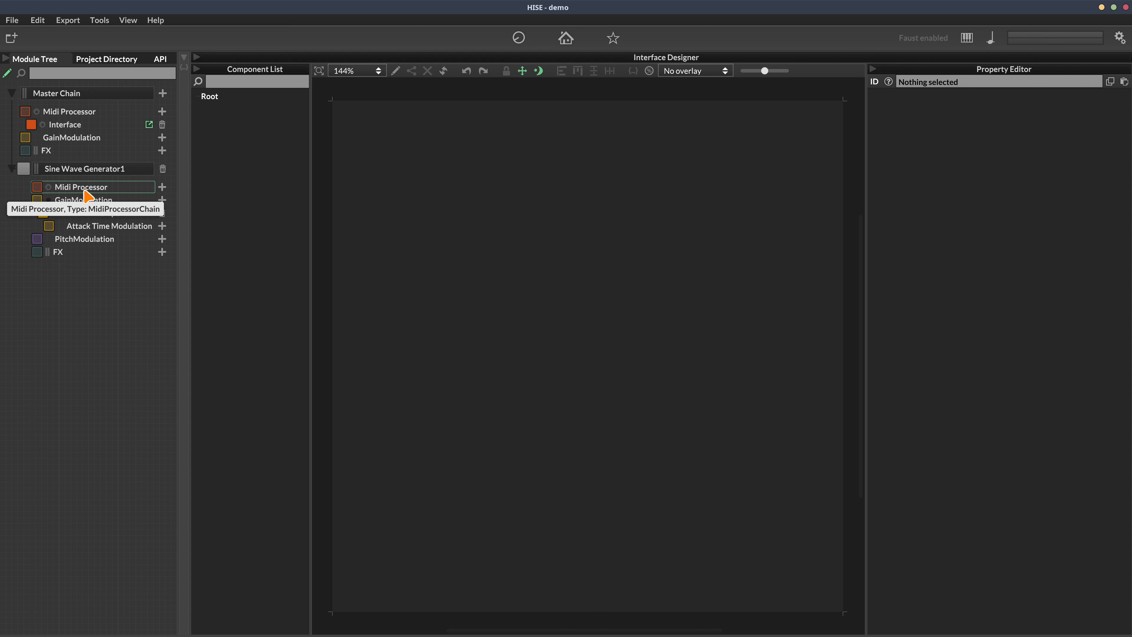
Add a hardcoded Arpeggiator to Sine Wave Generator1's MIDI processors and open its editor
click(162, 186)
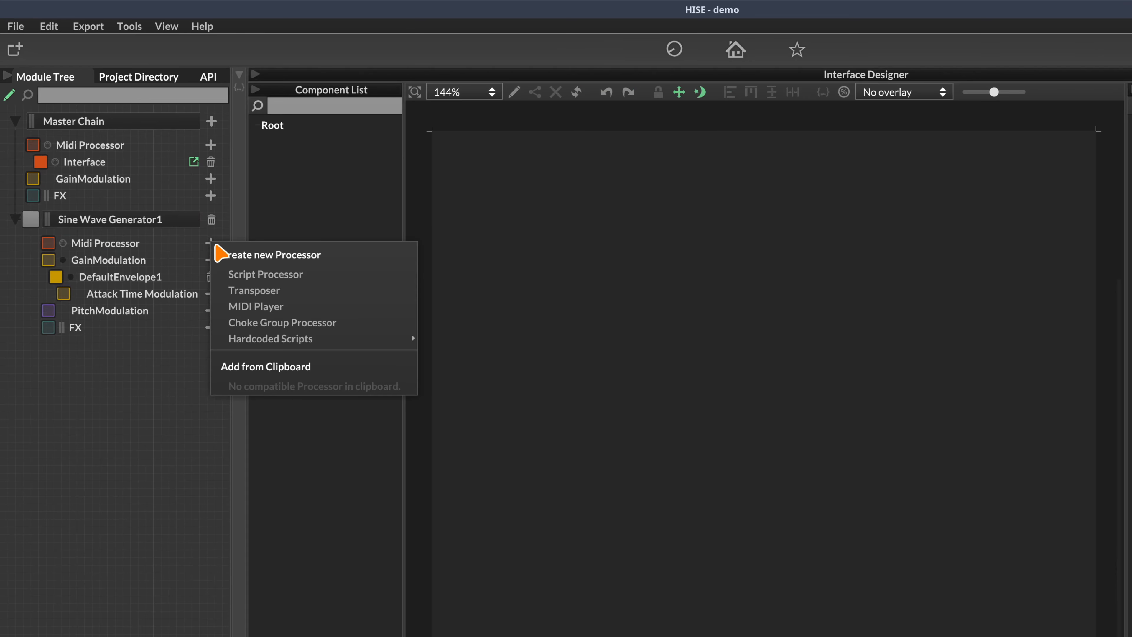
mouse_move(353, 340)
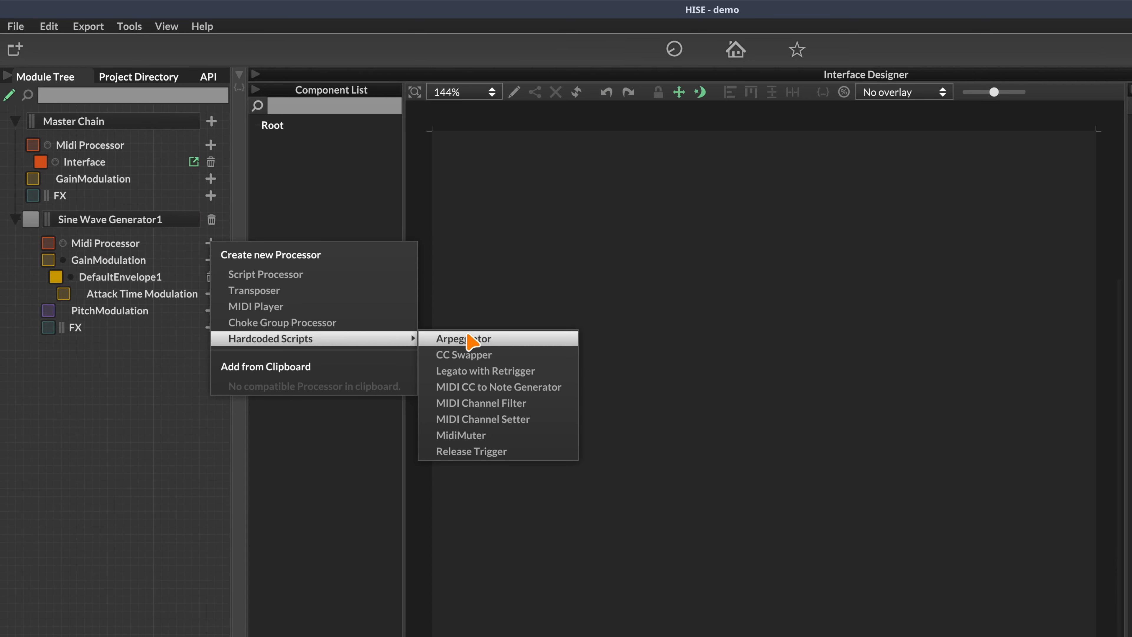
click(483, 341)
click(196, 260)
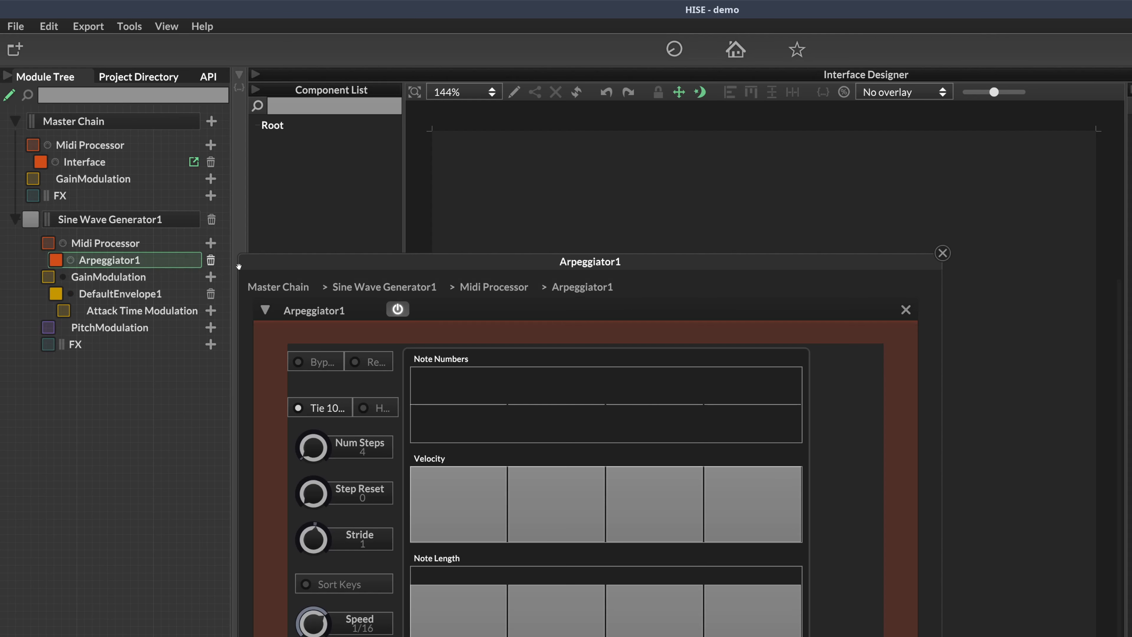
drag(457, 266, 615, 137)
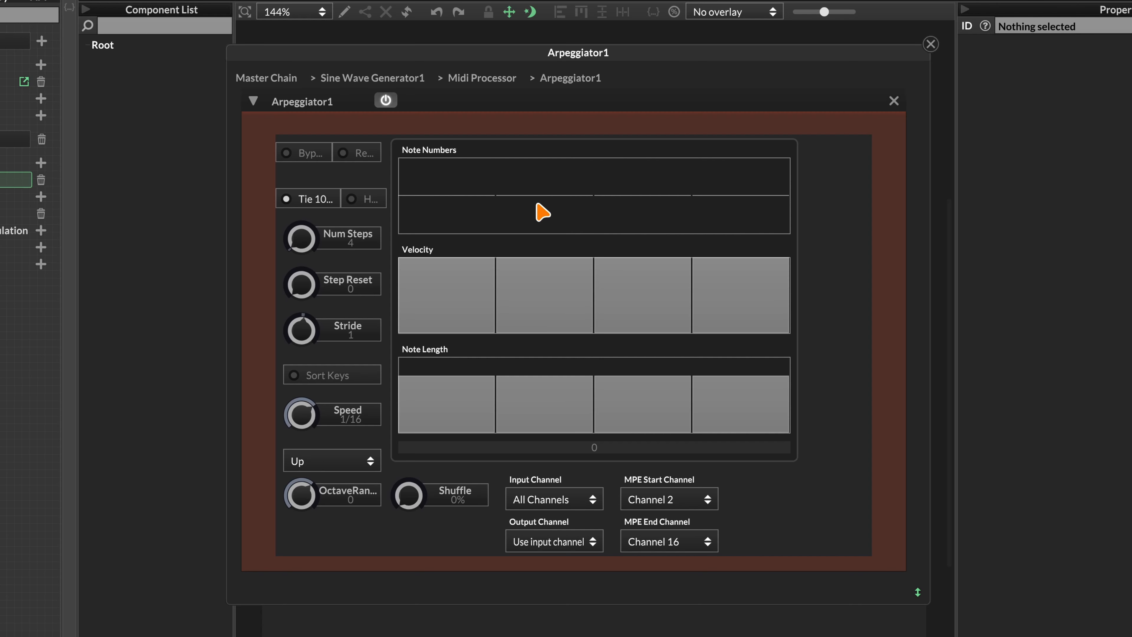
Draw new note numbers, velocities and note lengths across Arpeggiator1's four steps, shortening step two
mouse_move(458, 218)
mouse_down()
mouse_move(460, 227)
mouse_move(571, 187)
mouse_move(670, 197)
mouse_move(673, 239)
mouse_move(738, 207)
mouse_move(740, 185)
mouse_up()
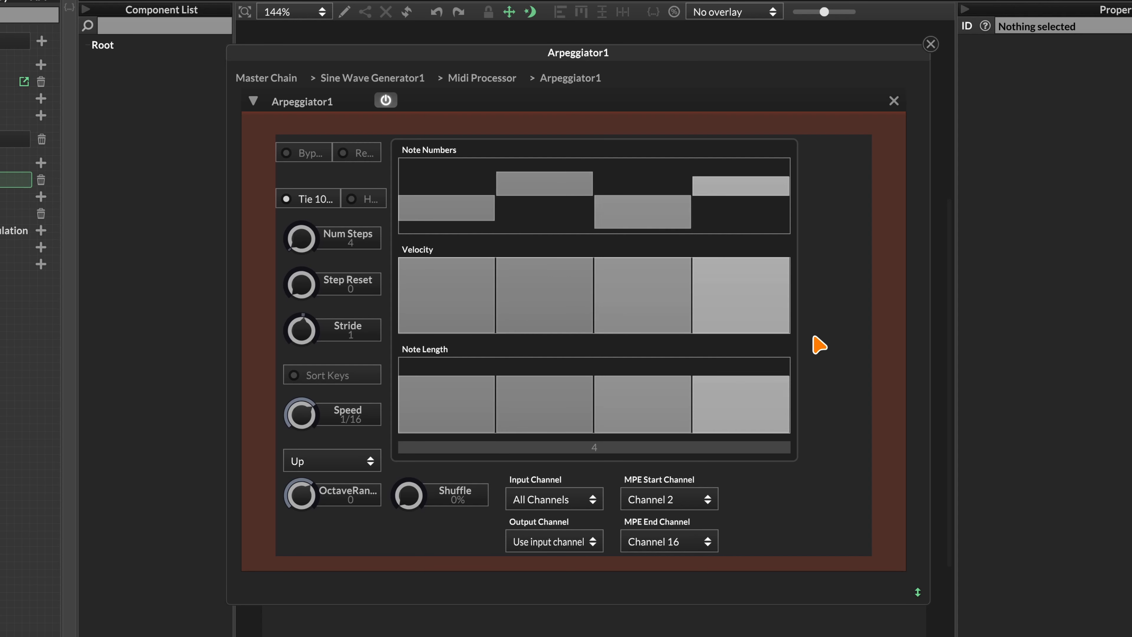
mouse_move(433, 298)
mouse_down()
mouse_move(430, 308)
mouse_move(782, 284)
mouse_up()
drag(445, 196, 664, 193)
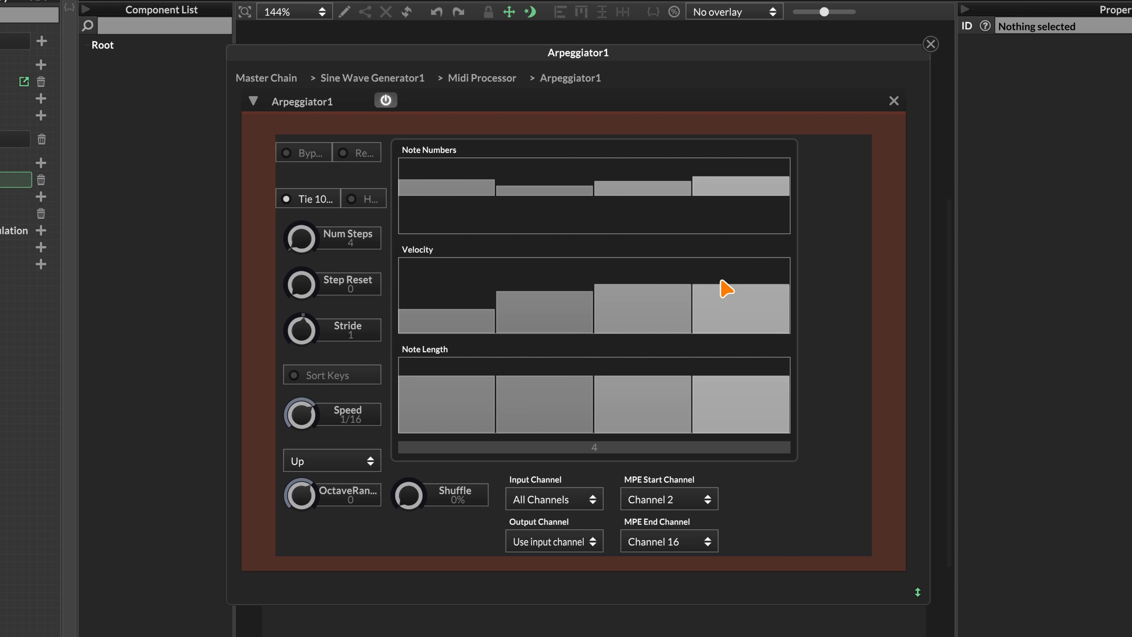
click(566, 404)
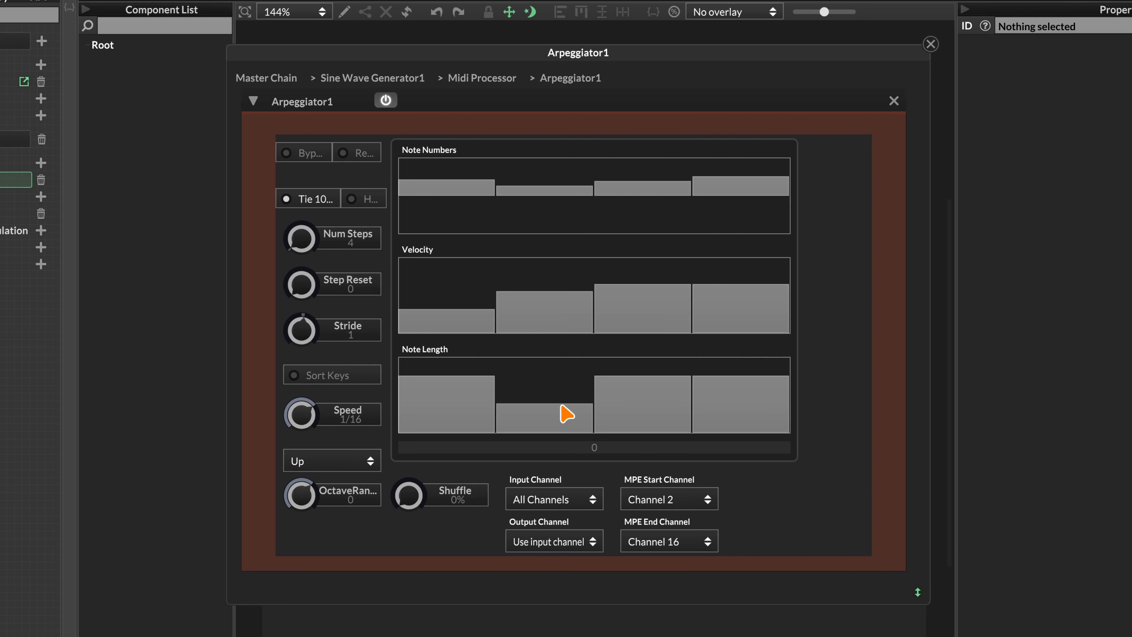
click(729, 420)
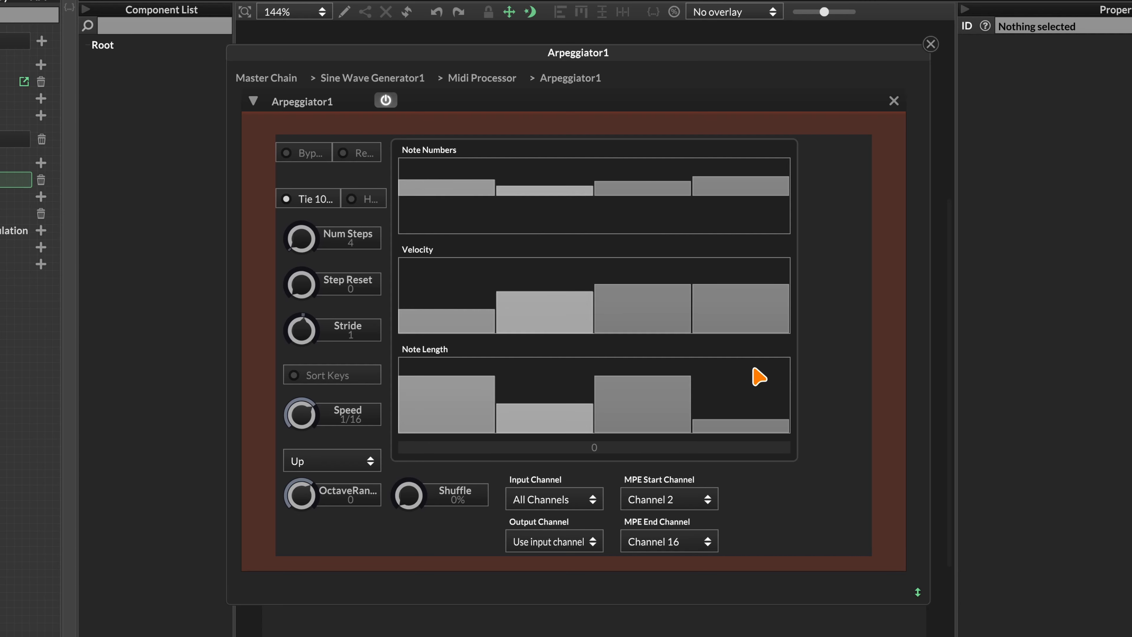
click(745, 388)
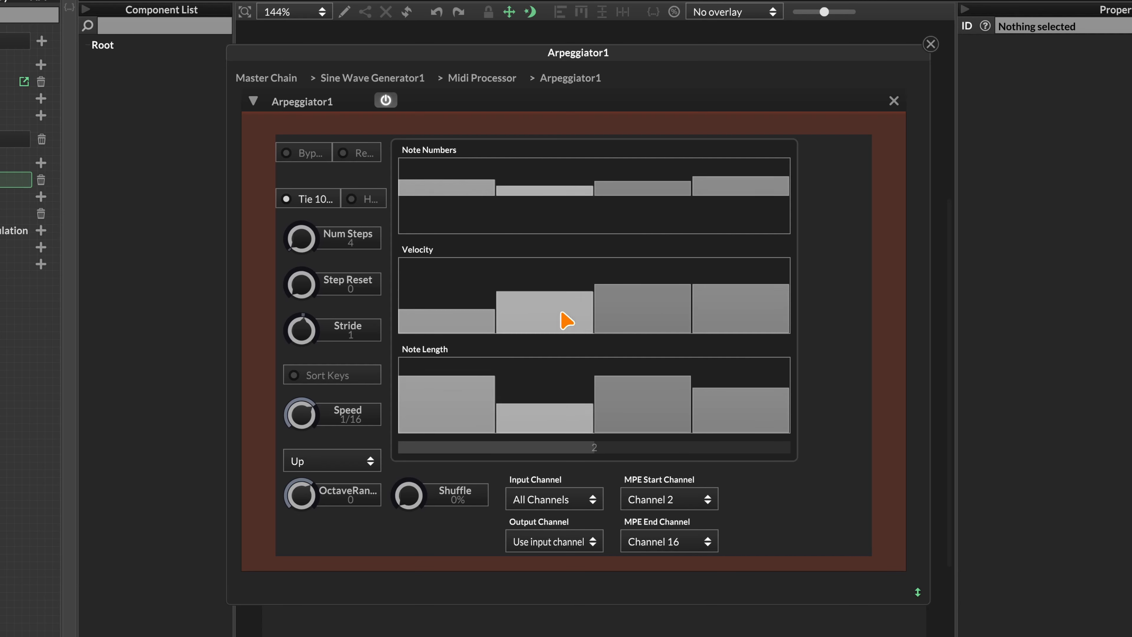
click(555, 272)
click(473, 291)
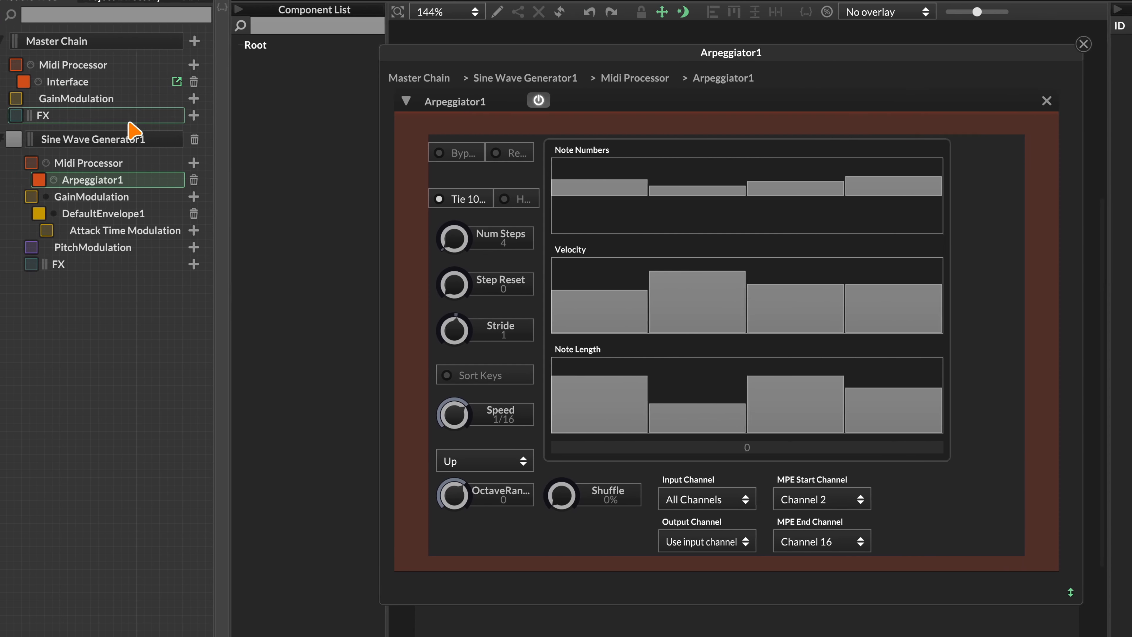
Add a Transposer after Arpeggiator1 and open its editor
click(196, 164)
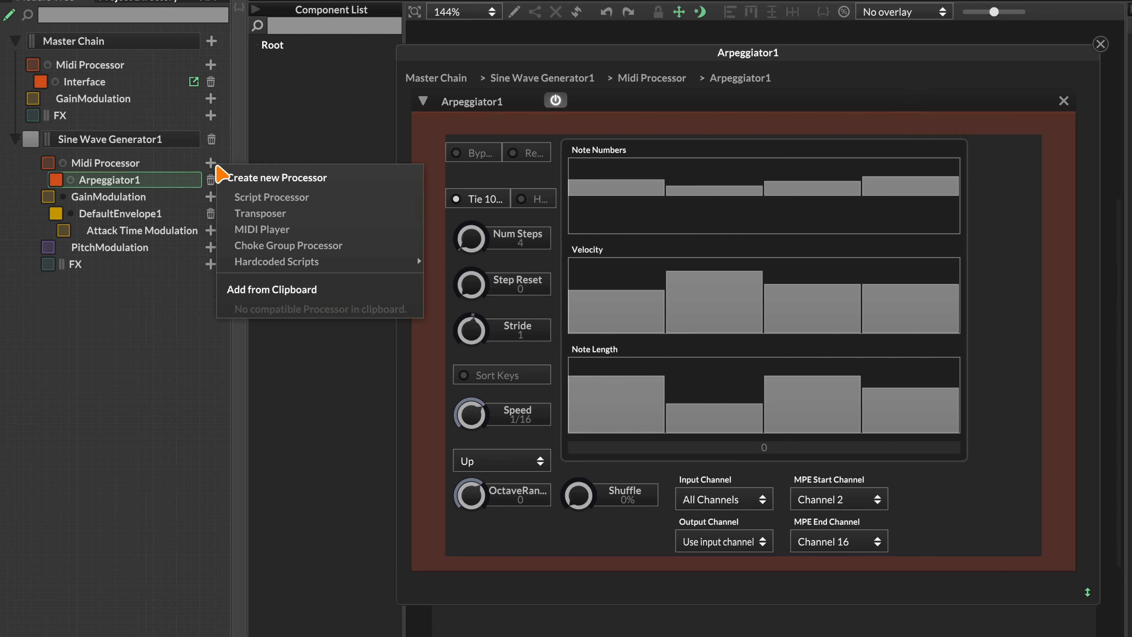
click(260, 214)
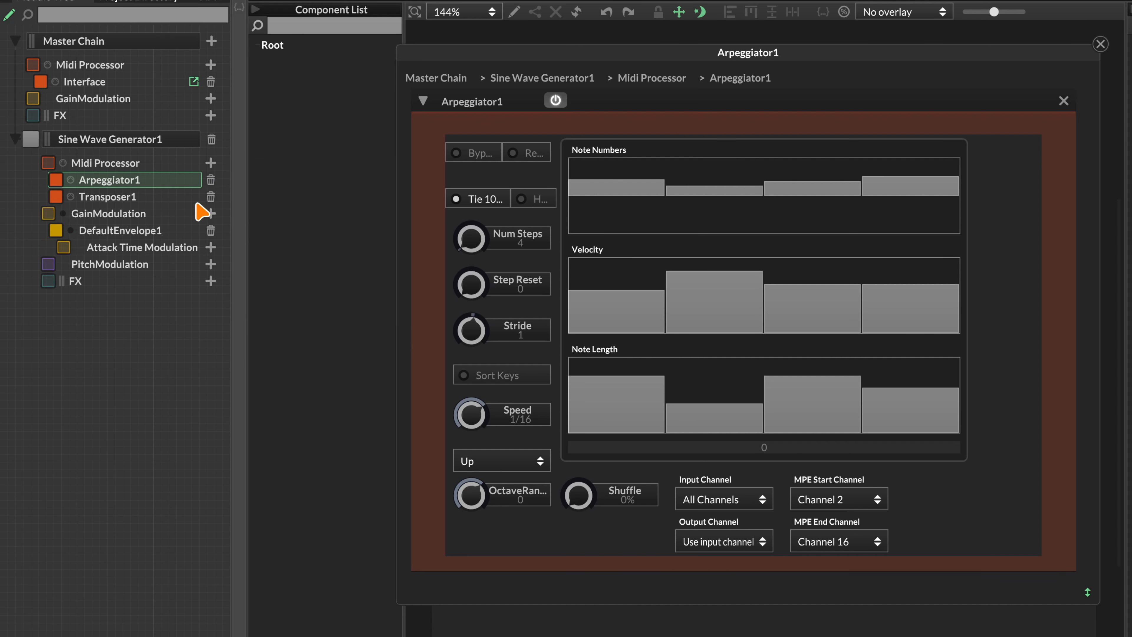
click(103, 201)
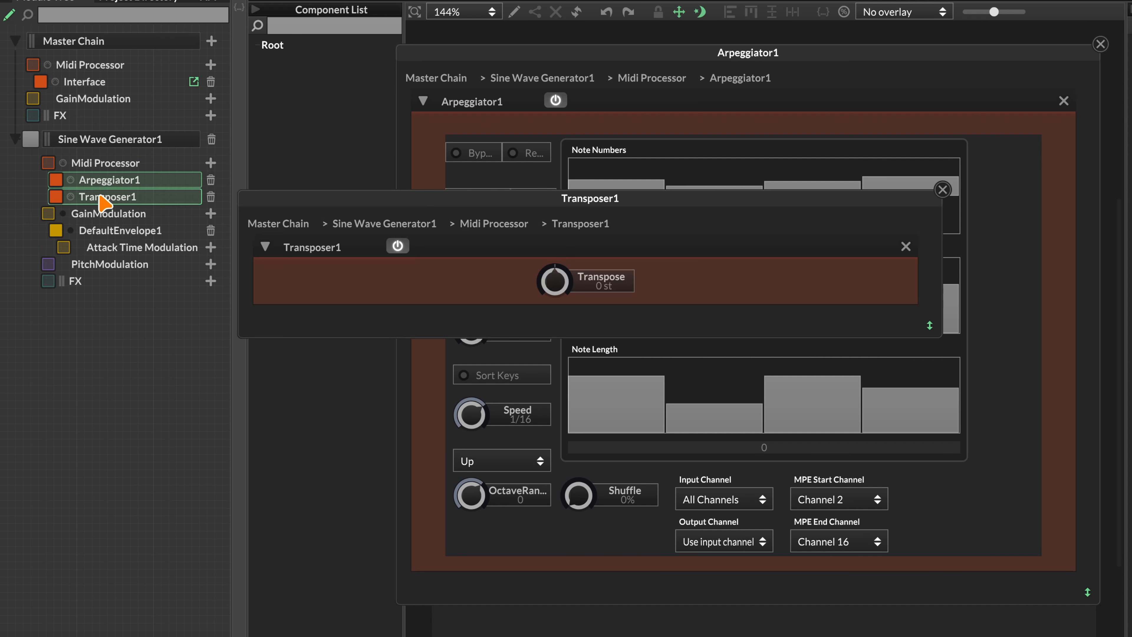
drag(391, 199, 161, 500)
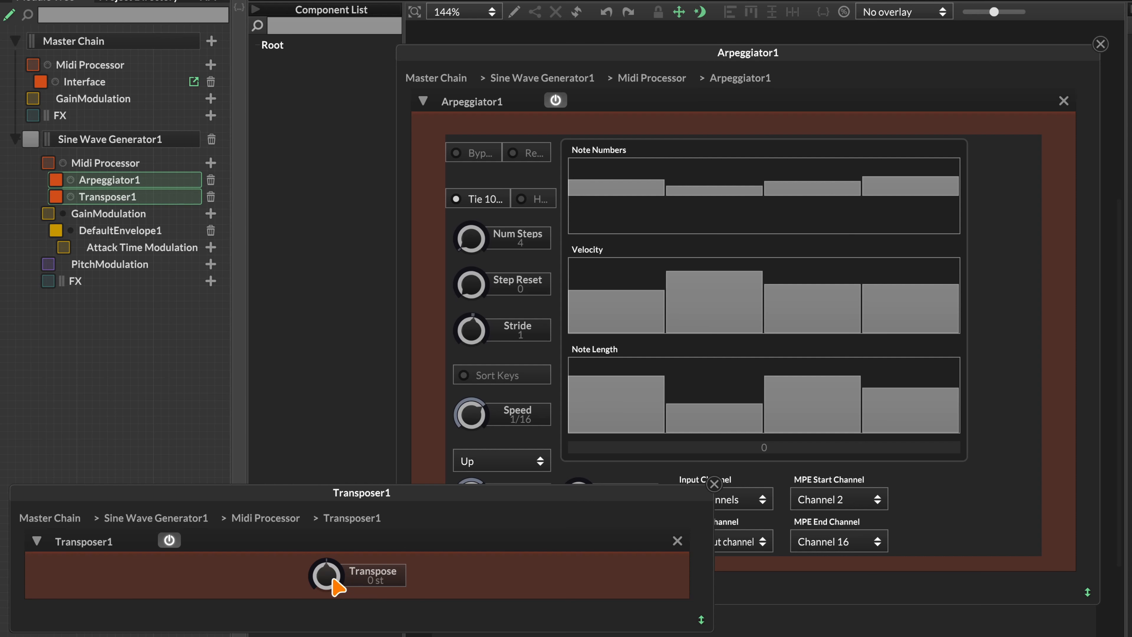
Set Transposer1's Transpose knob to 15 st and close its editor
drag(333, 579, 341, 539)
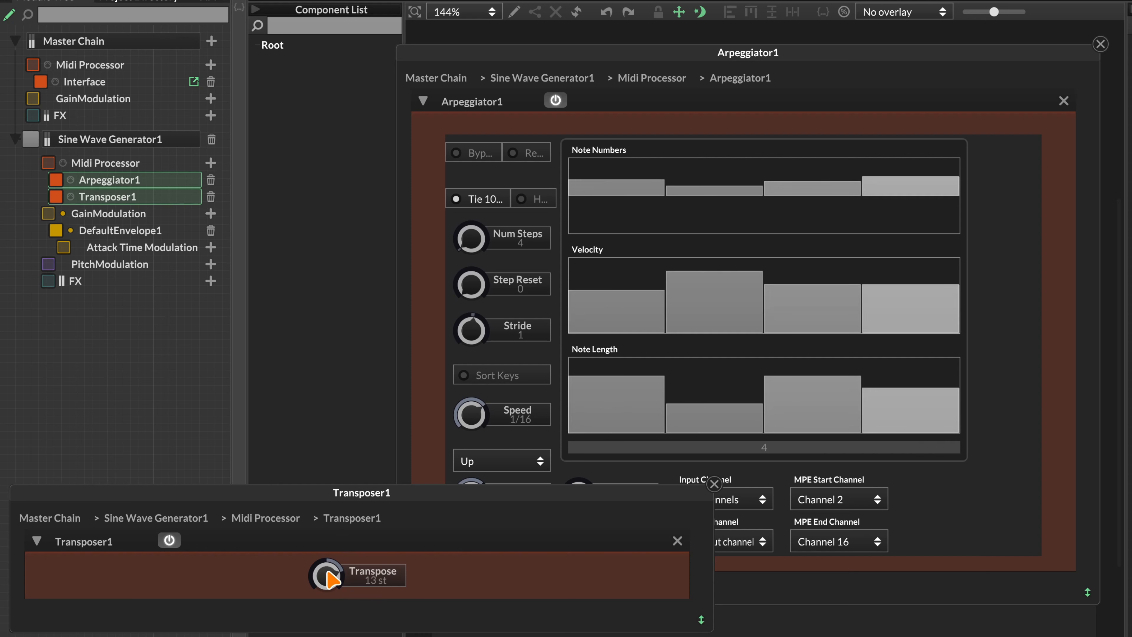
drag(332, 578, 332, 636)
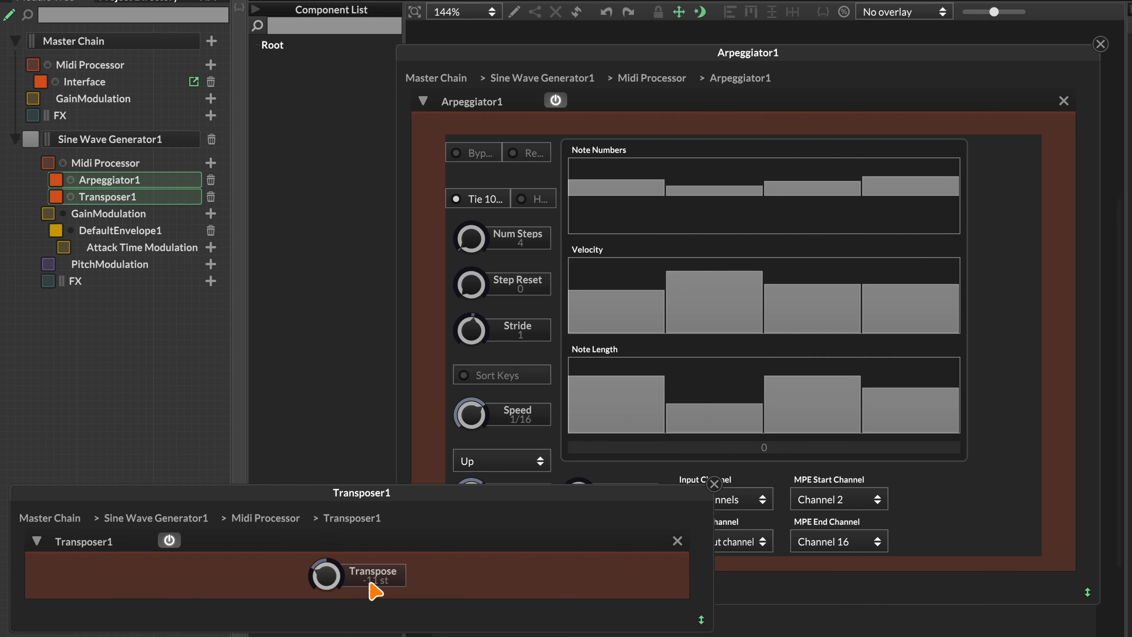
drag(324, 571, 337, 485)
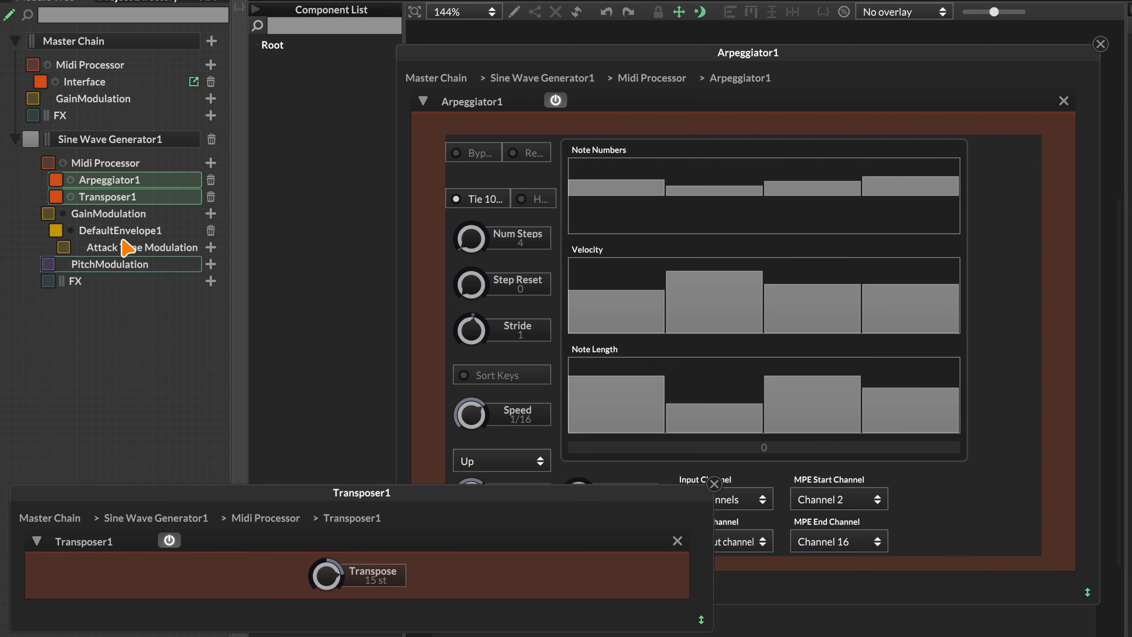
click(105, 199)
Move Transposer1 above Arpeggiator1 in Sine Wave Generator1's MIDI chain
click(87, 197)
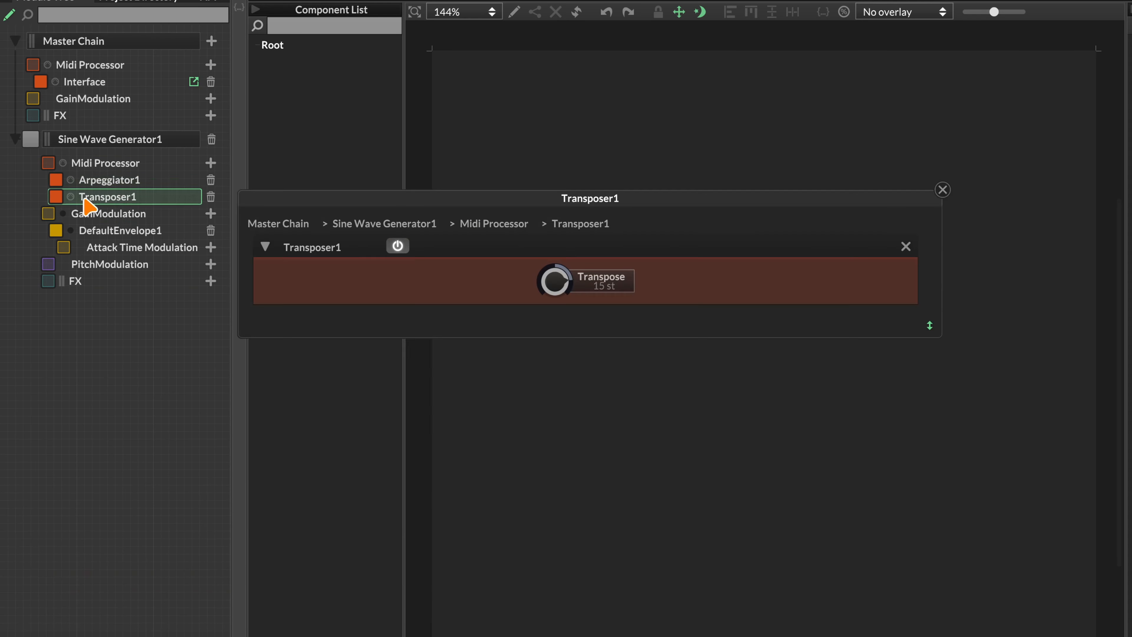
drag(87, 198, 162, 182)
click(63, 195)
Show the Transposer1 and Arpeggiator1 editors and raise Transposer1's Transpose to 24 st
click(109, 186)
shift+click(117, 197)
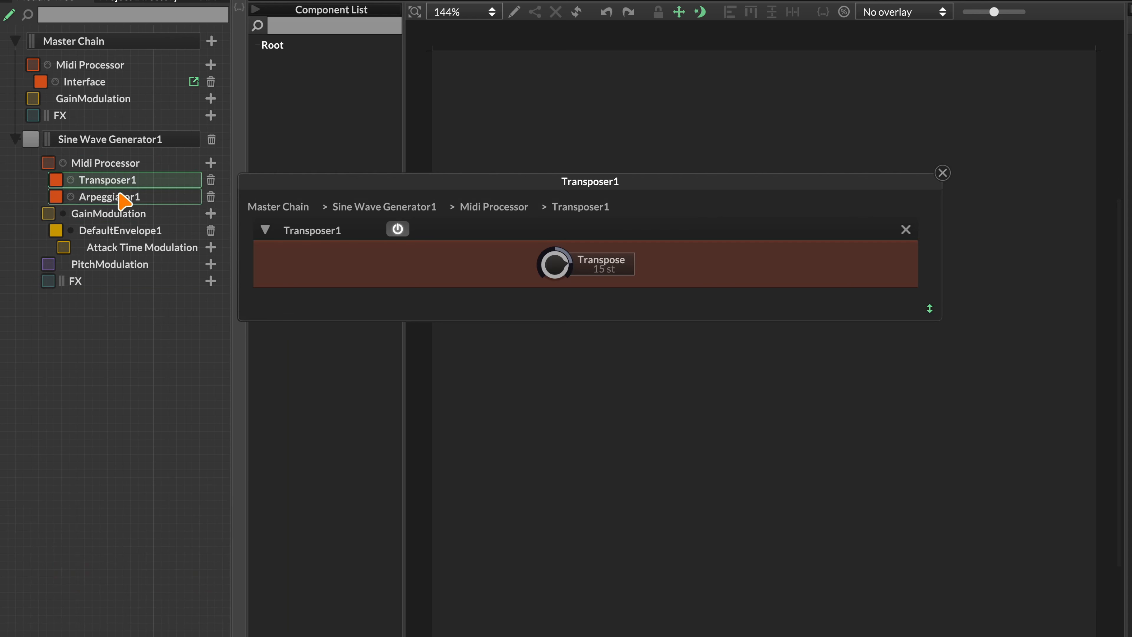
drag(389, 192, 671, 514)
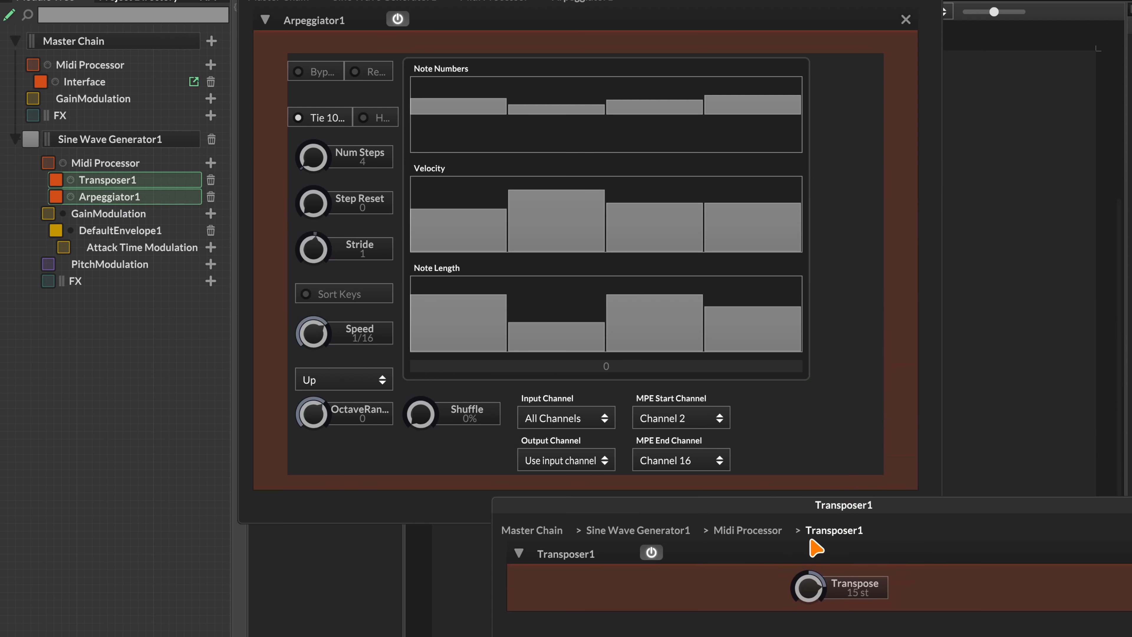
drag(801, 577, 839, 442)
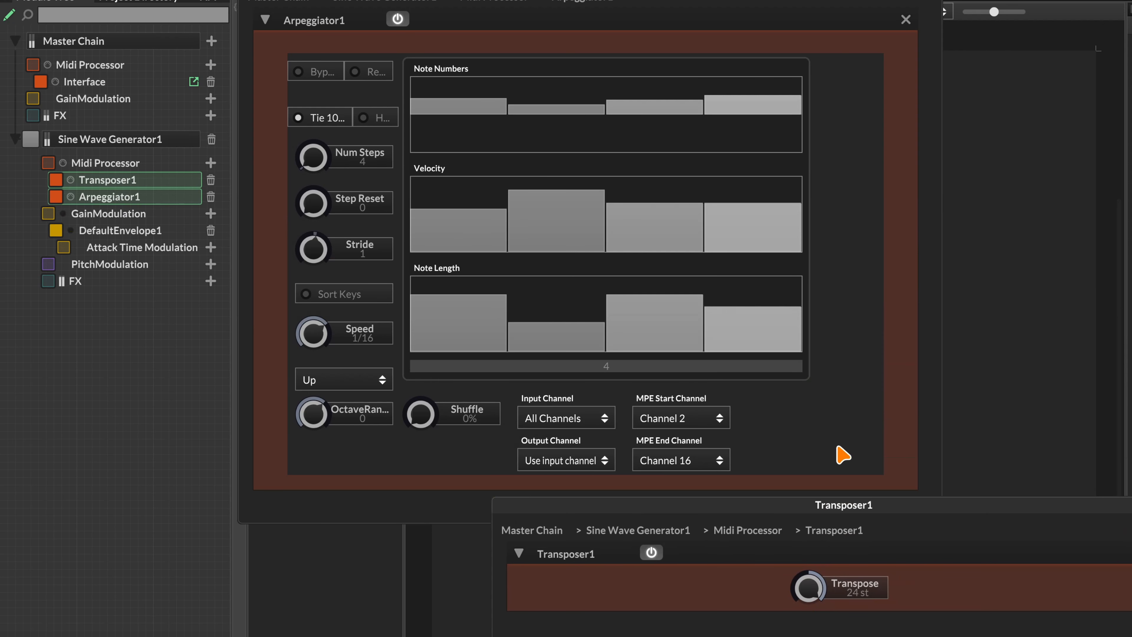